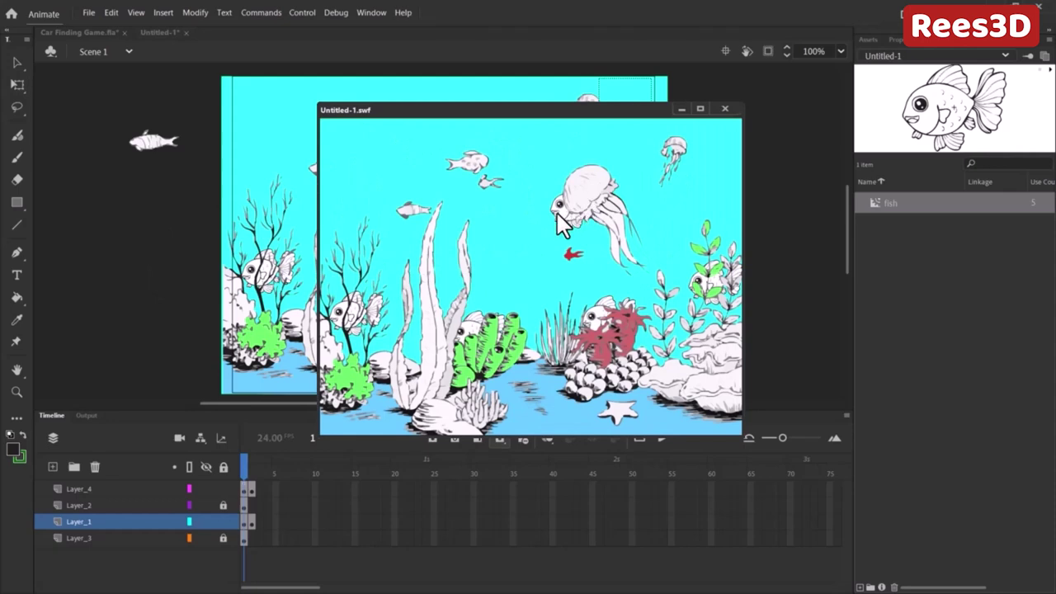
- Find all five hidden fish: under the jellyfish, by red coral, right plants, green coral, clownfish
{"action": "left_click", "coordinate": [556, 211]}
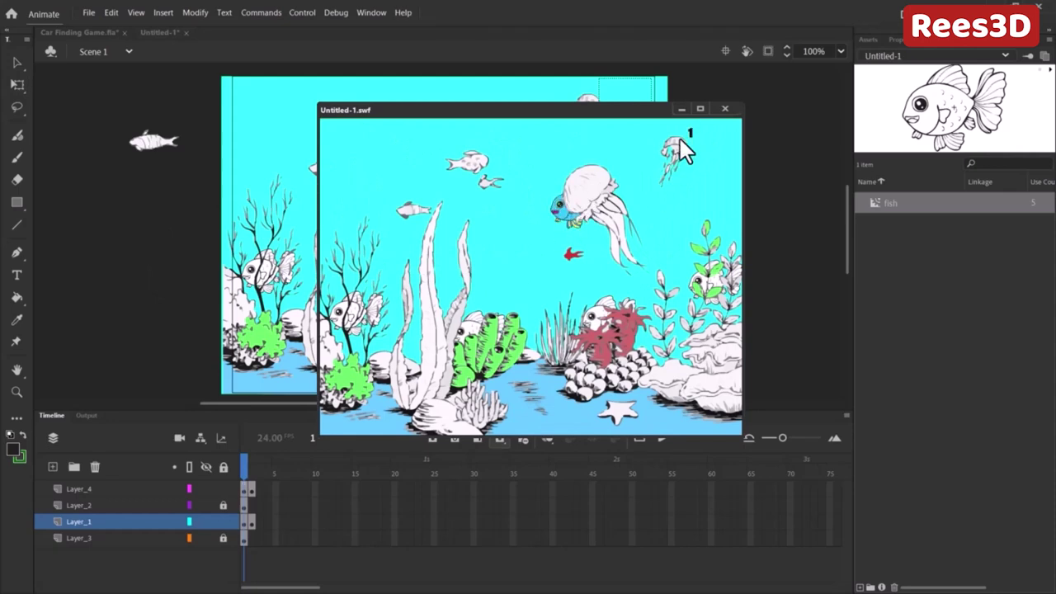
{"action": "left_click", "coordinate": [589, 318]}
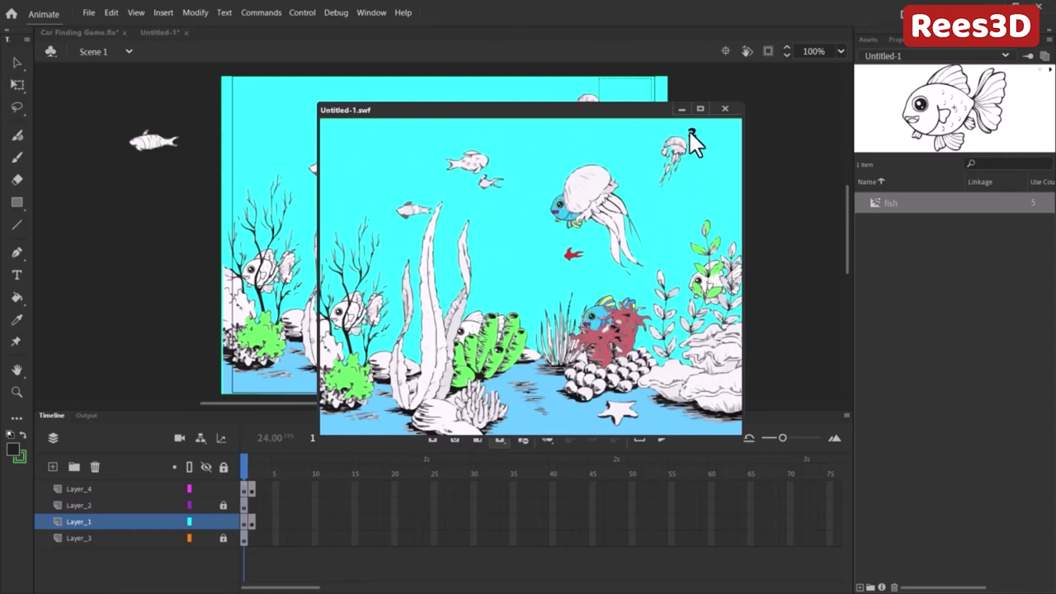
{"action": "left_click", "coordinate": [695, 285]}
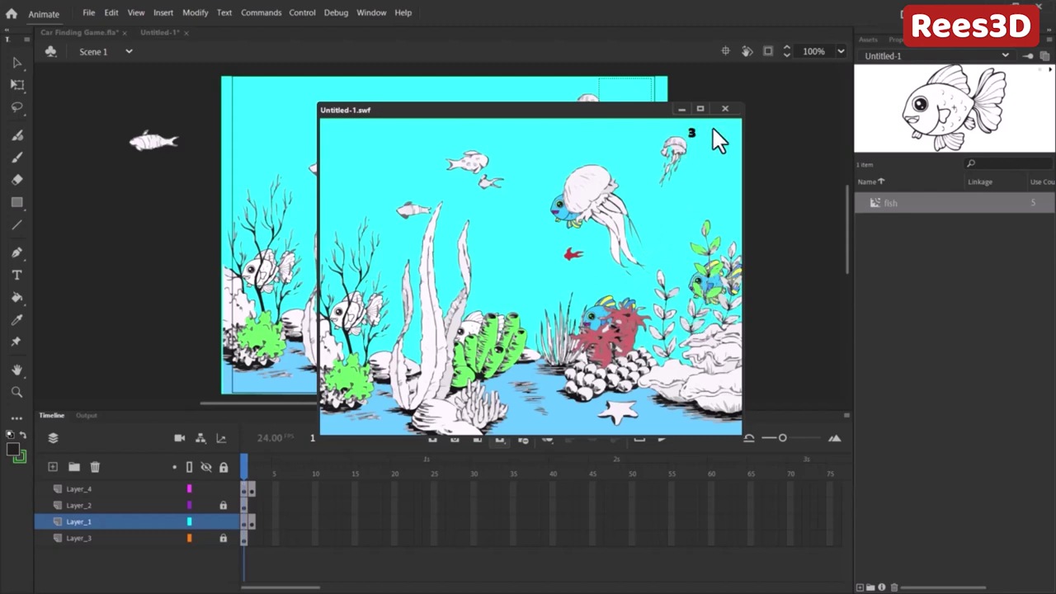
{"action": "left_click", "coordinate": [471, 329]}
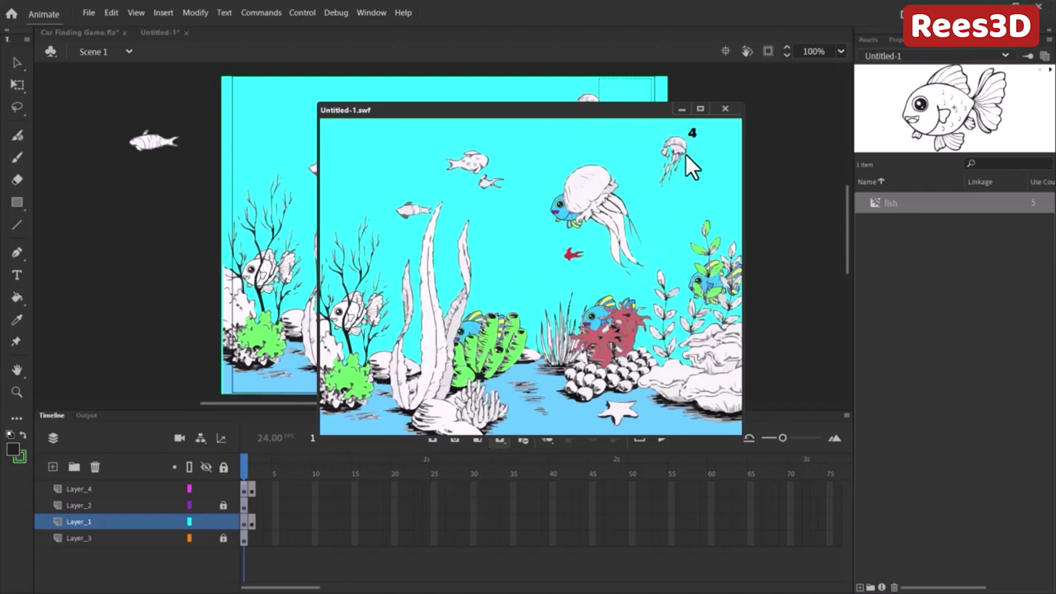
{"action": "left_click", "coordinate": [355, 322]}
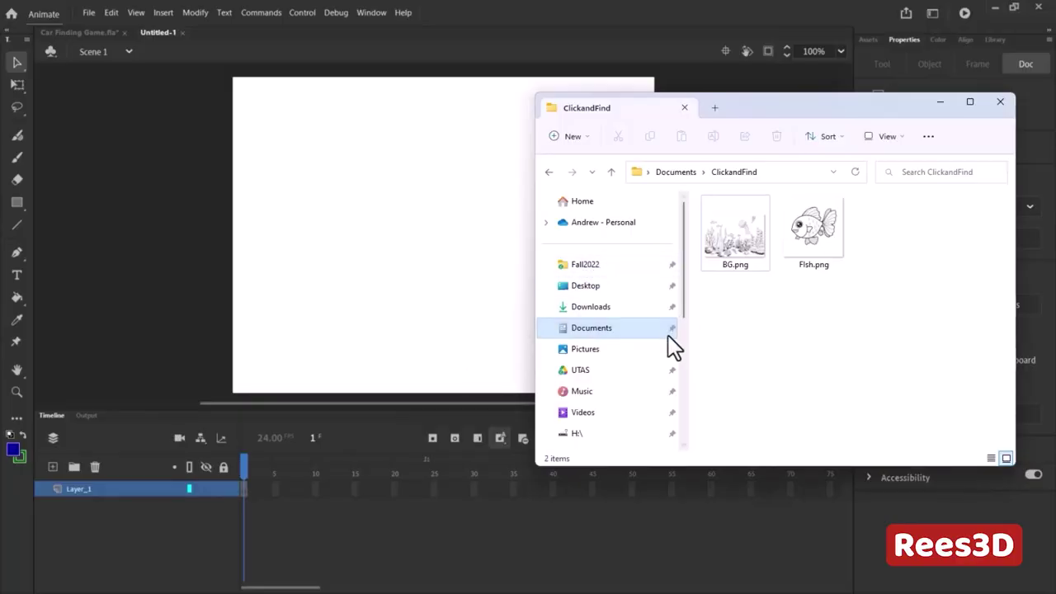
- Pick Fish.png in File Explorer, then go back to Animate's File menu
{"action": "left_click", "coordinate": [825, 221]}
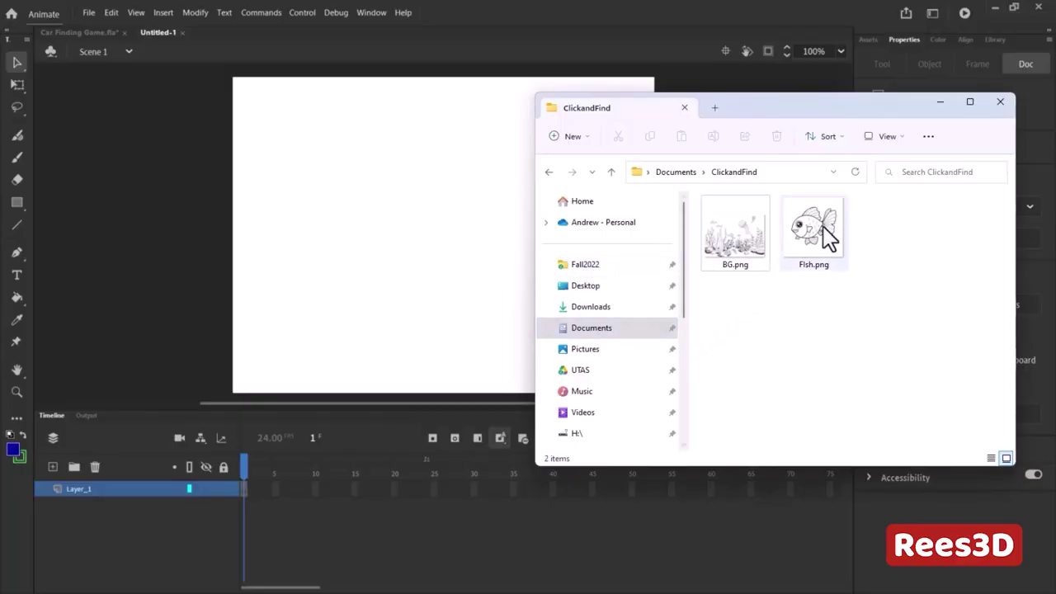
{"action": "left_click", "coordinate": [89, 12]}
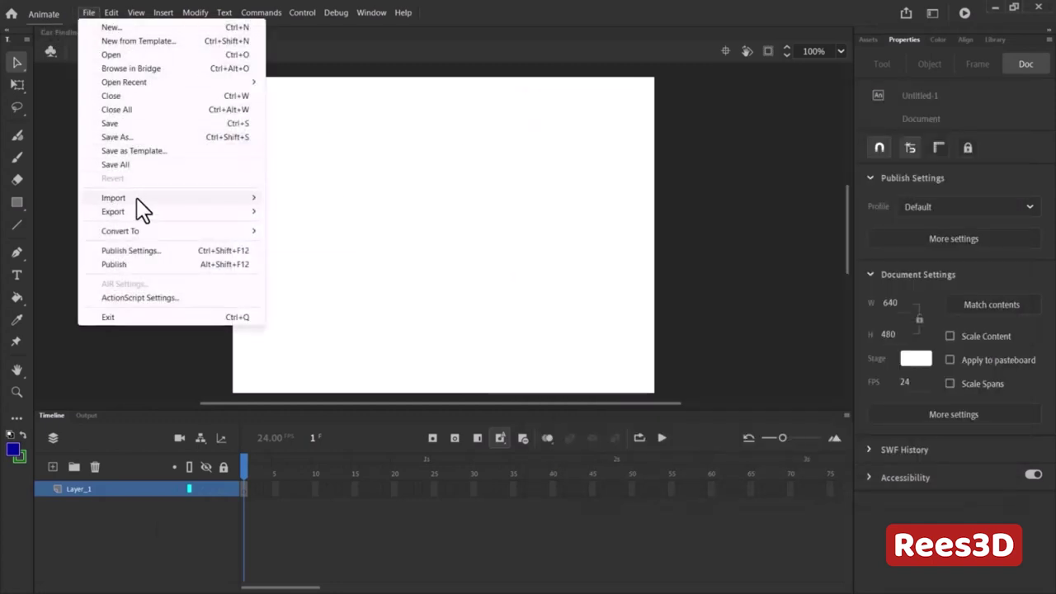
- Import Fish.png onto the stage via File > Import
{"action": "mouse_move", "coordinate": [156, 198]}
{"action": "left_click", "coordinate": [346, 210]}
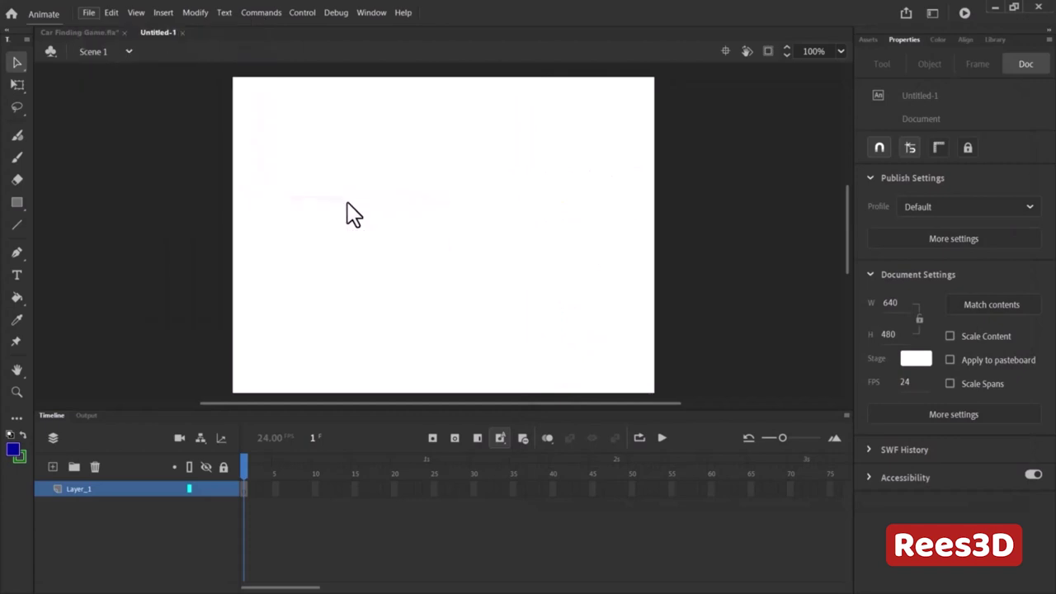
{"action": "left_click", "coordinate": [231, 125]}
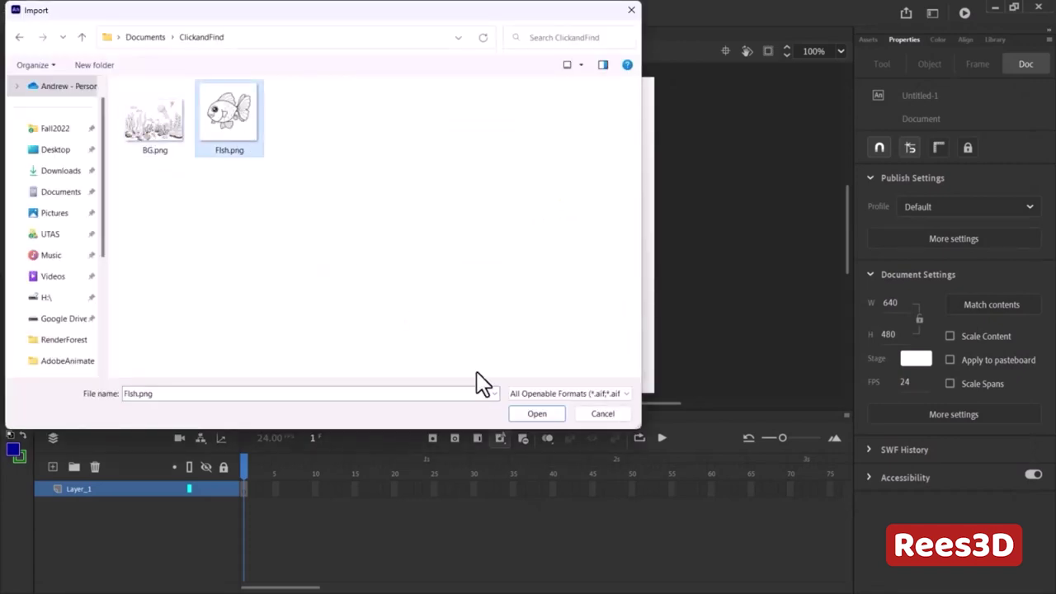
{"action": "left_click", "coordinate": [551, 415]}
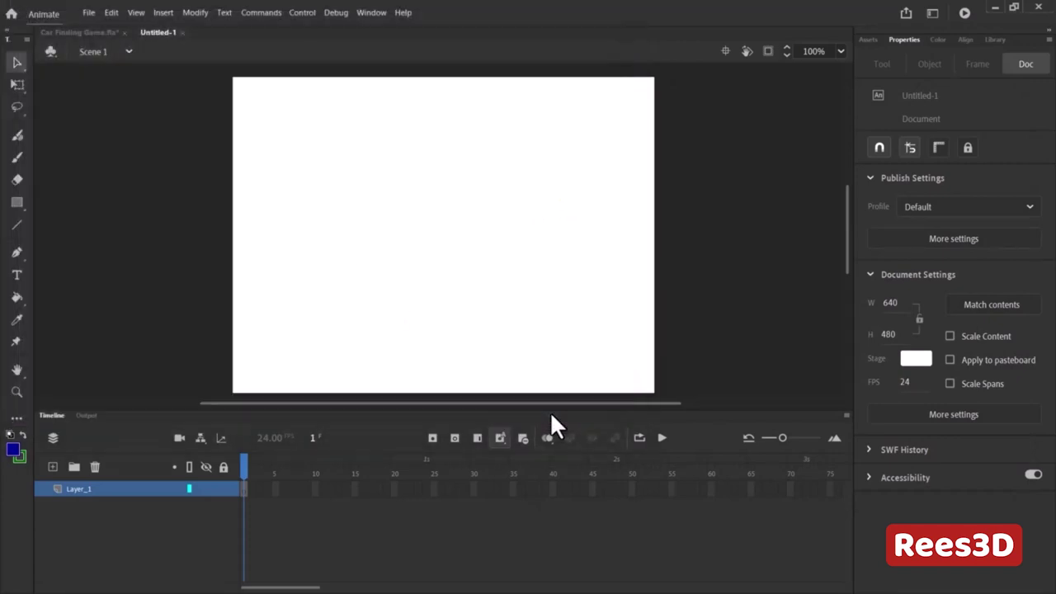
- Scale the fish down to 108×108 with the Free Transform tool
{"action": "left_click", "coordinate": [17, 84]}
{"action": "left_click", "coordinate": [366, 165]}
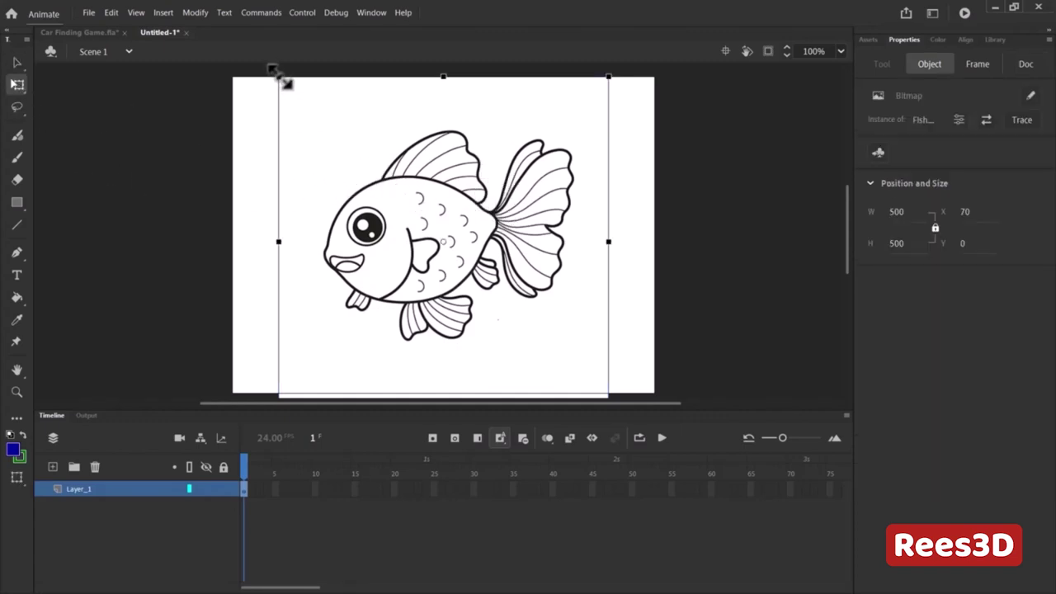
{"action": "left_click_drag", "start_coordinate": [279, 77], "coordinate": [389, 201]}
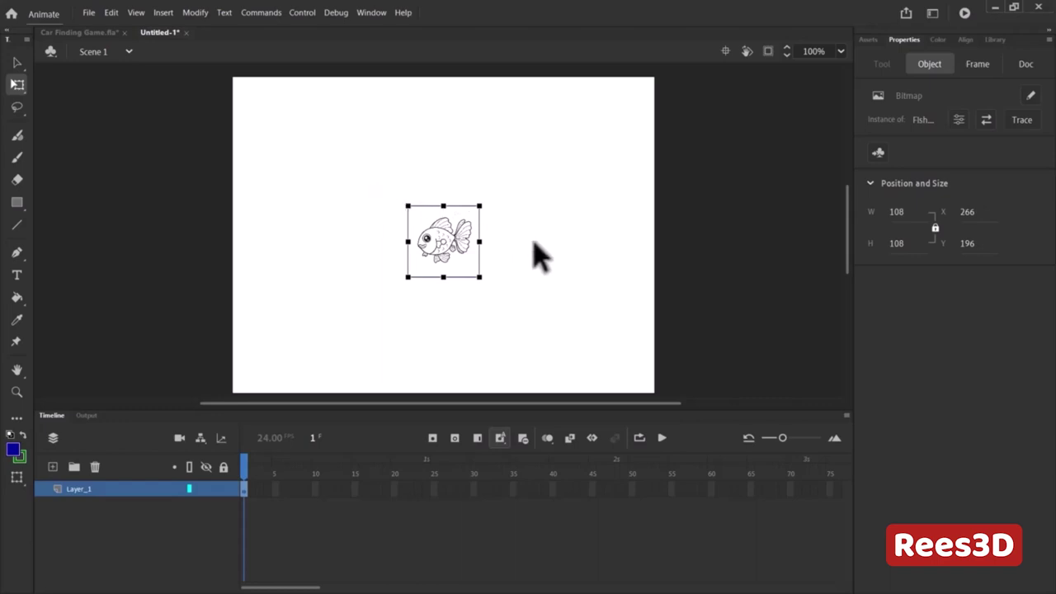
{"action": "left_click", "coordinate": [535, 257]}
{"action": "left_click", "coordinate": [430, 245]}
- Show Fish.png in the Library and nudge the fish slightly left on the stage
{"action": "left_click", "coordinate": [1002, 40]}
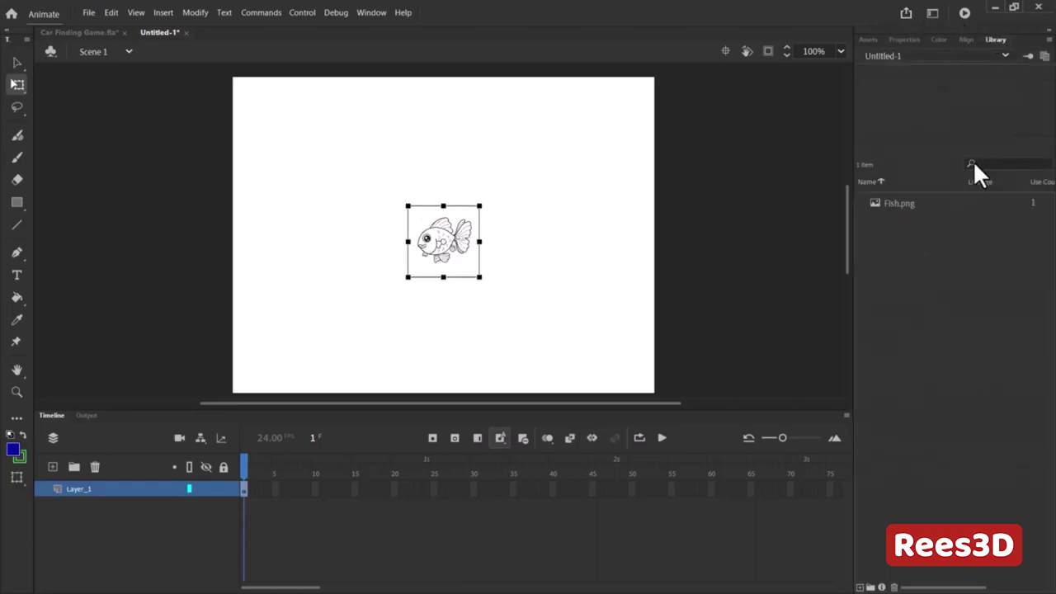
{"action": "left_click", "coordinate": [905, 205]}
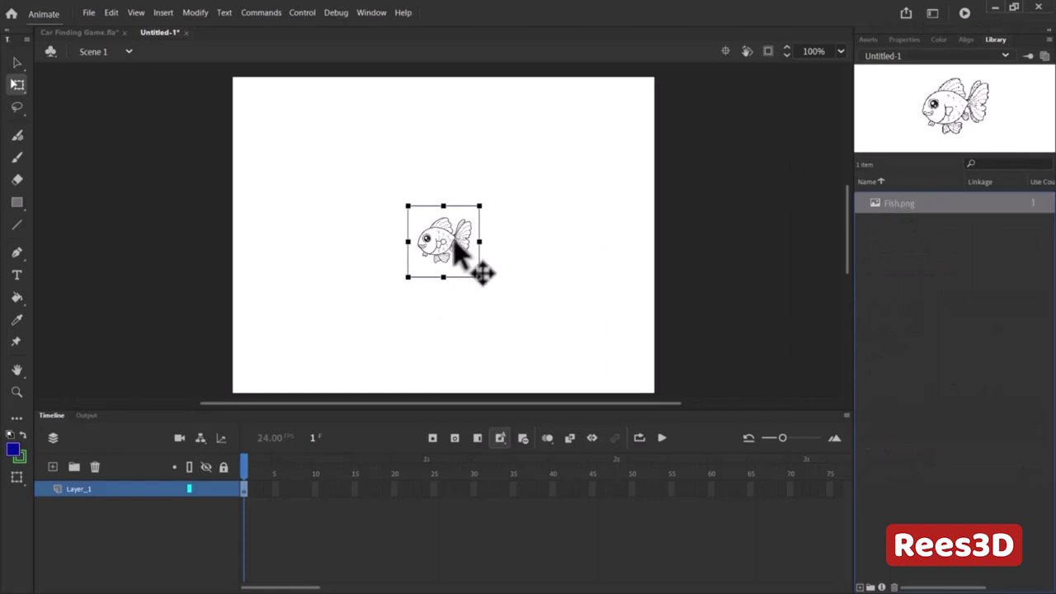
{"action": "mouse_move", "coordinate": [460, 247]}
{"action": "left_mouse_down"}
{"action": "mouse_move", "coordinate": [462, 262]}
{"action": "mouse_move", "coordinate": [450, 247]}
{"action": "left_mouse_up"}
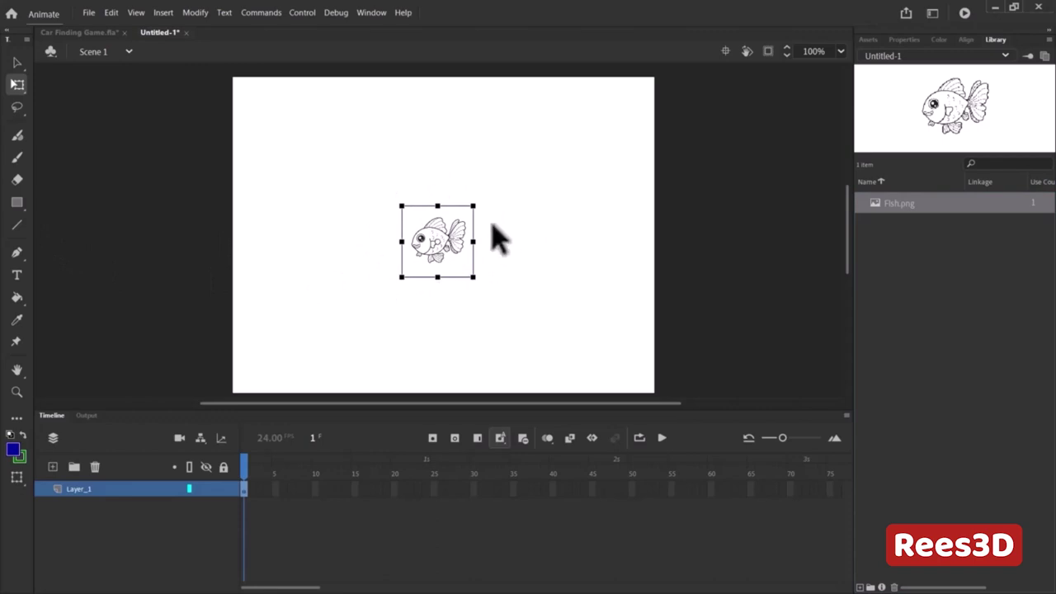
{"action": "left_click", "coordinate": [365, 255]}
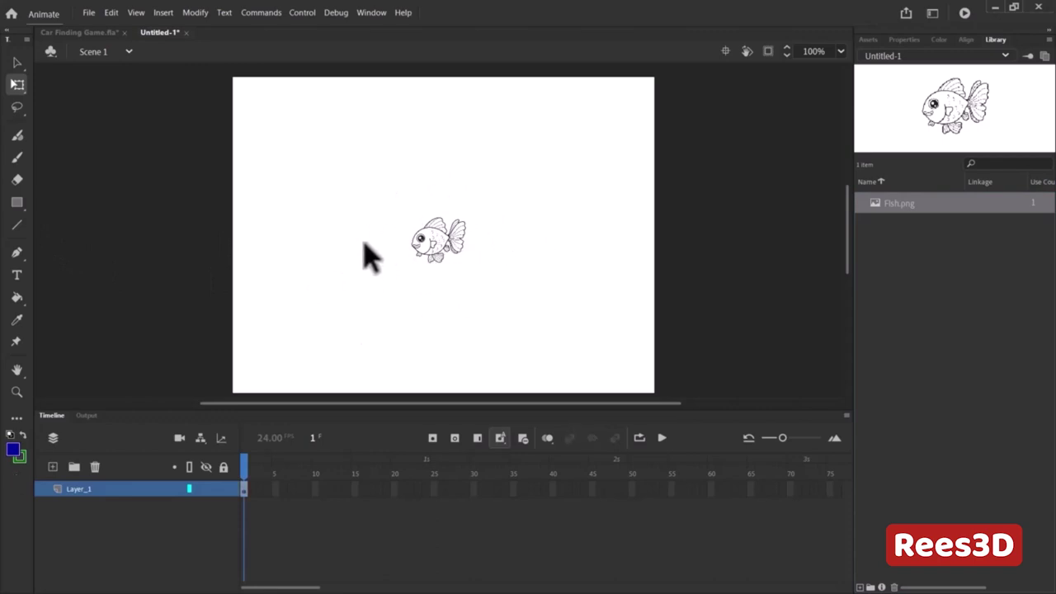
{"action": "left_click", "coordinate": [16, 181]}
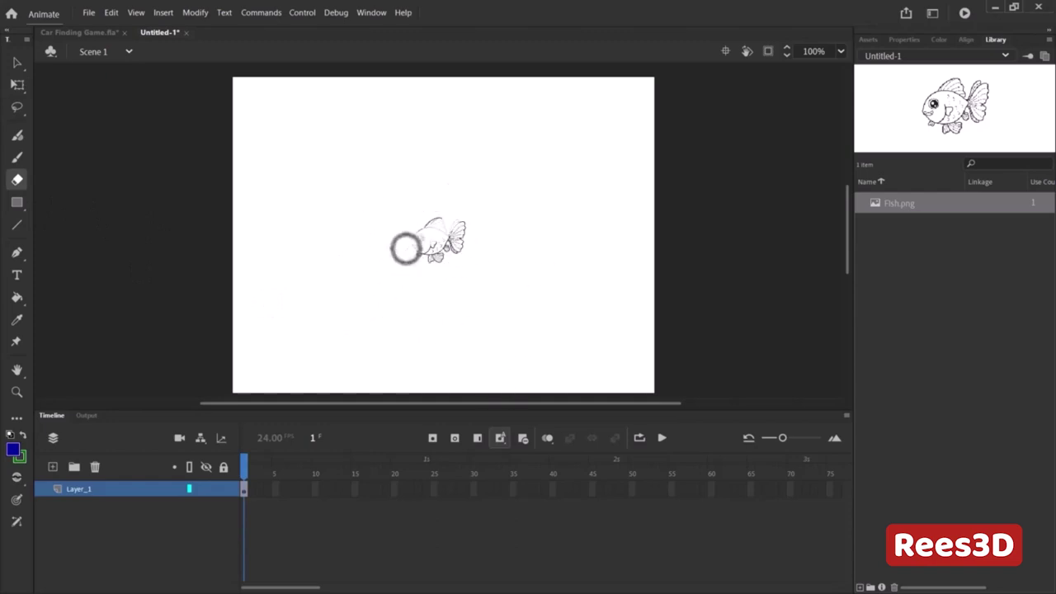
- Zoom in on the fish, enlarge the eraser with ], zoom back out, and reach the Modify menu
{"action": "key", "text": "ctrl+equal"}
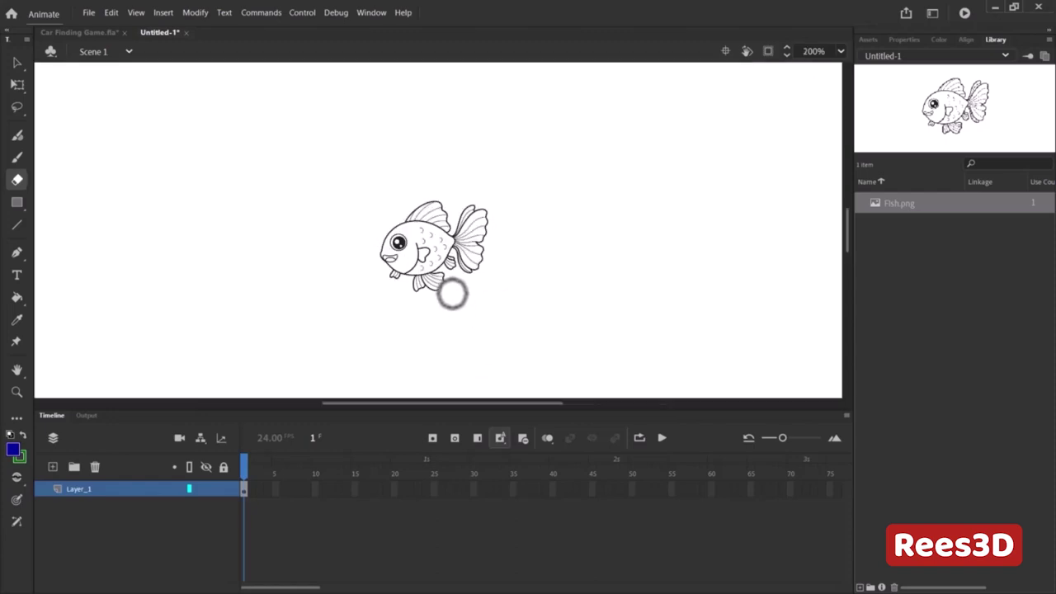
{"action": "key", "text": "ctrl+equal"}
{"action": "key", "text": "bracketright"}
{"action": "key", "text": "bracketright"}
{"action": "key", "text": "bracketright"}
{"action": "key", "text": "bracketright"}
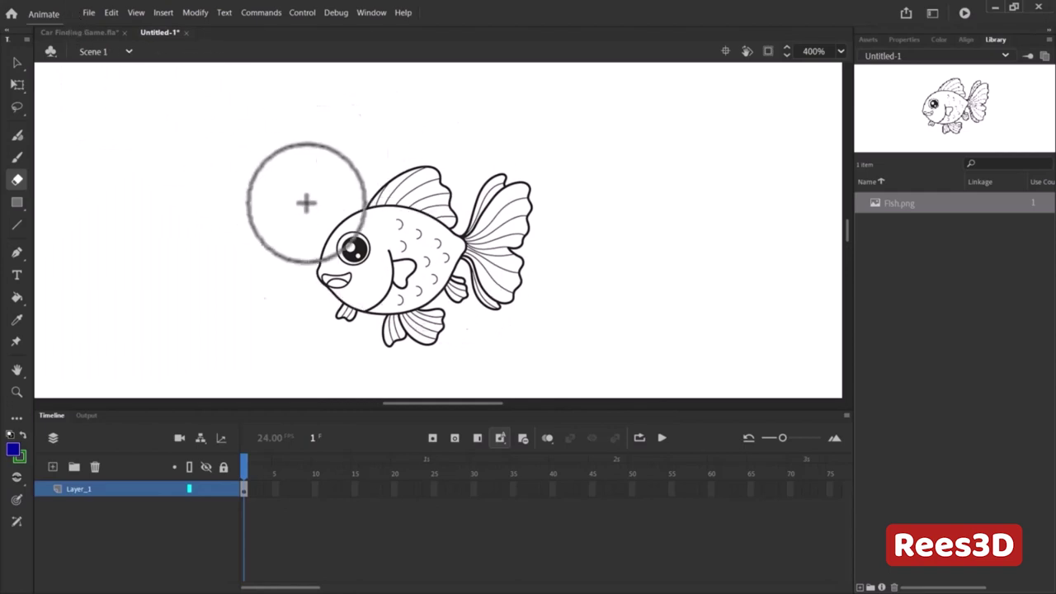
{"action": "key", "text": "ctrl+minus"}
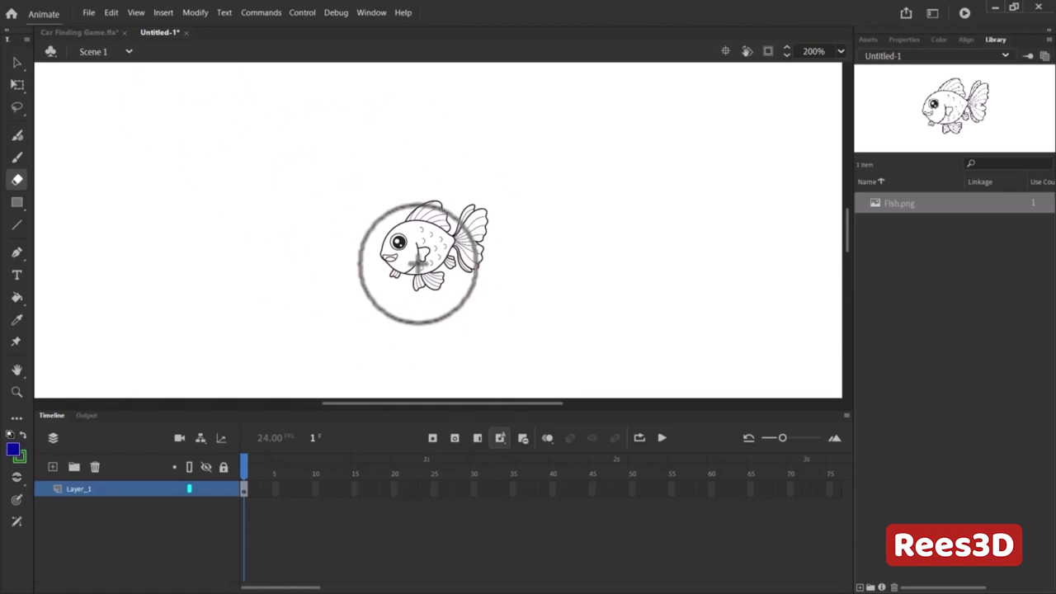
{"action": "left_click", "coordinate": [206, 10]}
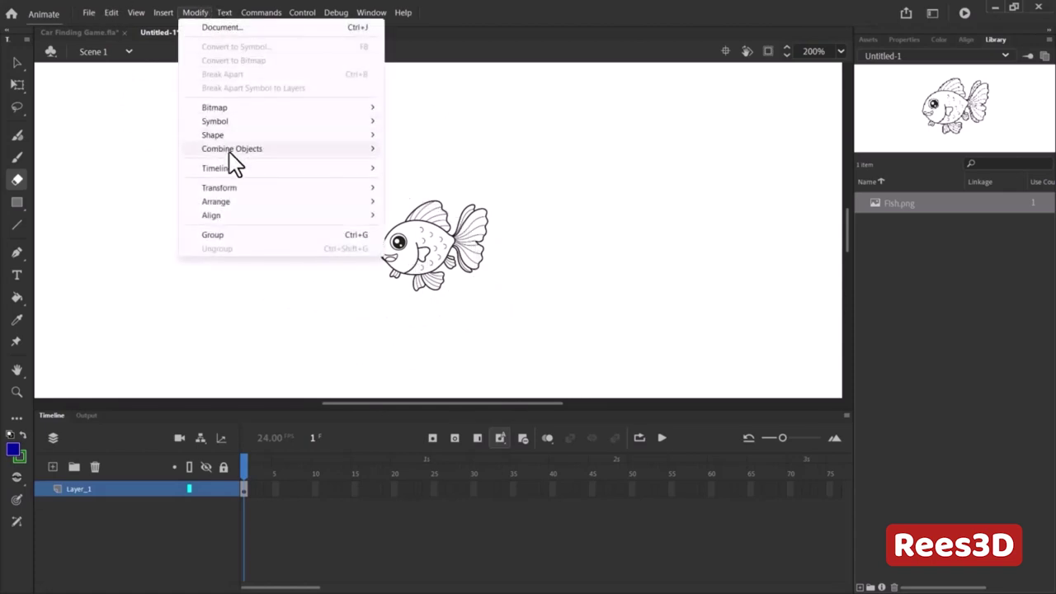
{"action": "mouse_move", "coordinate": [231, 152]}
- Break the fish bitmap apart into an editable shape with Modify > Break Apart
{"action": "left_click", "coordinate": [17, 61]}
{"action": "left_click", "coordinate": [445, 247]}
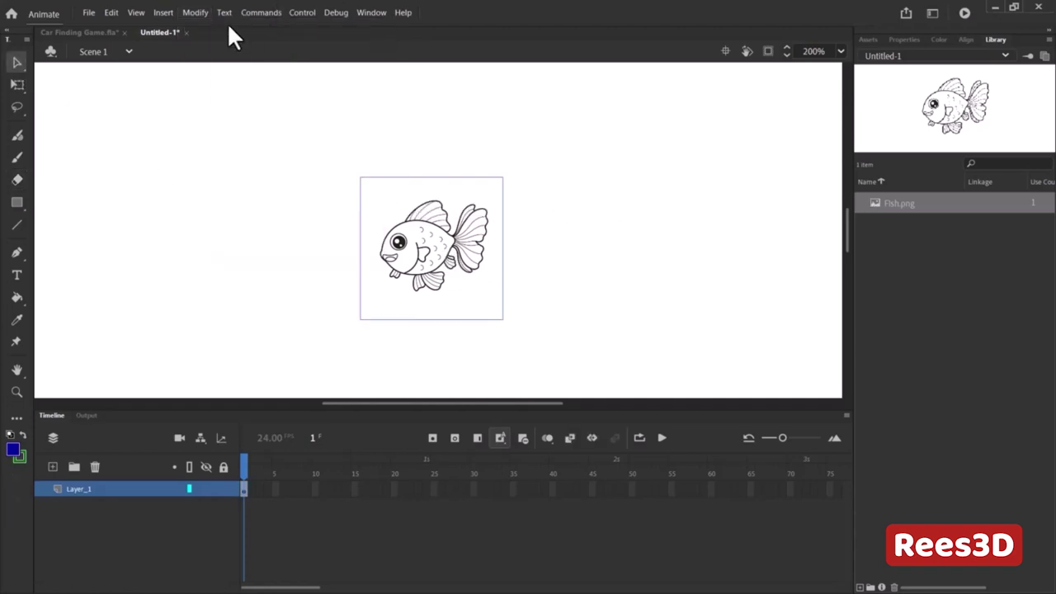
{"action": "left_click", "coordinate": [196, 13]}
{"action": "left_click", "coordinate": [250, 74]}
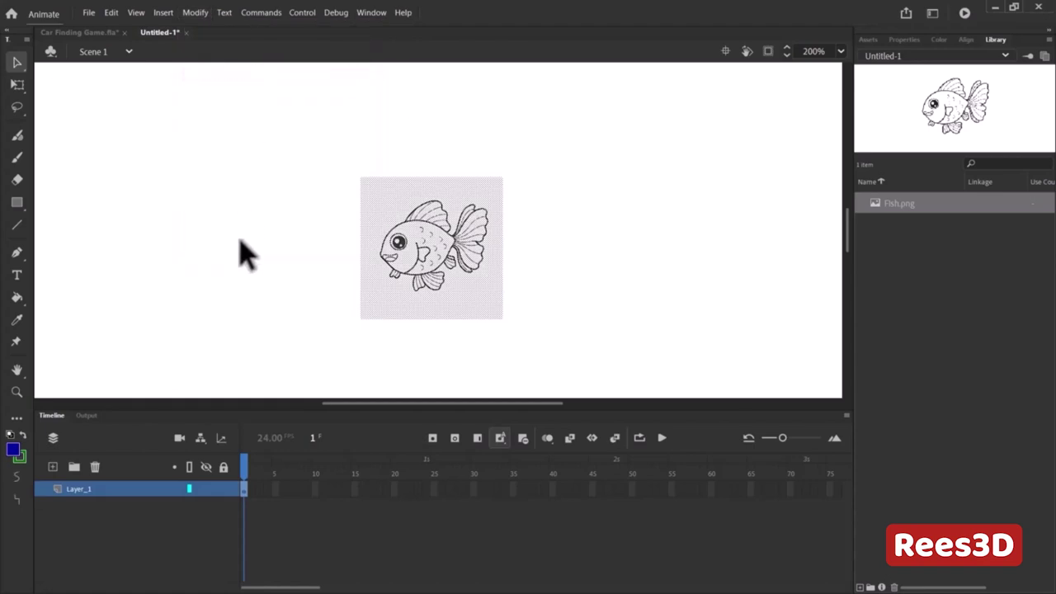
{"action": "left_click", "coordinate": [245, 249]}
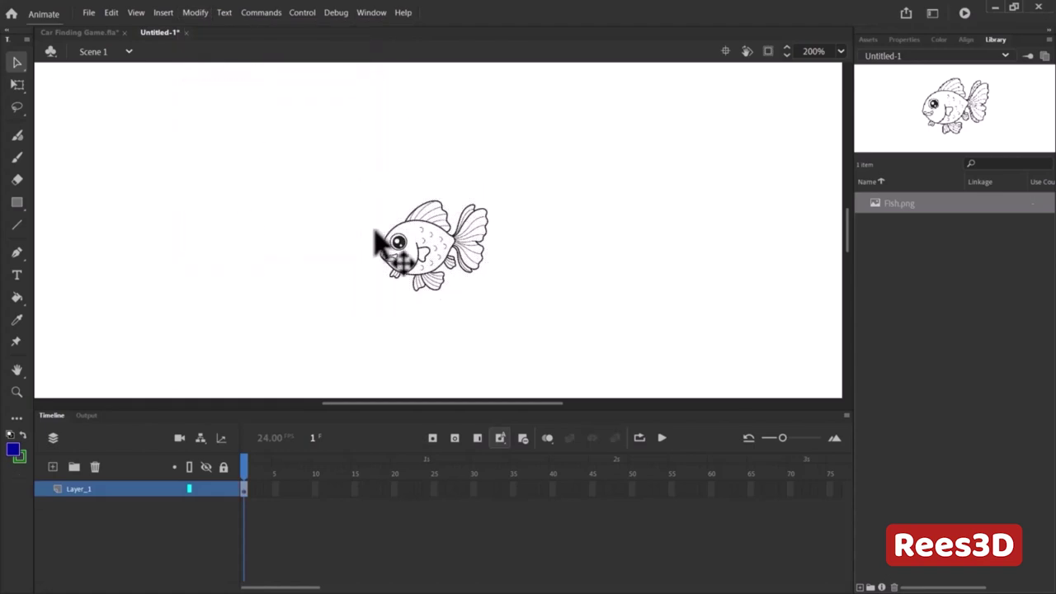
- Erase across the fish's body and tail, then undo to restore the whole fish
{"action": "left_click", "coordinate": [18, 179]}
{"action": "mouse_move", "coordinate": [432, 193]}
{"action": "left_mouse_down"}
{"action": "mouse_move", "coordinate": [469, 222]}
{"action": "mouse_move", "coordinate": [520, 332]}
{"action": "left_mouse_up"}
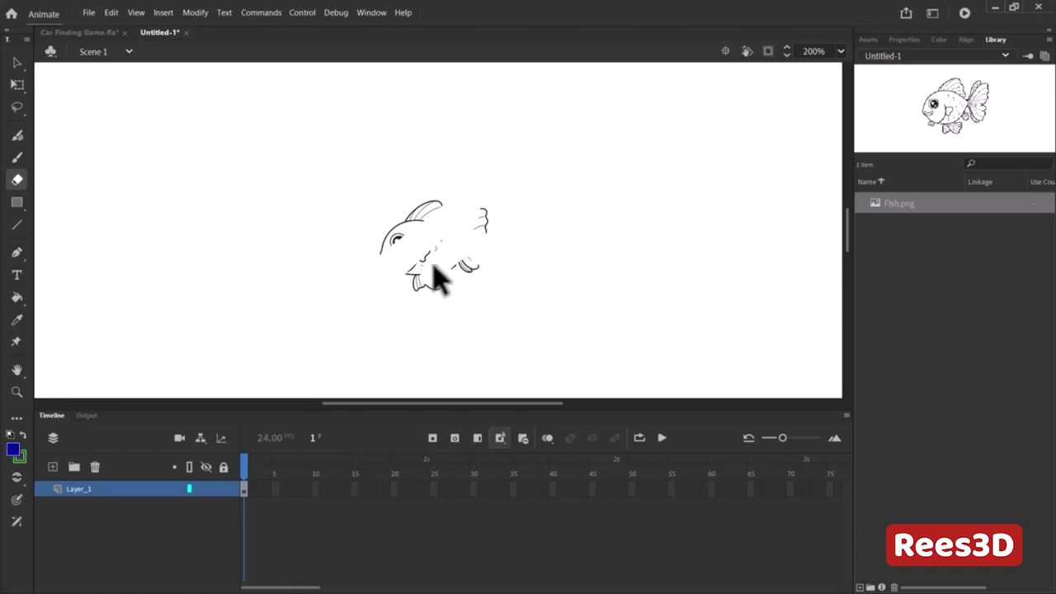
{"action": "key", "text": "ctrl+z"}
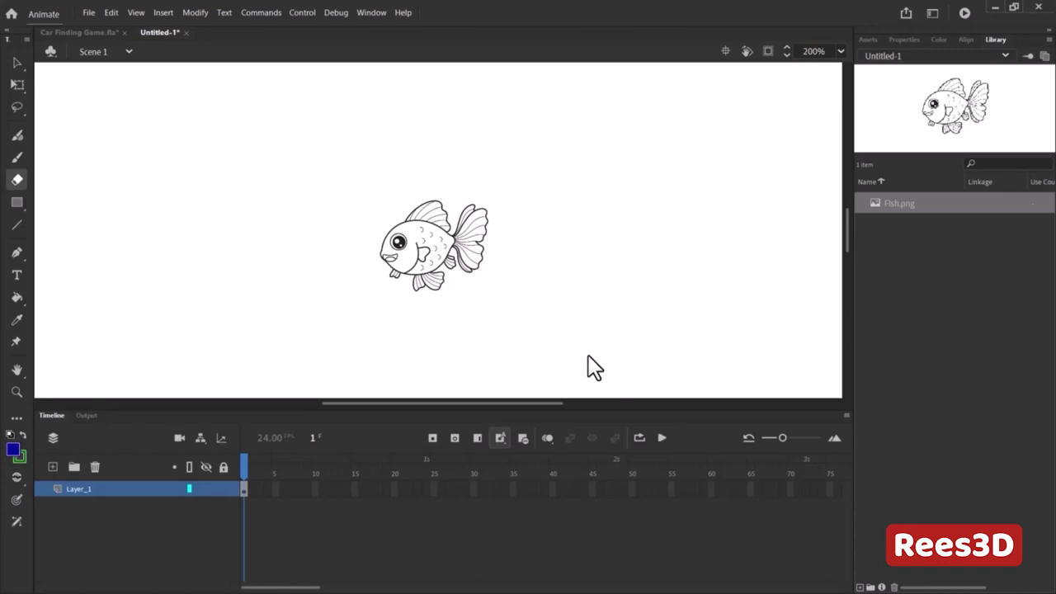
- Nudge the restored fish up slightly and go to Modify > Bitmap > Trace Bitmap
{"action": "left_click", "coordinate": [427, 312]}
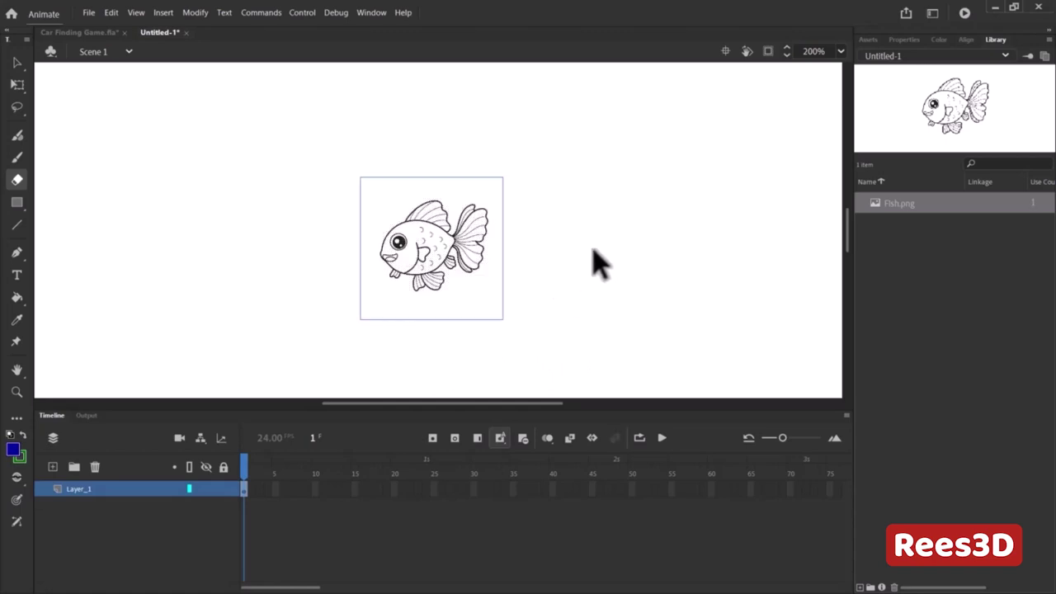
{"action": "left_click", "coordinate": [16, 60]}
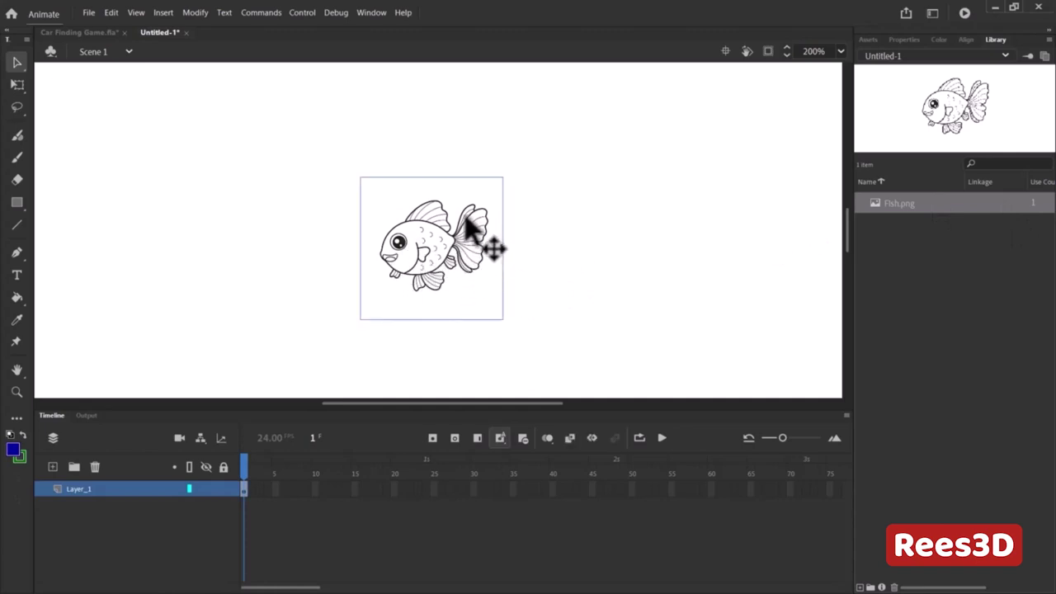
{"action": "left_click_drag", "start_coordinate": [434, 264], "coordinate": [433, 261]}
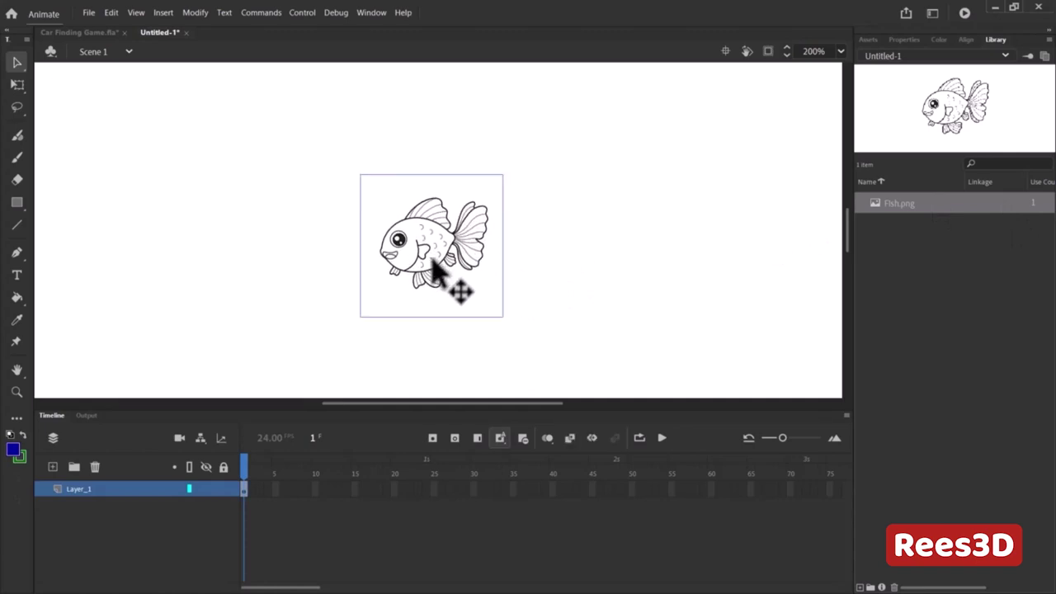
{"action": "left_click", "coordinate": [195, 12]}
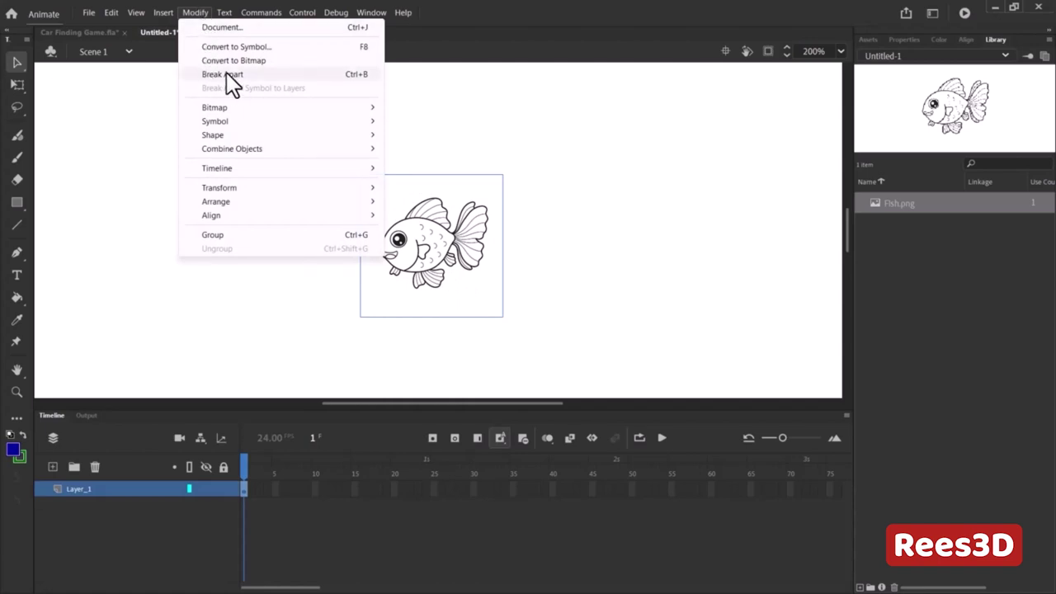
{"action": "mouse_move", "coordinate": [228, 107]}
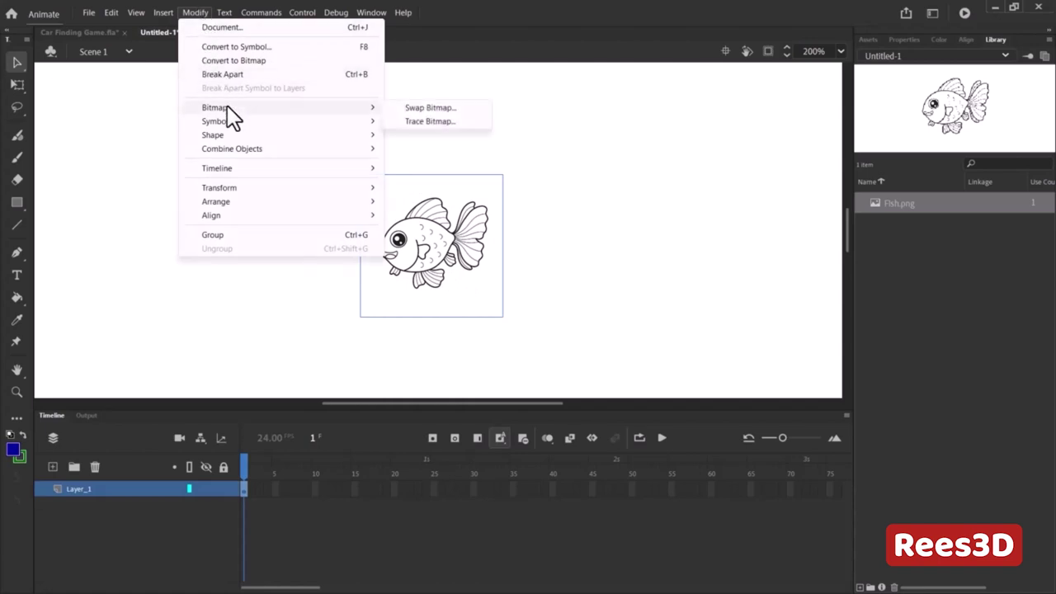
- Preview the Trace Bitmap result at colour threshold 100 and minimum area 8
{"action": "left_click", "coordinate": [437, 122]}
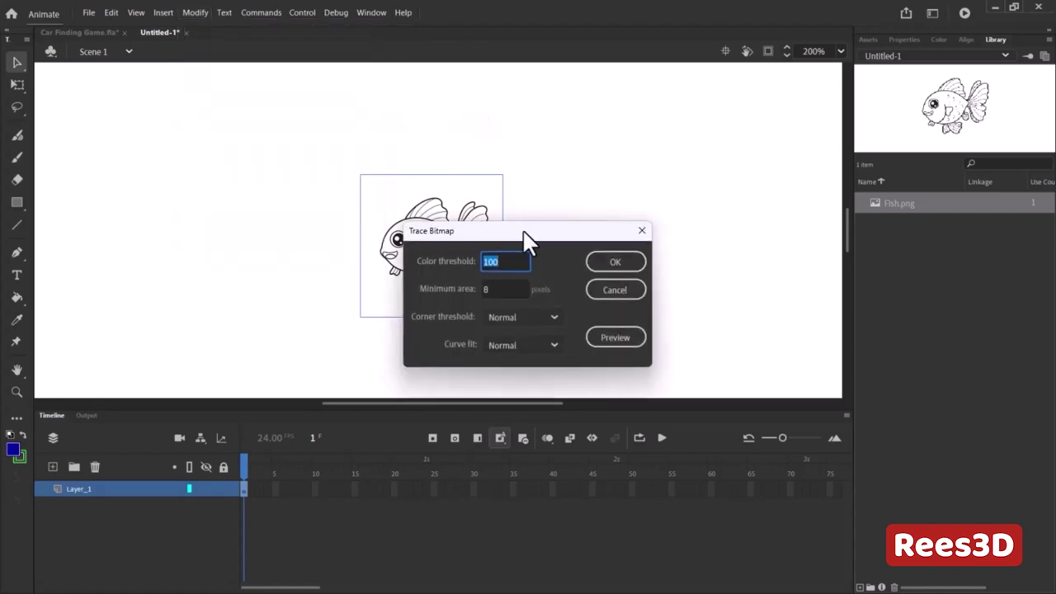
{"action": "mouse_move", "coordinate": [522, 231]}
{"action": "left_mouse_down"}
{"action": "mouse_move", "coordinate": [673, 160]}
{"action": "mouse_move", "coordinate": [685, 129]}
{"action": "left_mouse_up"}
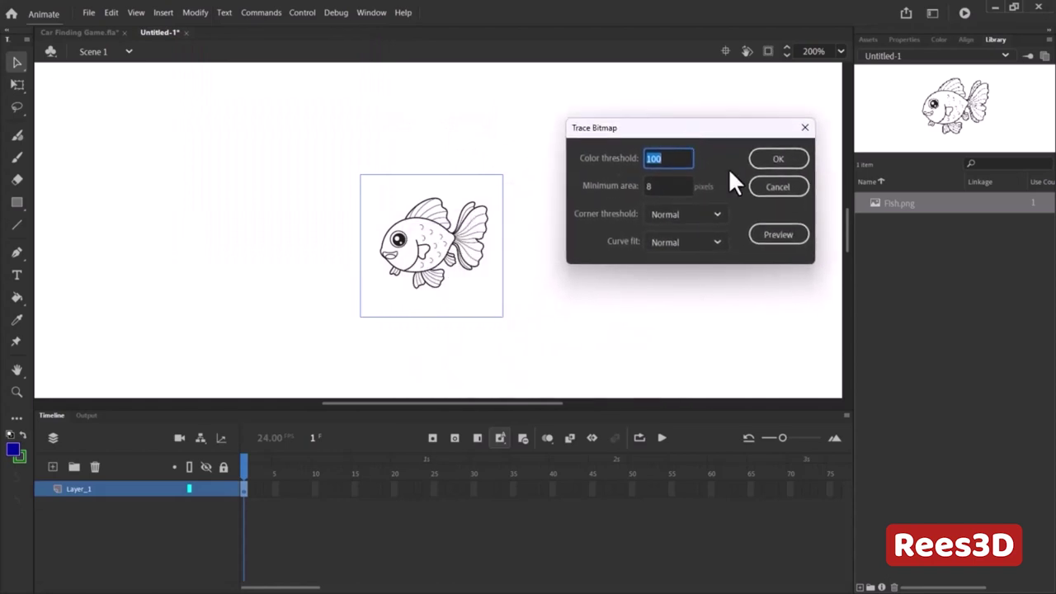
{"action": "left_click", "coordinate": [790, 234]}
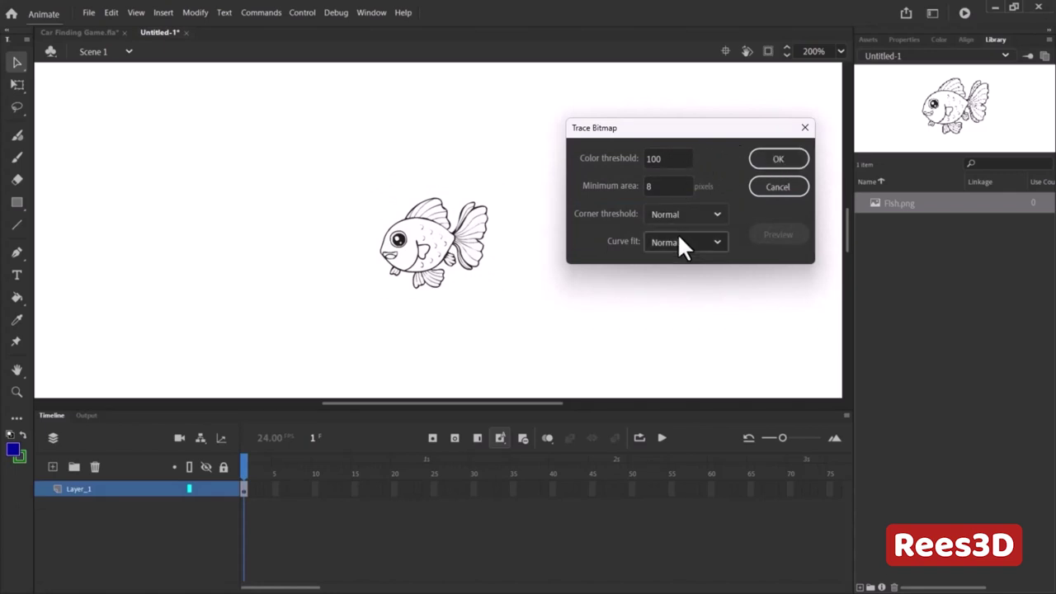
- Apply the trace, then drag away and delete the square background fill behind the fish
{"action": "left_click", "coordinate": [776, 159]}
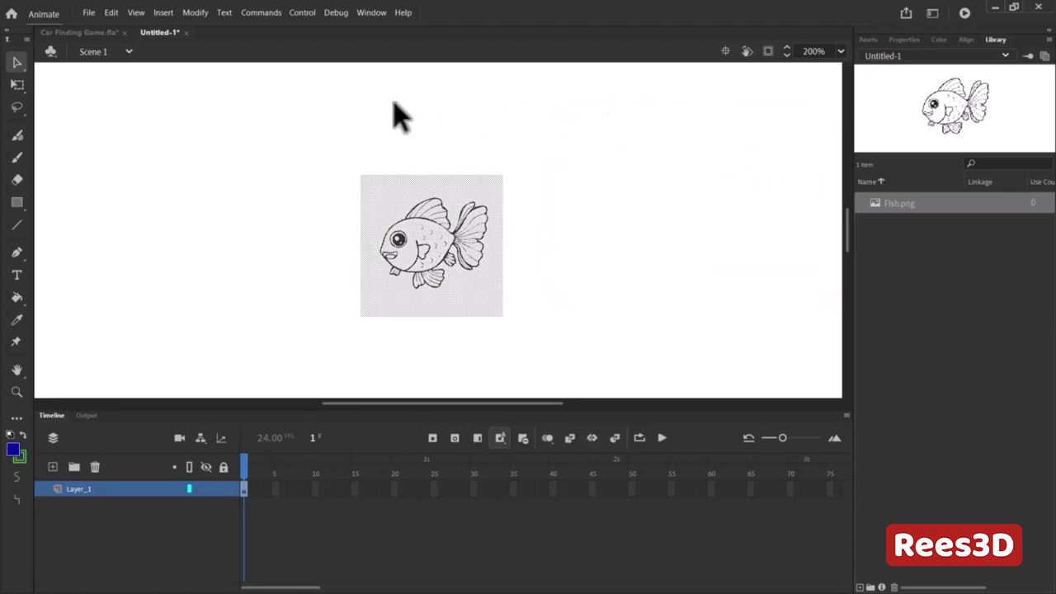
{"action": "left_click", "coordinate": [276, 169]}
{"action": "left_click", "coordinate": [395, 216]}
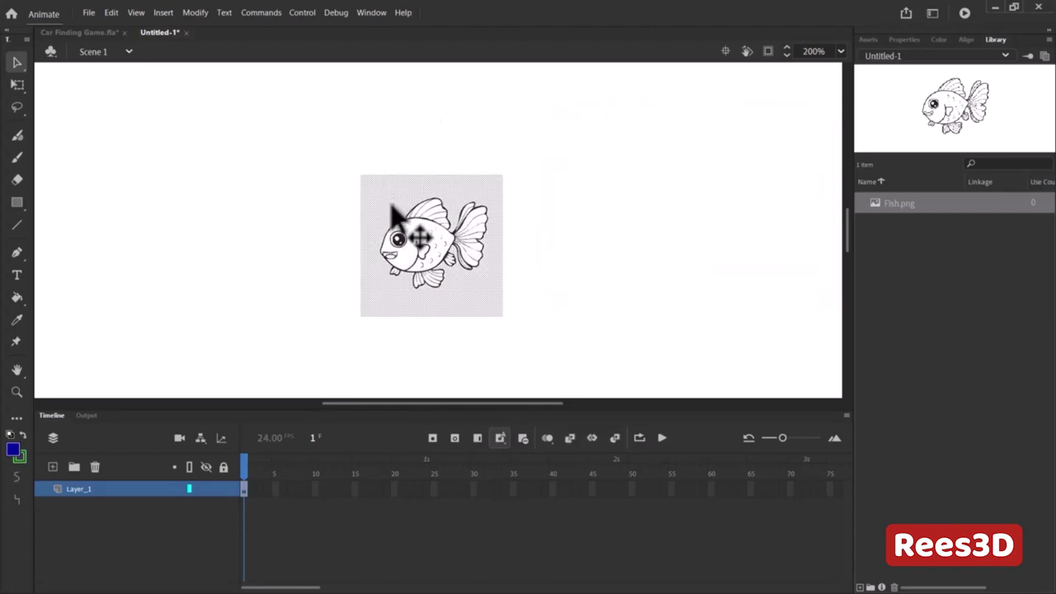
{"action": "left_click_drag", "start_coordinate": [378, 200], "coordinate": [206, 202]}
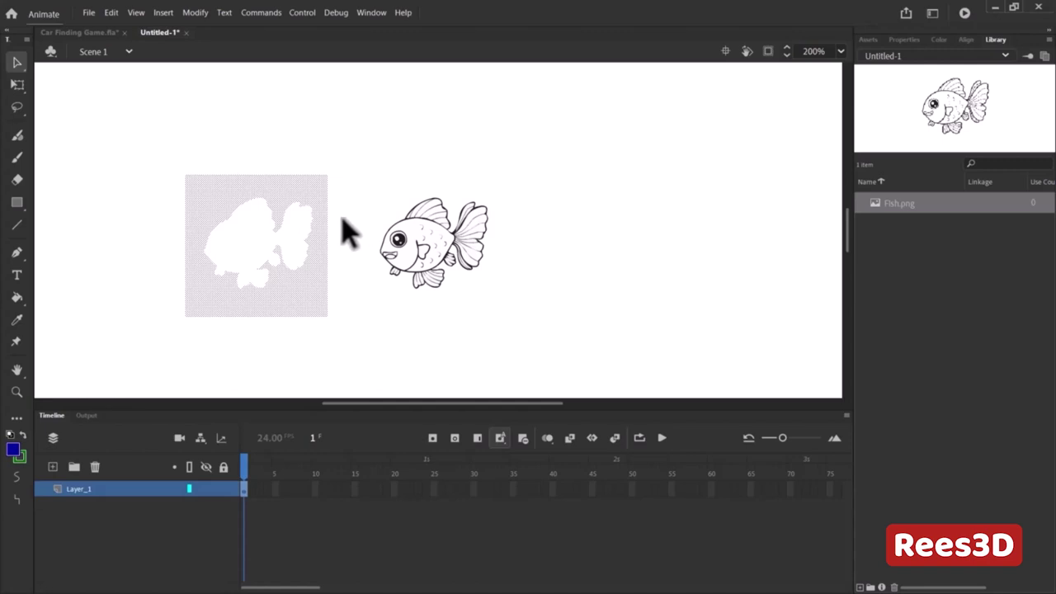
{"action": "key", "text": "Delete"}
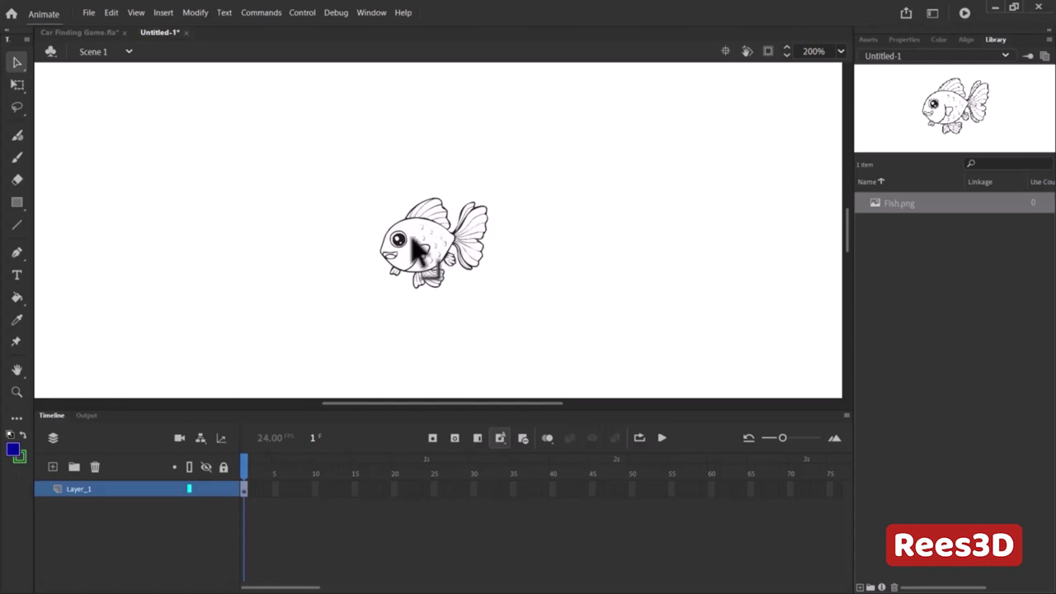
{"action": "left_click", "coordinate": [420, 235]}
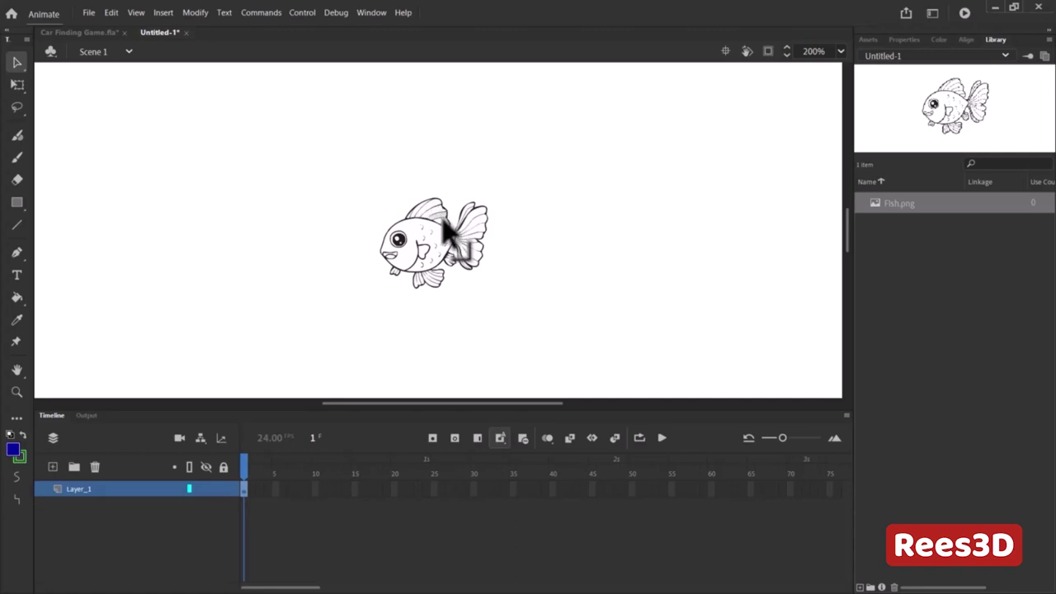
{"action": "left_click", "coordinate": [416, 239]}
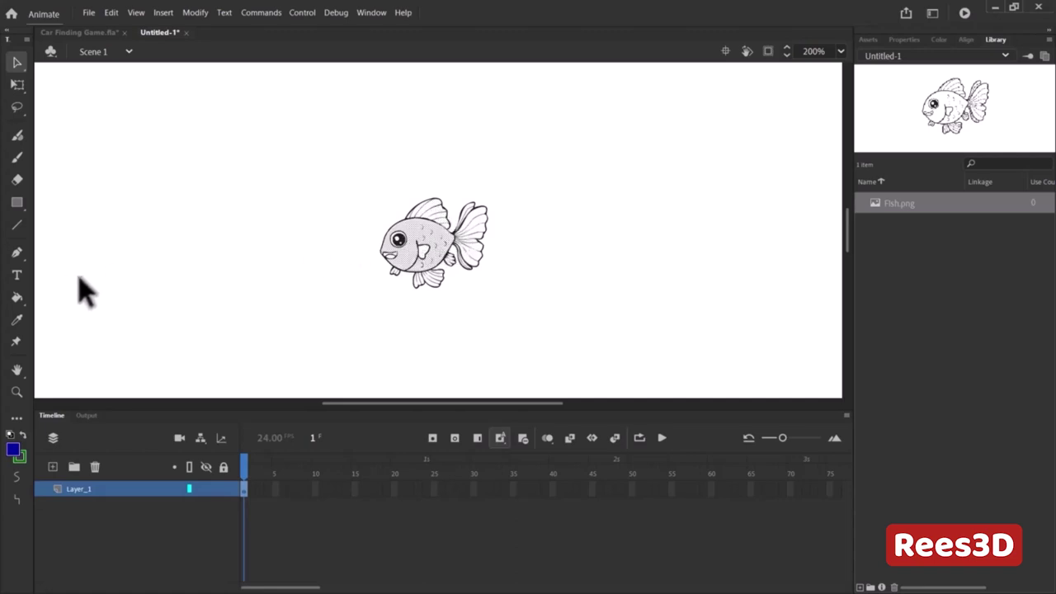
{"action": "left_click", "coordinate": [146, 271]}
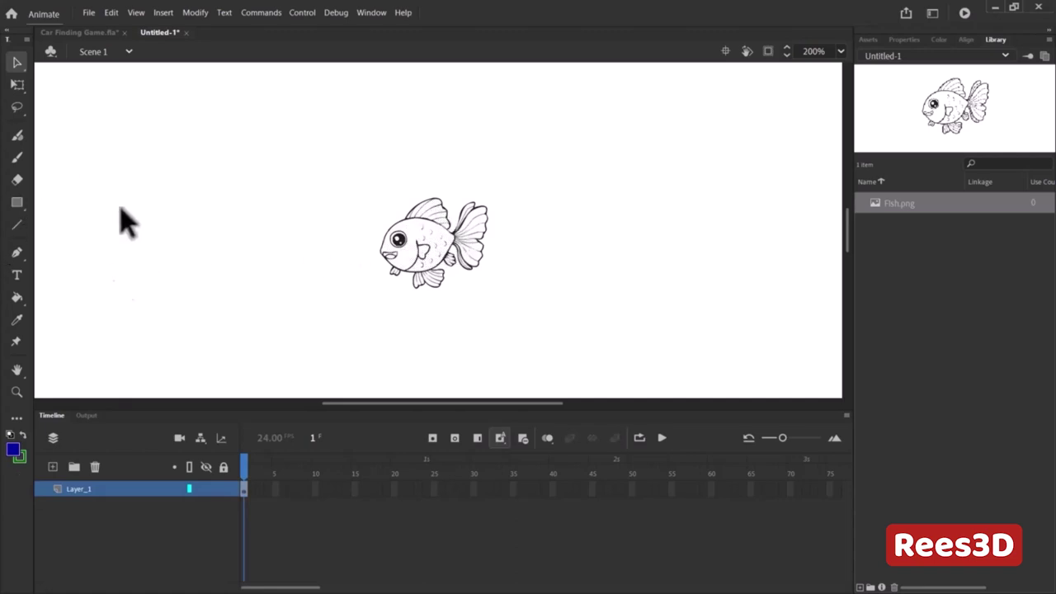
{"action": "left_click", "coordinate": [18, 299]}
{"action": "left_click", "coordinate": [15, 446]}
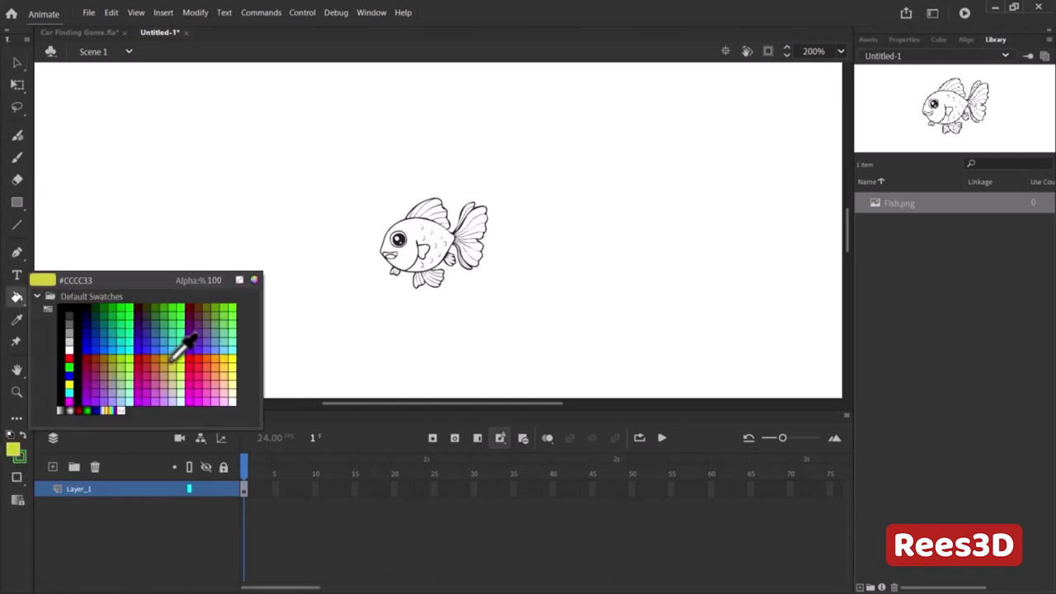
{"action": "left_click", "coordinate": [177, 342]}
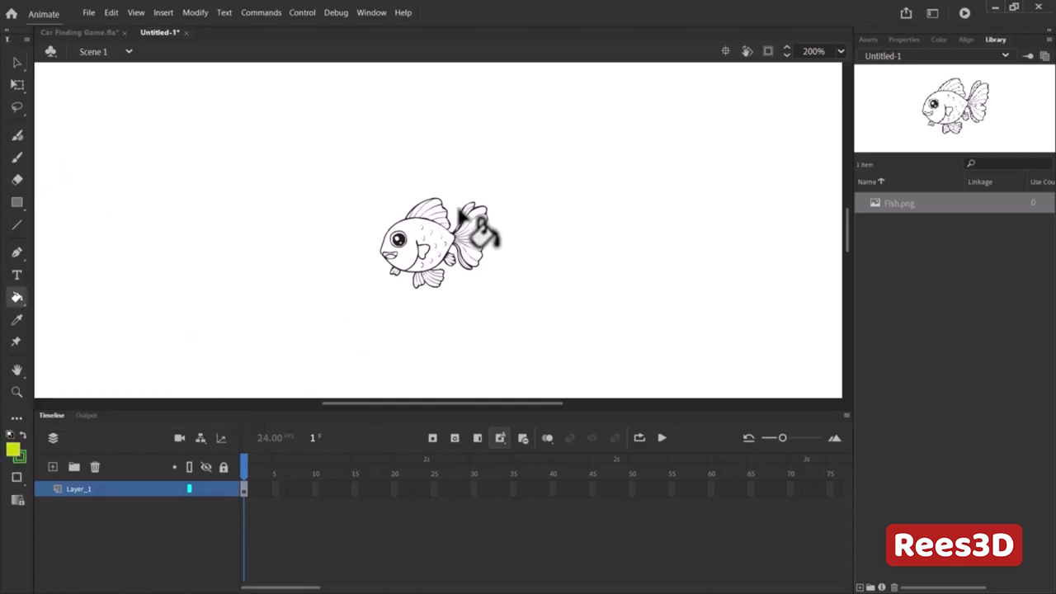
{"action": "left_click", "coordinate": [412, 243]}
{"action": "left_click", "coordinate": [15, 445]}
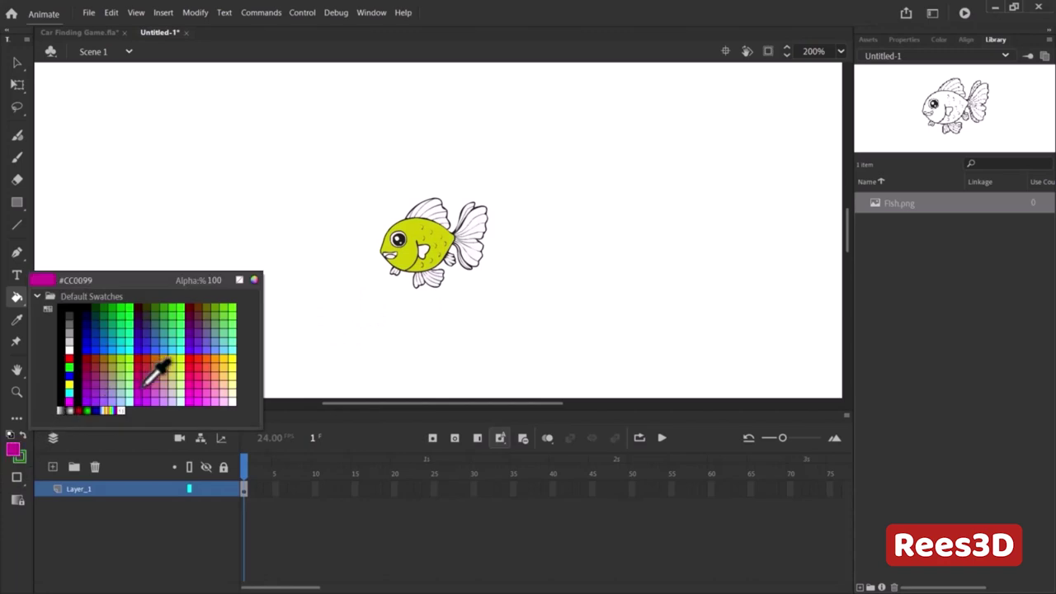
{"action": "left_click", "coordinate": [171, 379]}
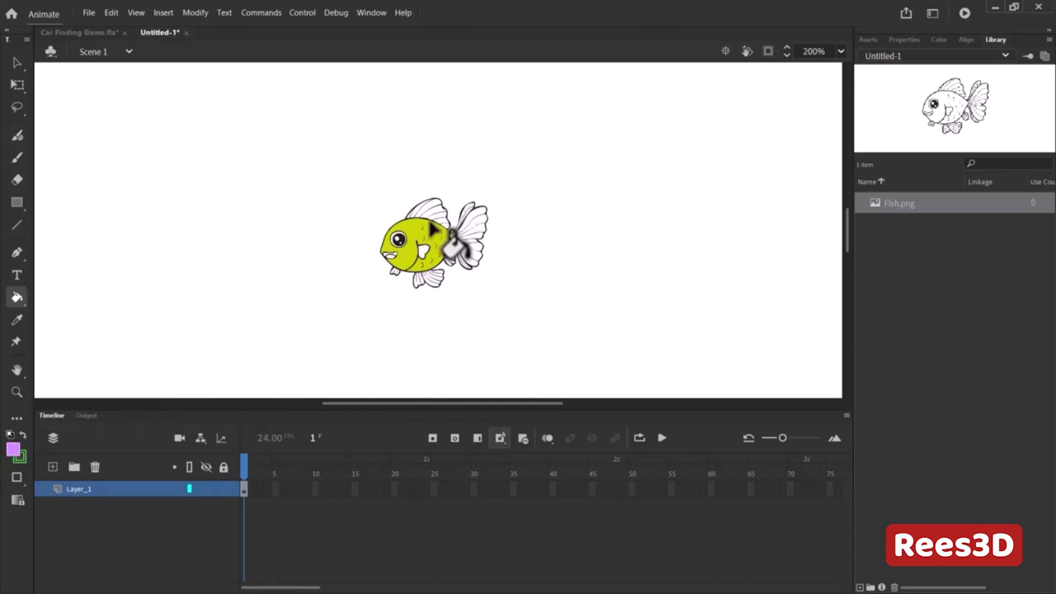
{"action": "left_click", "coordinate": [437, 243]}
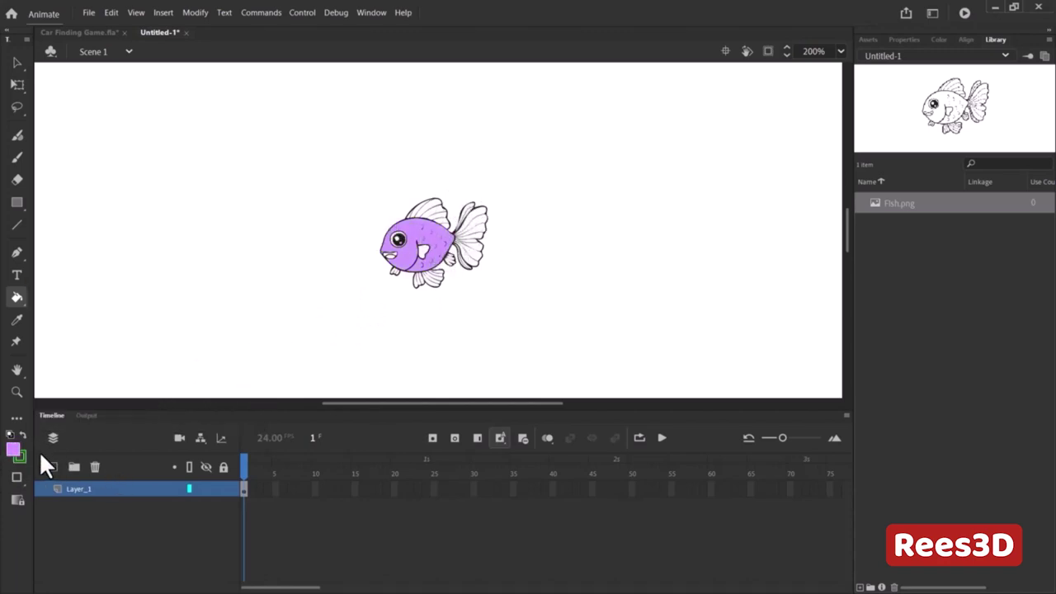
{"action": "left_click", "coordinate": [13, 452]}
{"action": "left_click", "coordinate": [233, 363]}
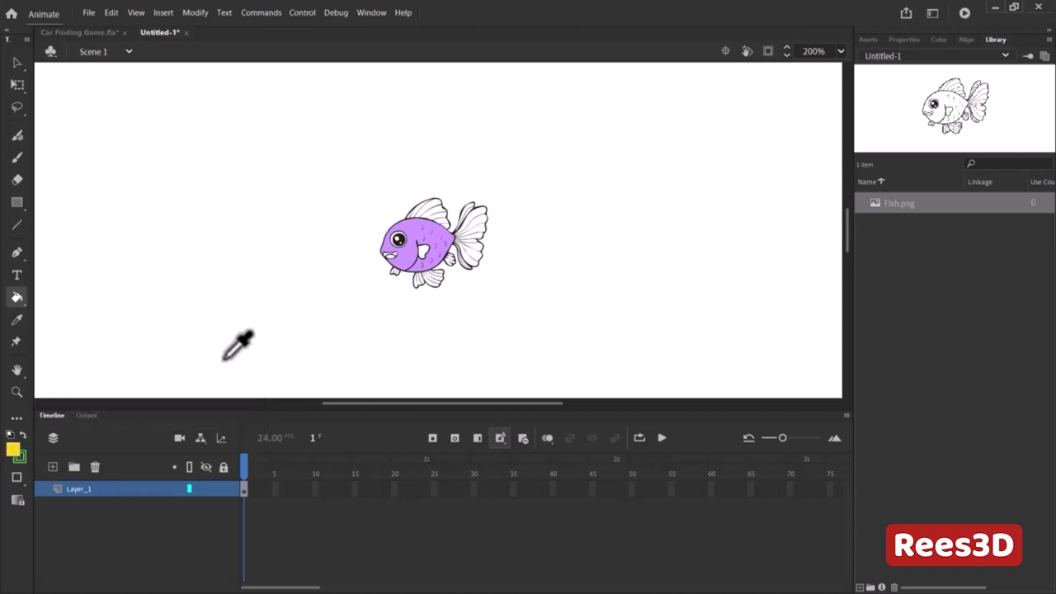
{"action": "left_click", "coordinate": [425, 251]}
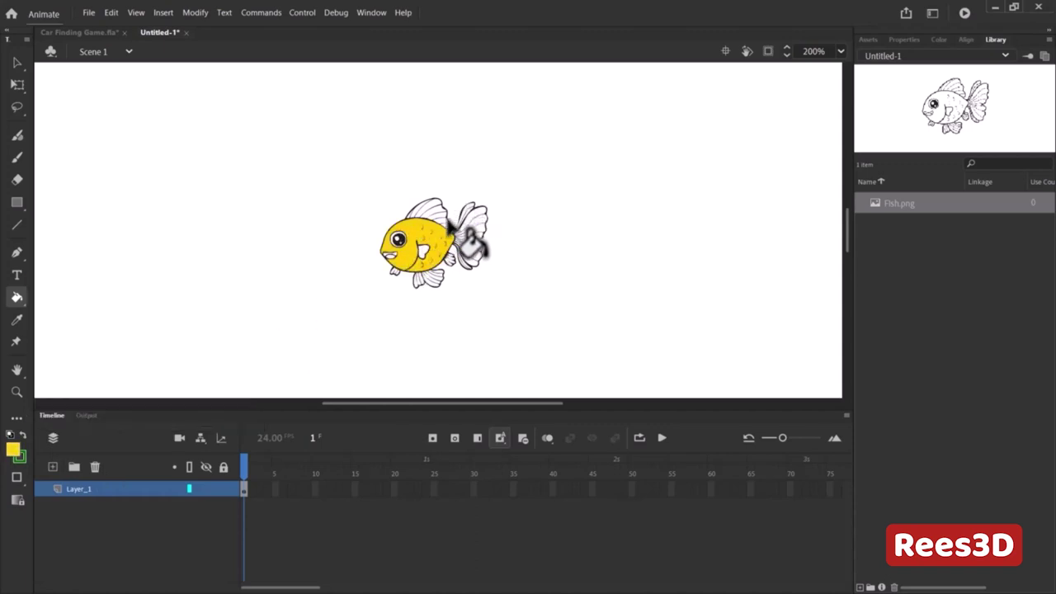
{"action": "left_click", "coordinate": [432, 211]}
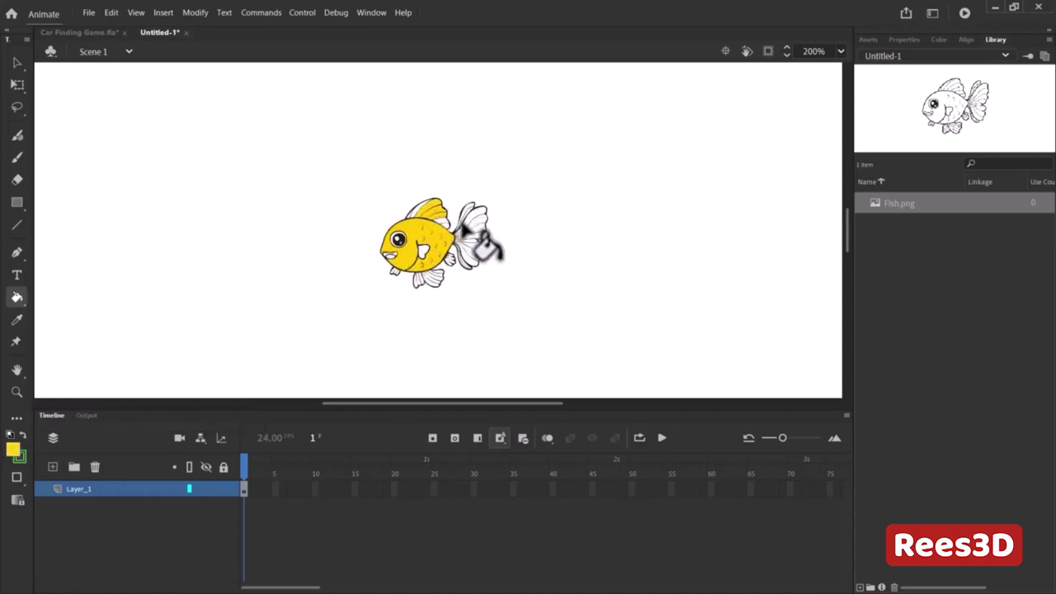
{"action": "left_click", "coordinate": [482, 236]}
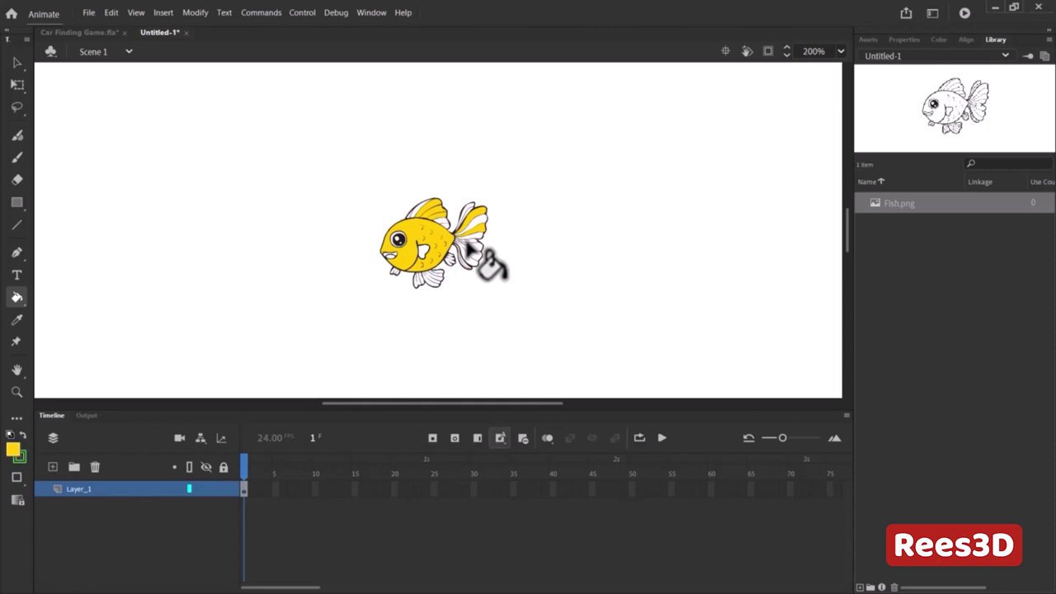
{"action": "key", "text": "ctrl+z"}
{"action": "key", "text": "ctrl+z"}
{"action": "key", "text": "ctrl+z"}
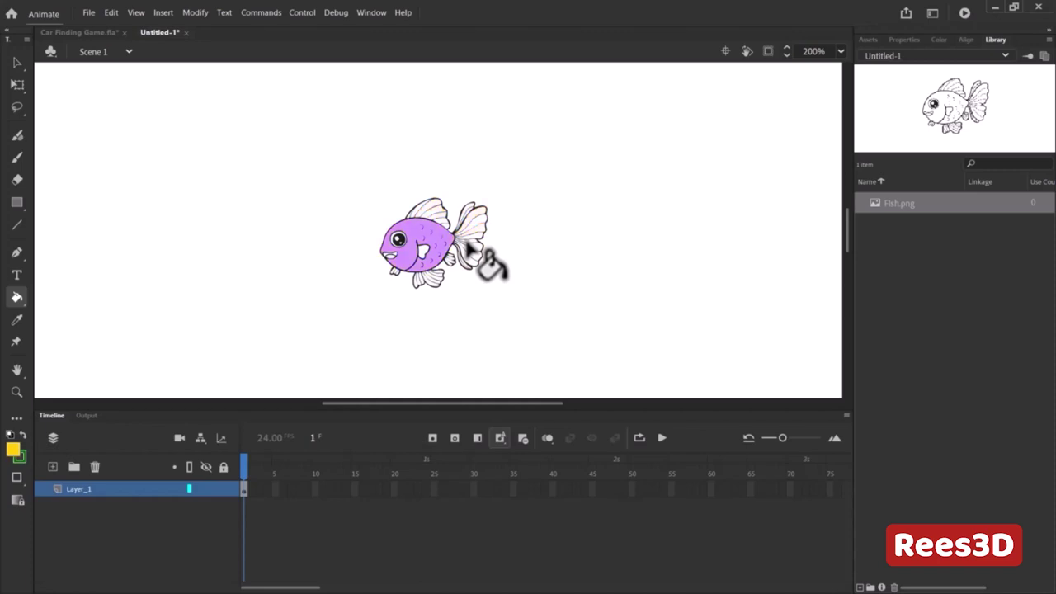
{"action": "key", "text": "ctrl+z"}
{"action": "key", "text": "ctrl+z"}
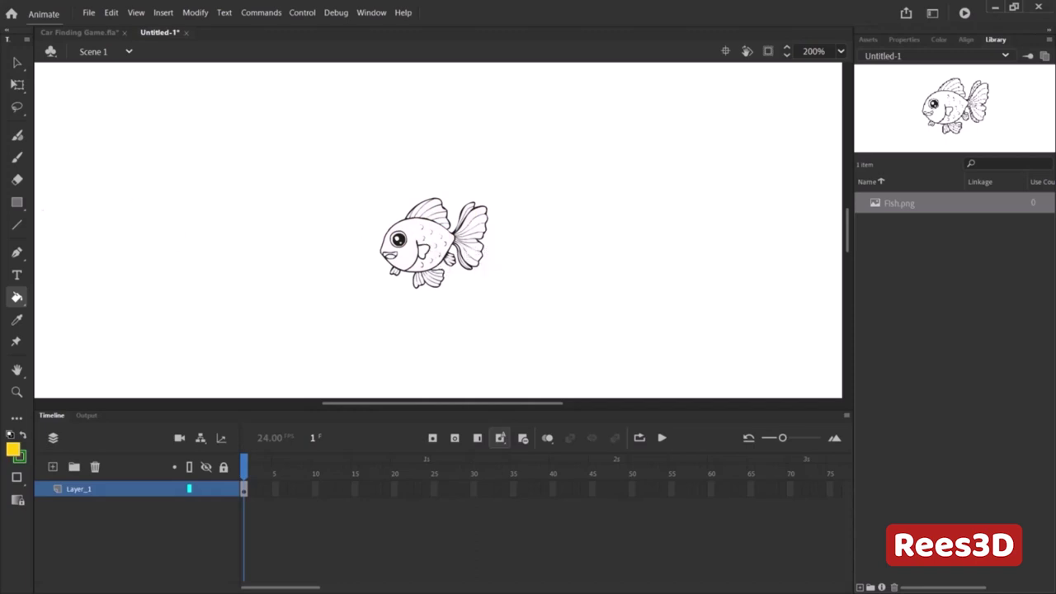
- Delete Fish.png from the Library panel
{"action": "left_click", "coordinate": [17, 62]}
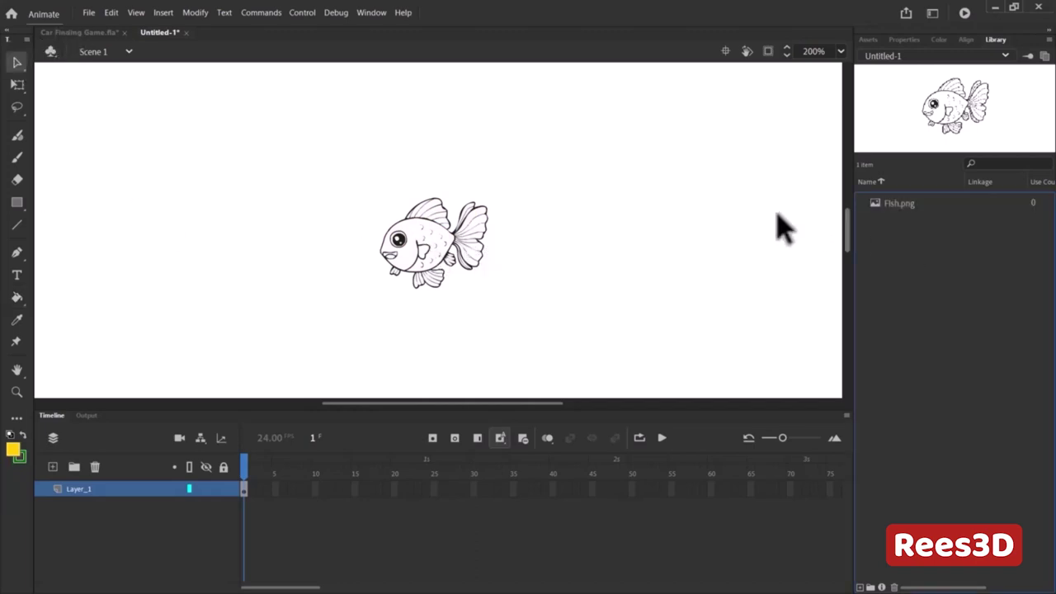
{"action": "left_click", "coordinate": [916, 198]}
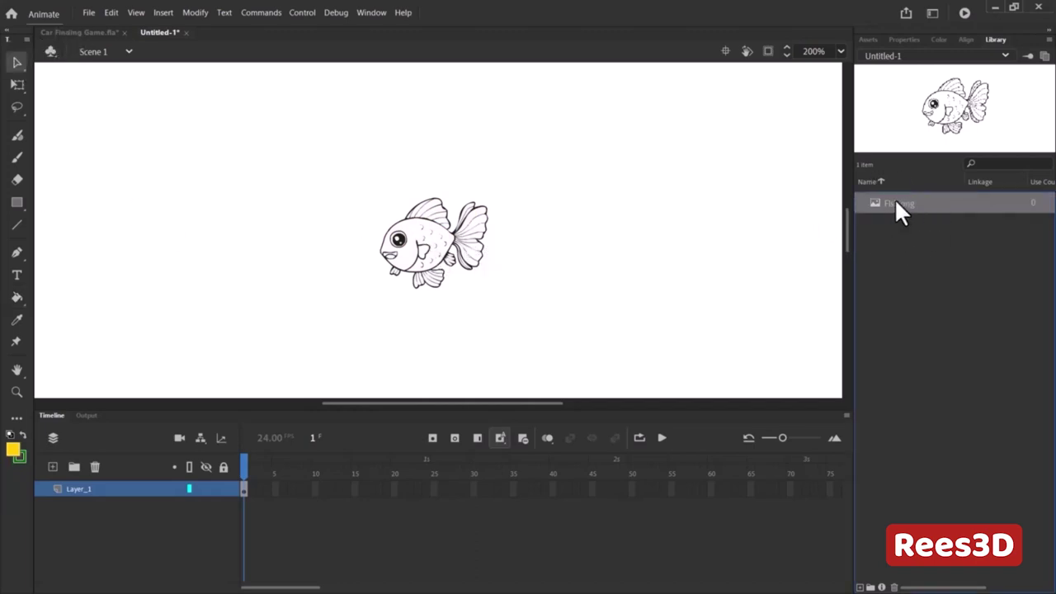
{"action": "key", "text": "Delete"}
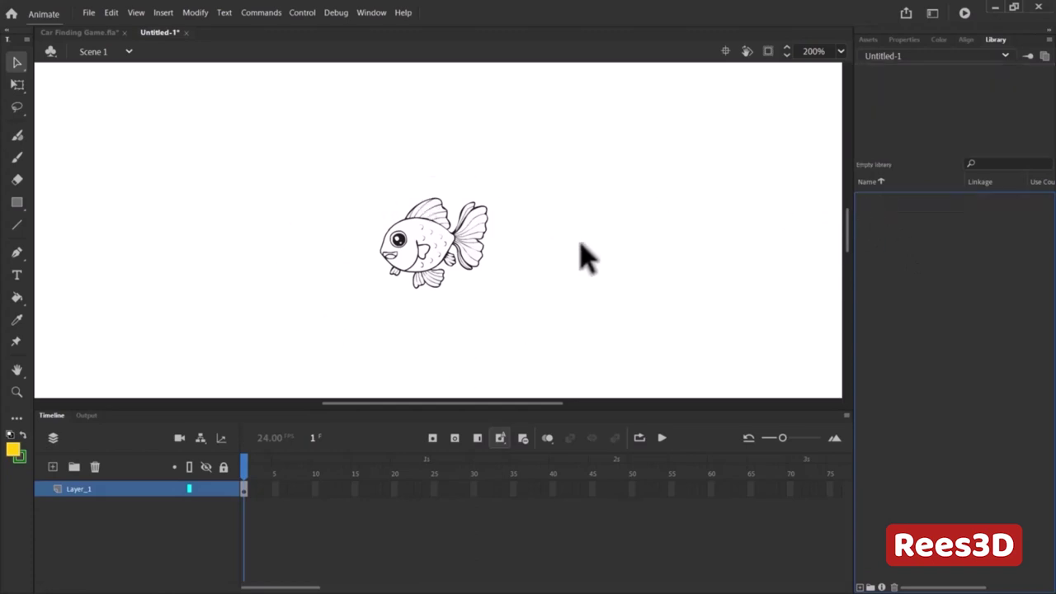
- Marquee-select every part of the traced fish and set the view to 100%
{"action": "left_click", "coordinate": [415, 221]}
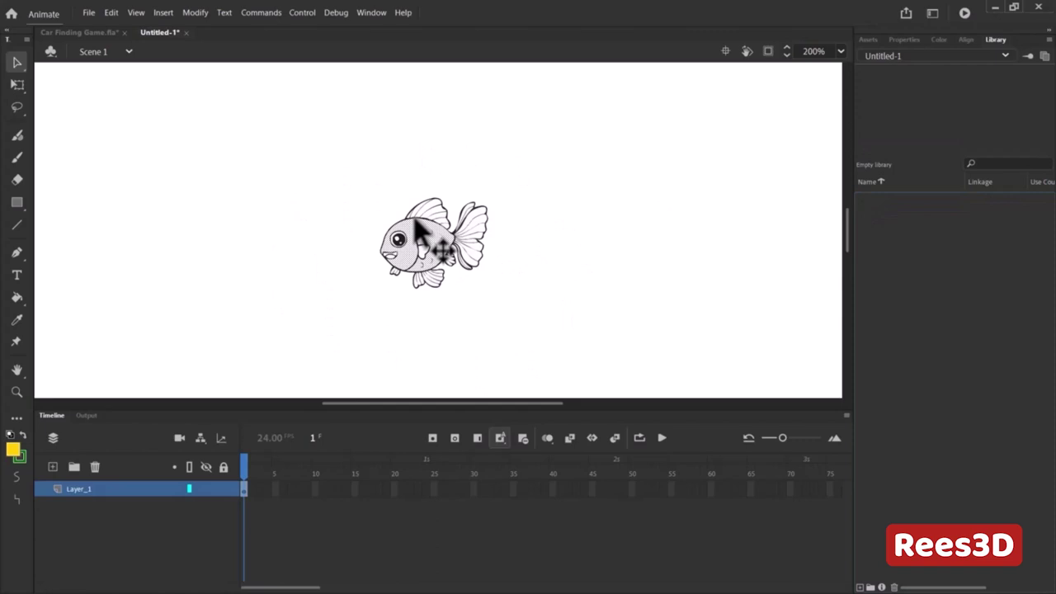
{"action": "left_click", "coordinate": [342, 183]}
{"action": "left_click_drag", "start_coordinate": [330, 172], "coordinate": [532, 351]}
{"action": "left_click", "coordinate": [532, 309]}
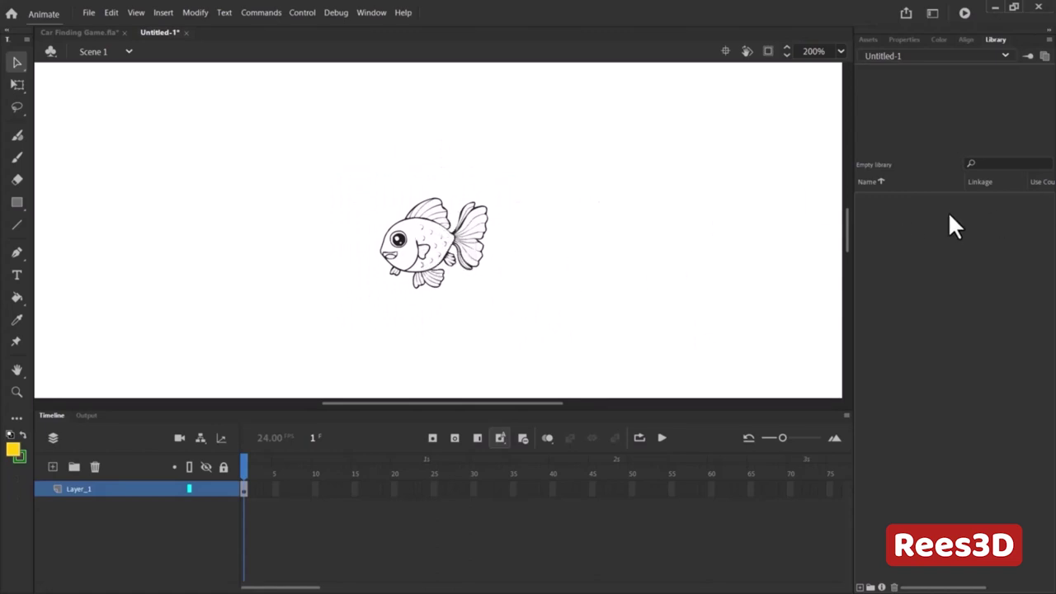
{"action": "left_click_drag", "start_coordinate": [335, 161], "coordinate": [543, 336]}
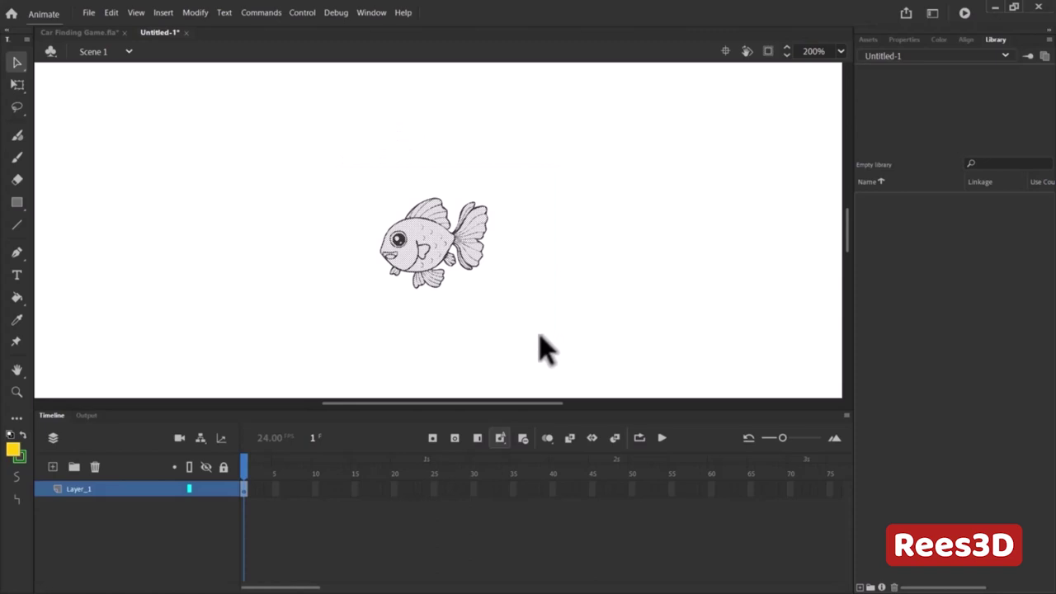
{"action": "key", "text": "ctrl+1"}
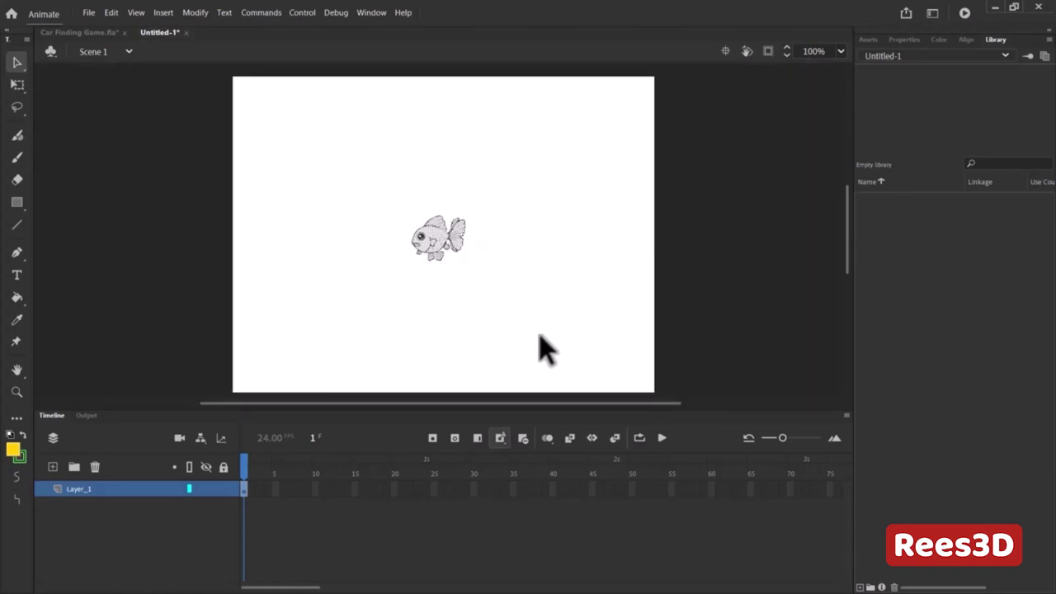
- Convert the traced fish to a Movie Clip symbol named 'fish' and open it for editing
{"action": "right_click", "coordinate": [438, 237]}
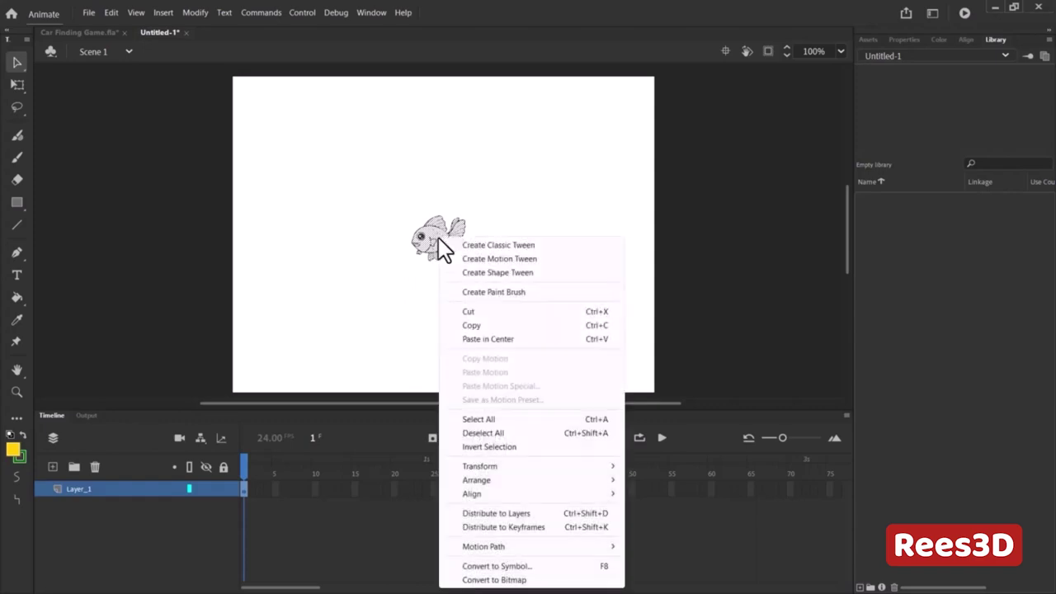
{"action": "left_click", "coordinate": [495, 566]}
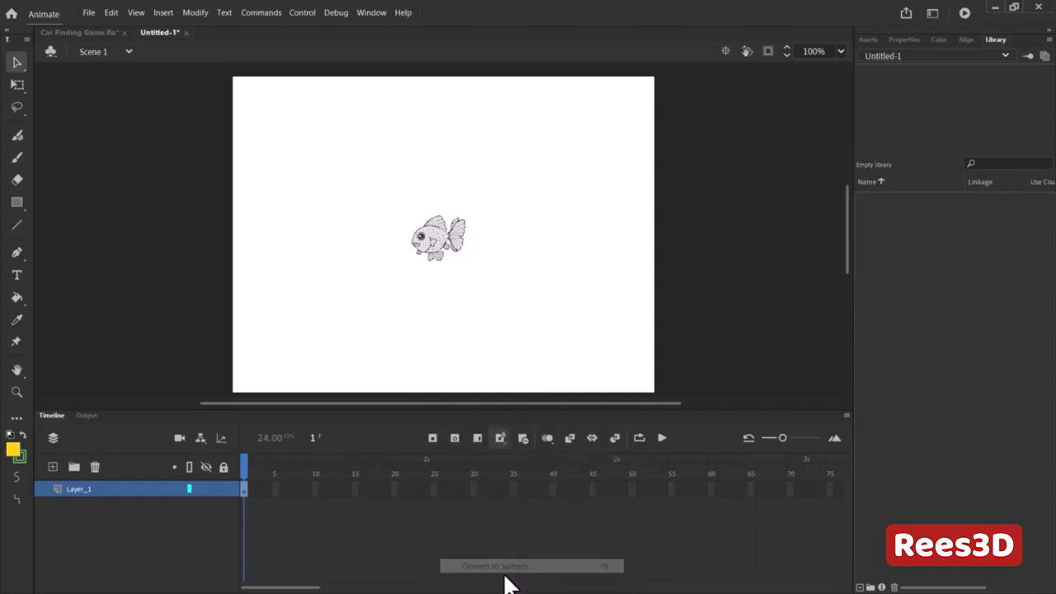
{"action": "left_click", "coordinate": [562, 330]}
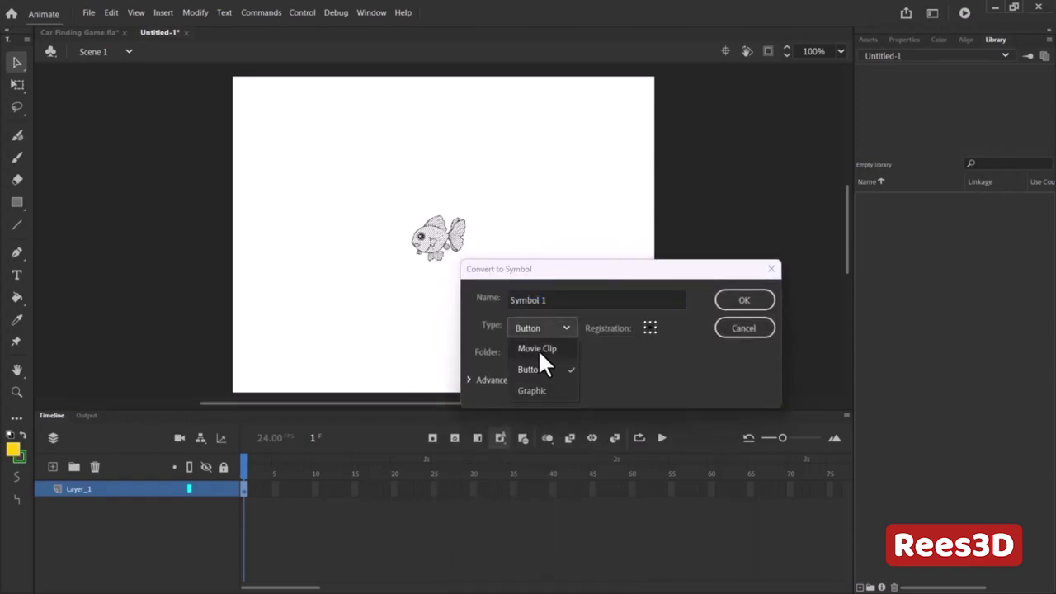
{"action": "left_click", "coordinate": [538, 349]}
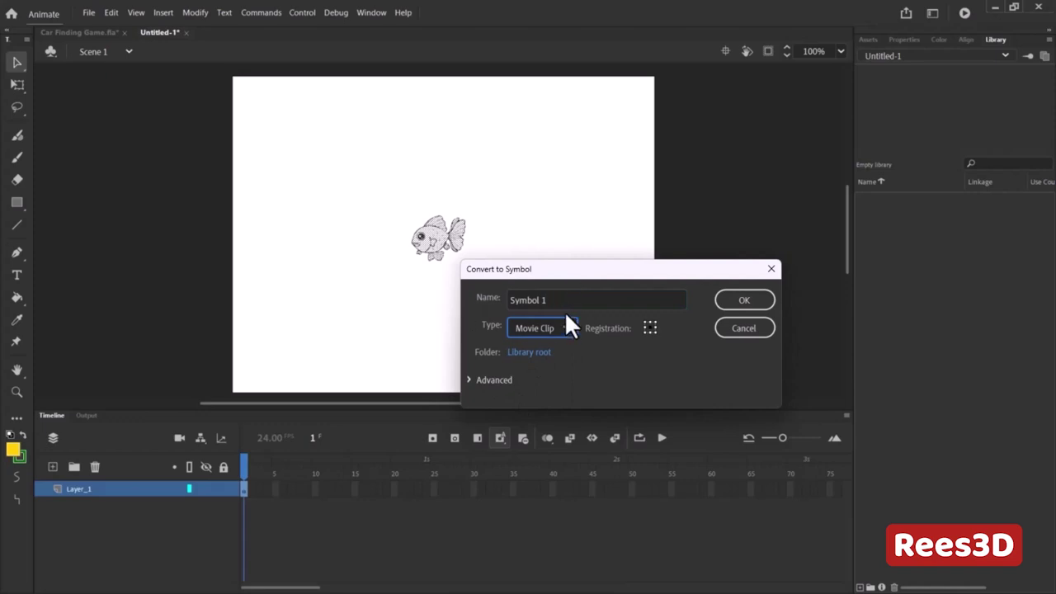
{"action": "left_click_drag", "start_coordinate": [549, 300], "coordinate": [505, 299]}
{"action": "type", "text": "fish"}
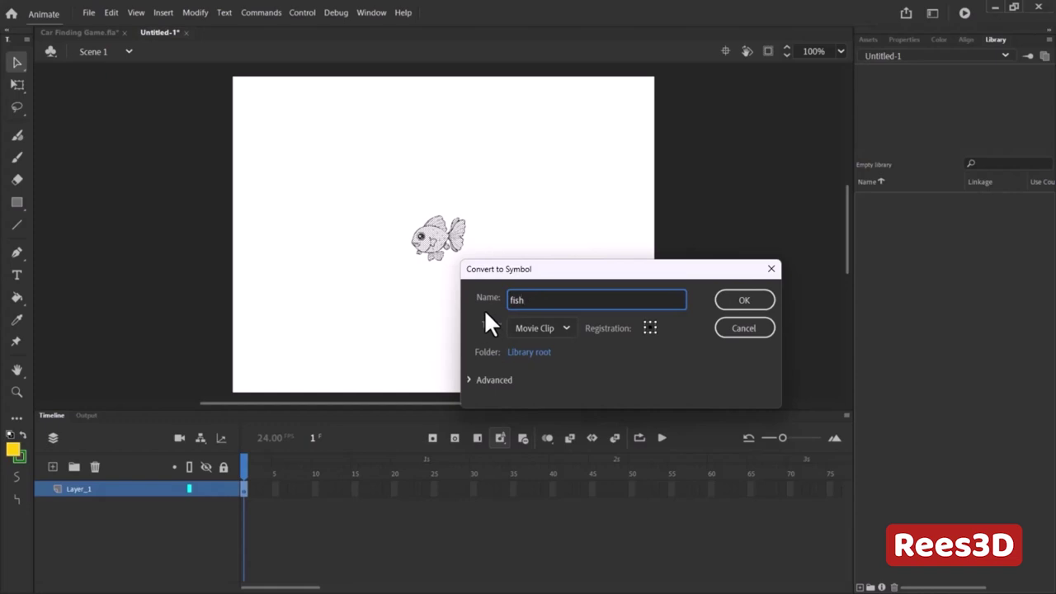
{"action": "left_click", "coordinate": [762, 301]}
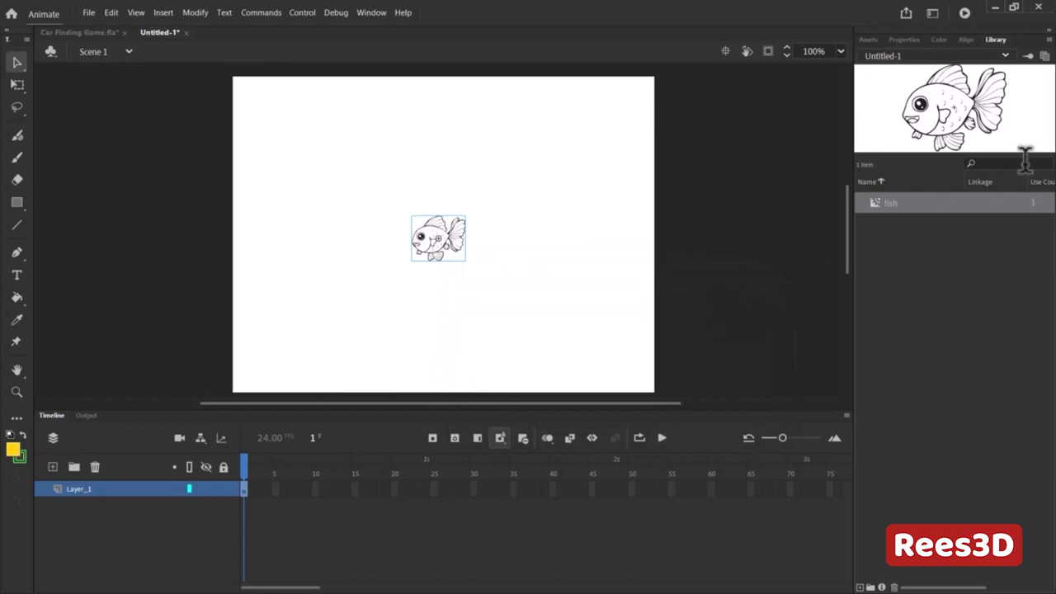
{"action": "double_click", "coordinate": [435, 241]}
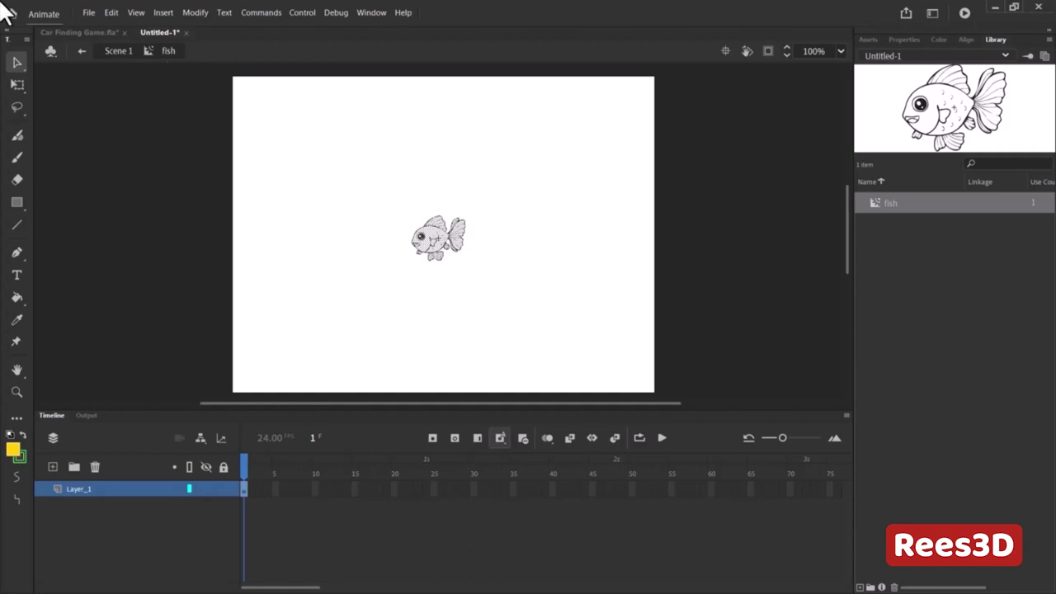
{"action": "left_click", "coordinate": [79, 34]}
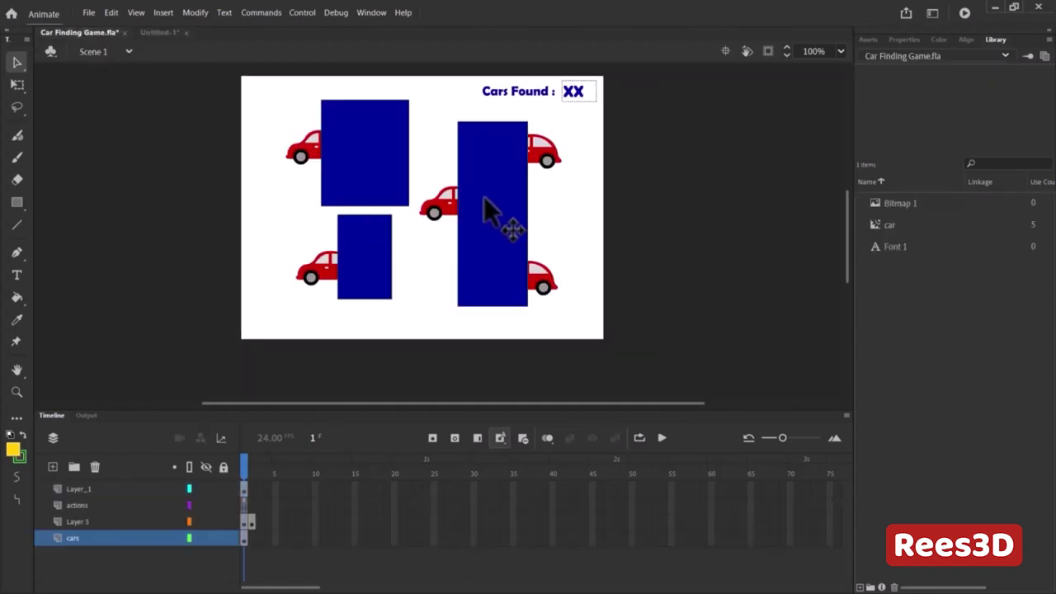
{"action": "double_click", "coordinate": [445, 199]}
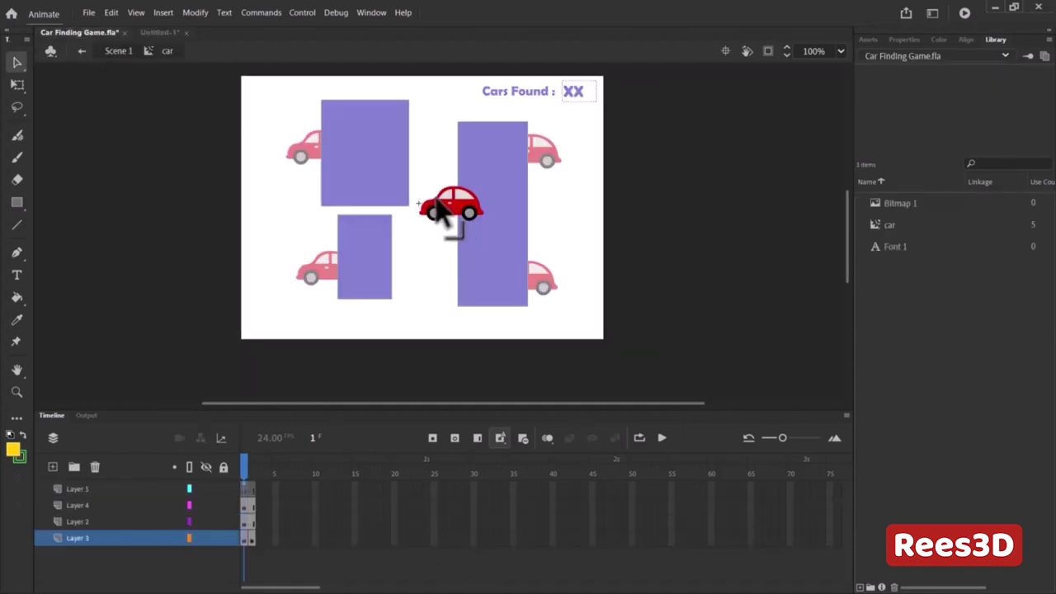
{"action": "left_click", "coordinate": [249, 466]}
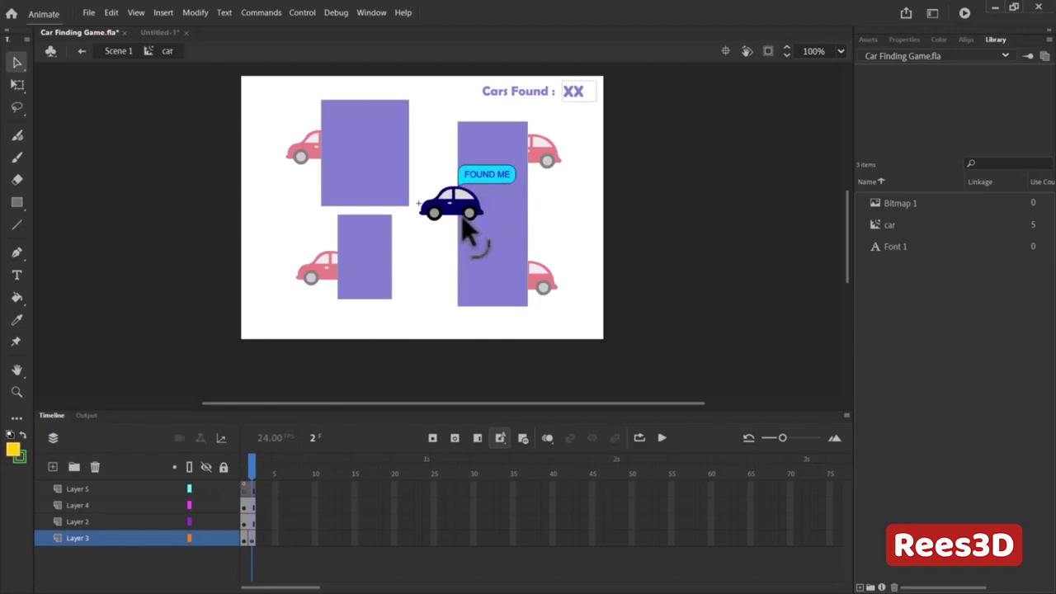
{"action": "left_click", "coordinate": [159, 32]}
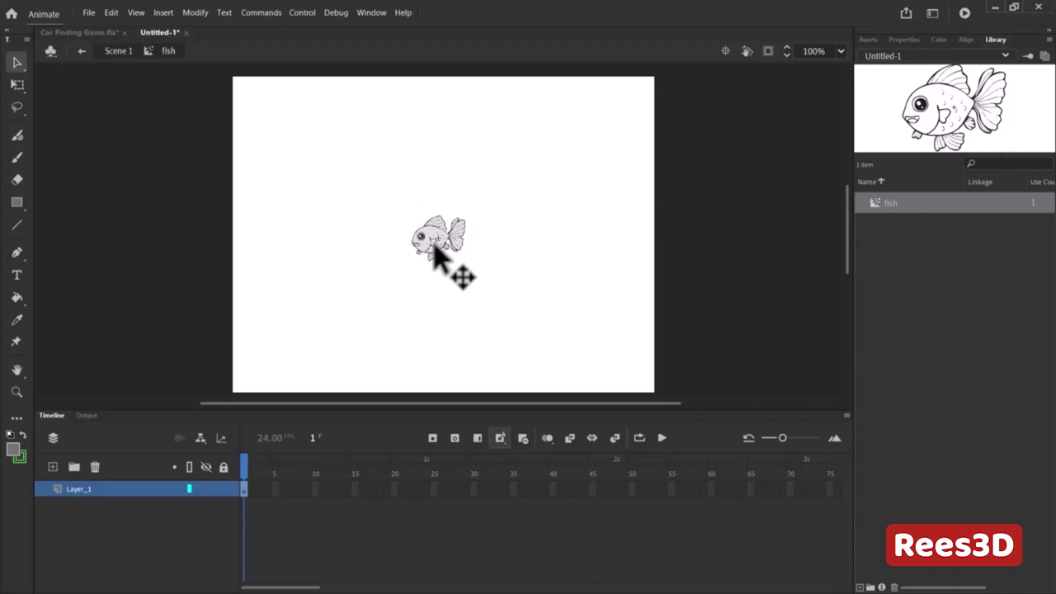
- Add a second keyframe in the fish symbol and fill the fish body mint
{"action": "right_click", "coordinate": [251, 489]}
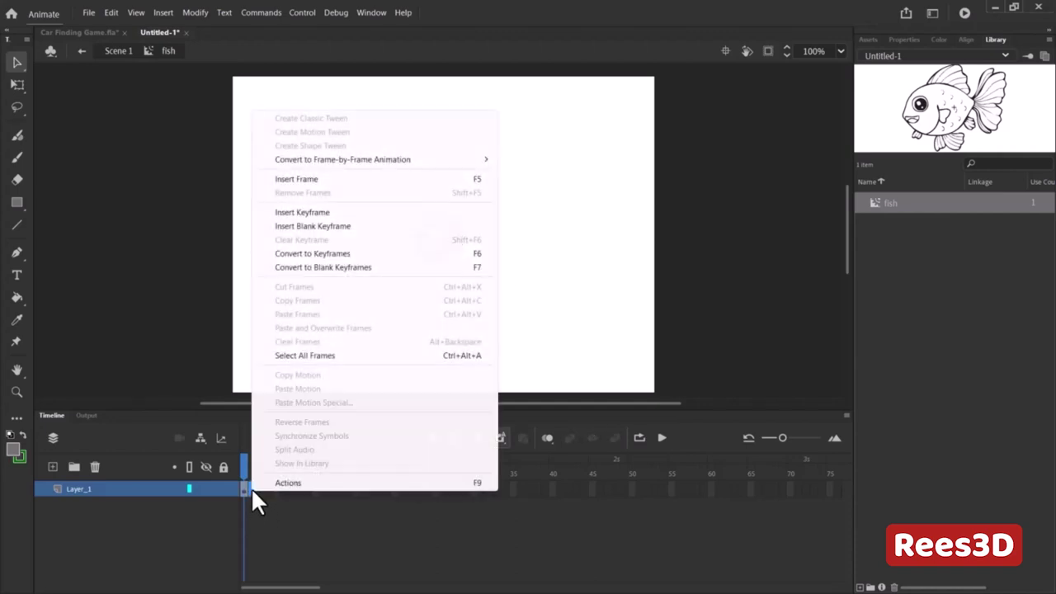
{"action": "left_click", "coordinate": [333, 214]}
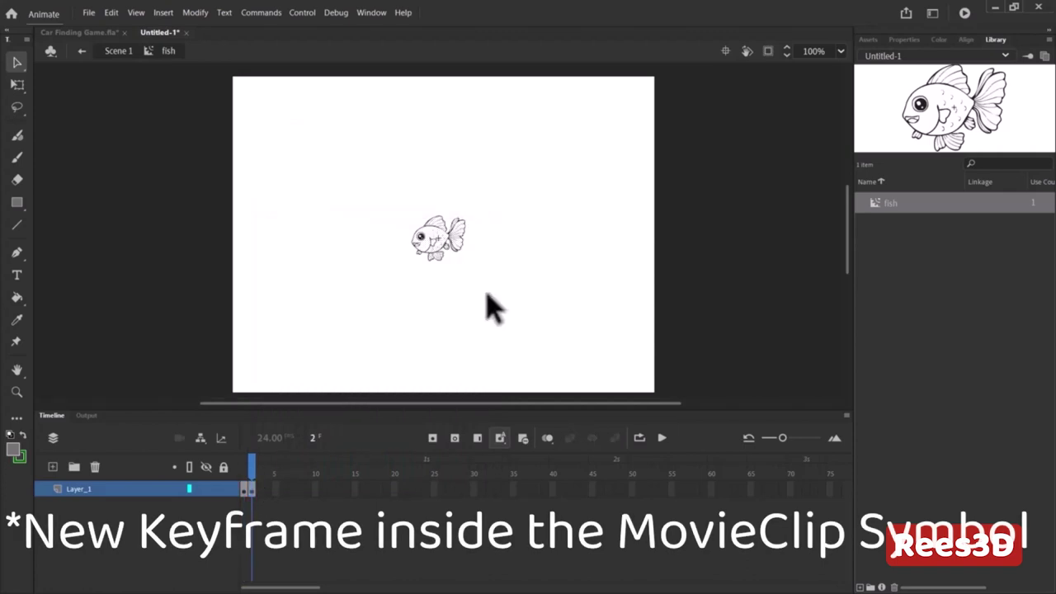
{"action": "key", "text": "ctrl+4"}
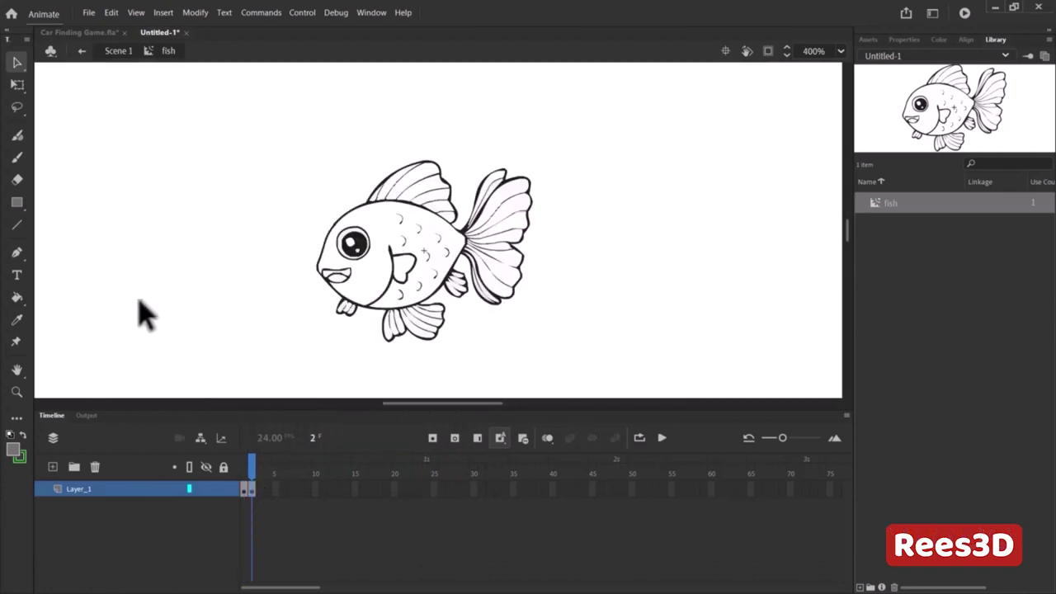
{"action": "left_click", "coordinate": [16, 296]}
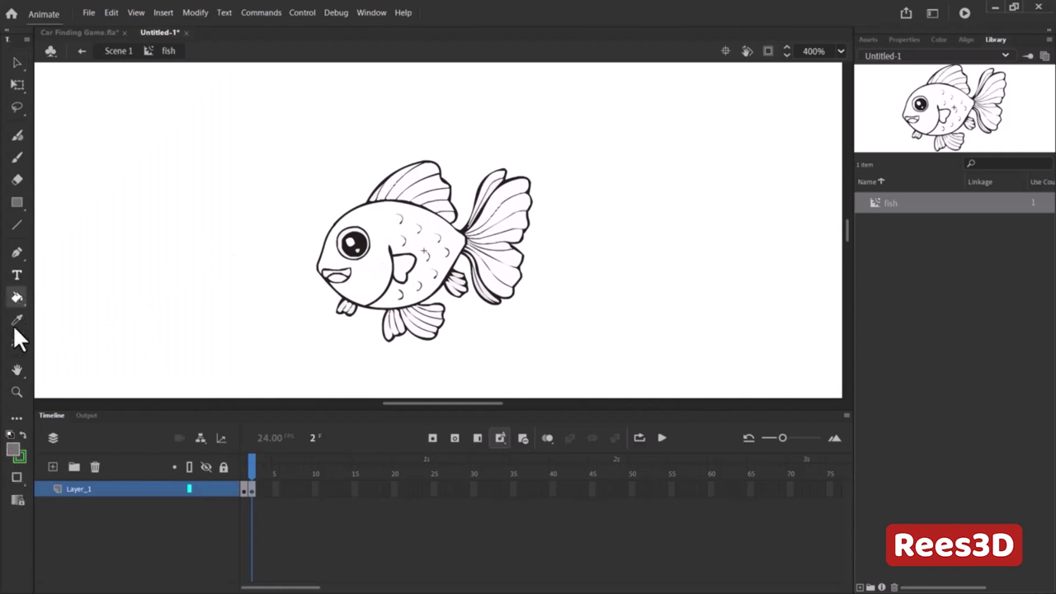
{"action": "left_click", "coordinate": [14, 449]}
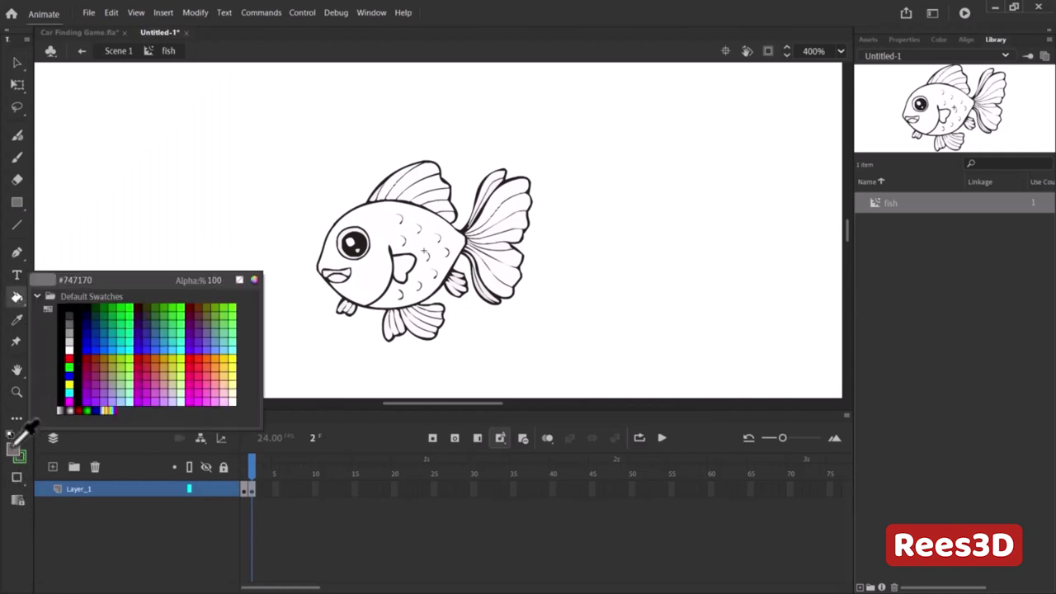
{"action": "left_click", "coordinate": [12, 447]}
{"action": "left_click", "coordinate": [11, 446]}
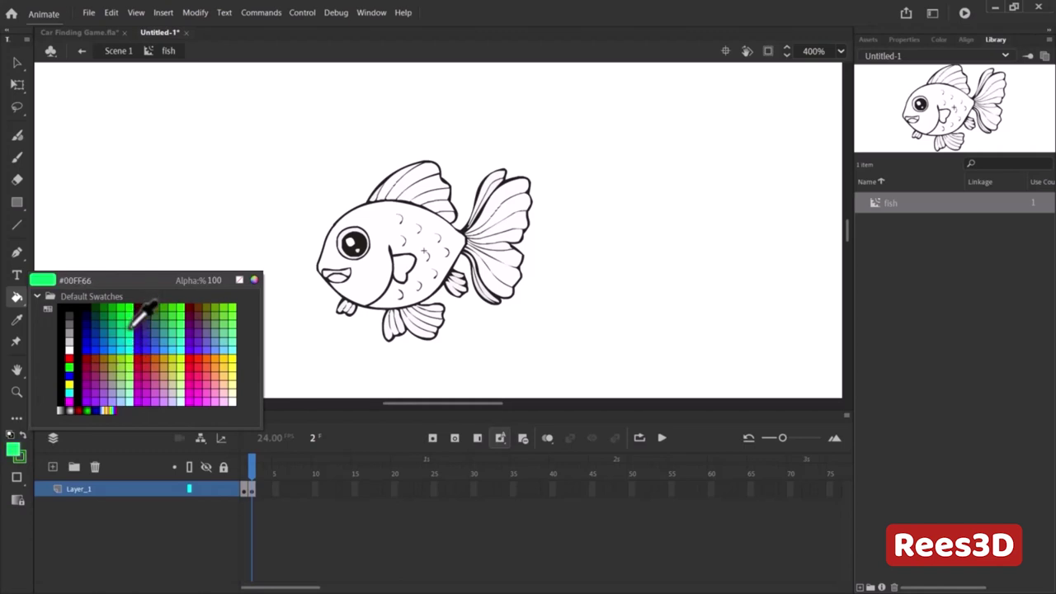
{"action": "left_click", "coordinate": [129, 340]}
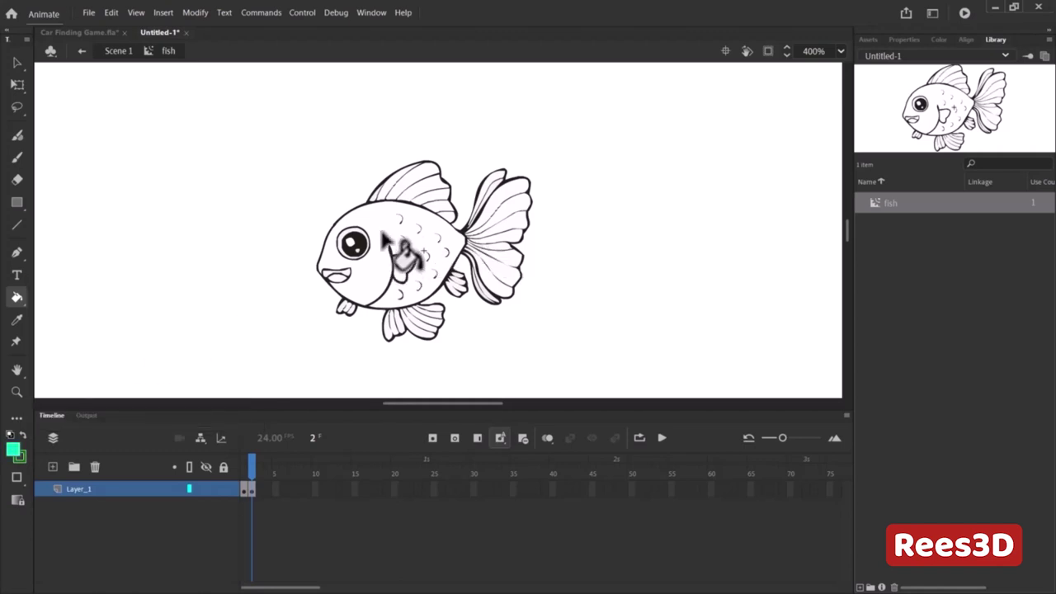
{"action": "left_click", "coordinate": [396, 248]}
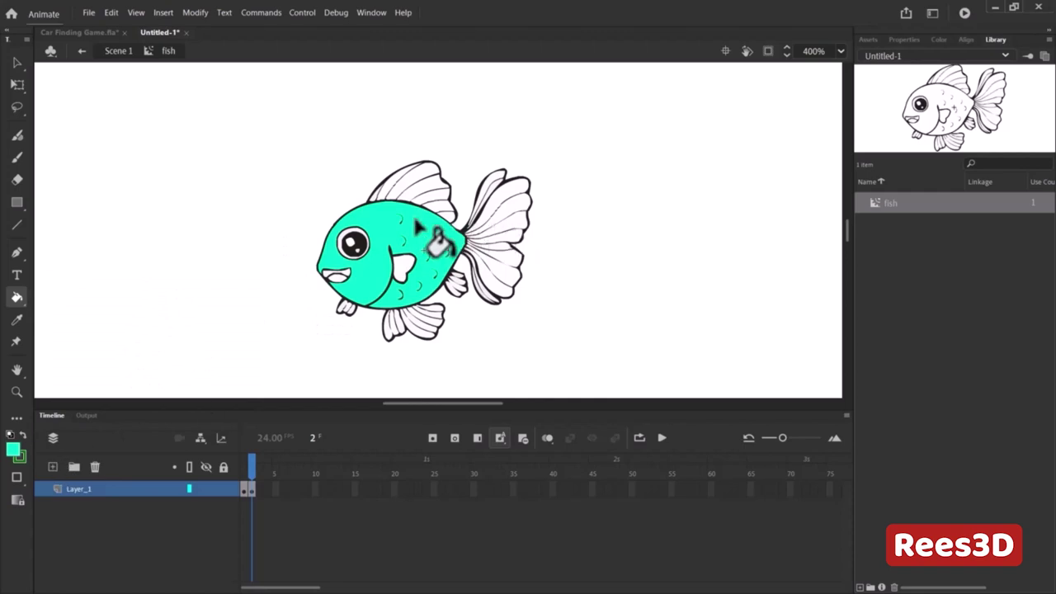
- Fill the top and bottom fin stripes with blue
{"action": "left_click", "coordinate": [17, 446]}
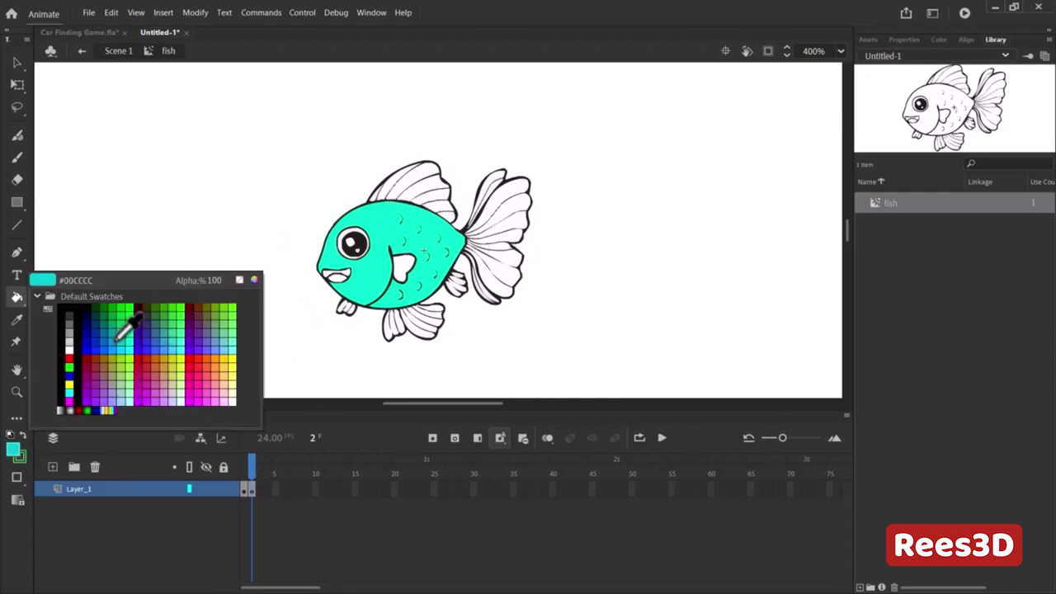
{"action": "left_click", "coordinate": [171, 340]}
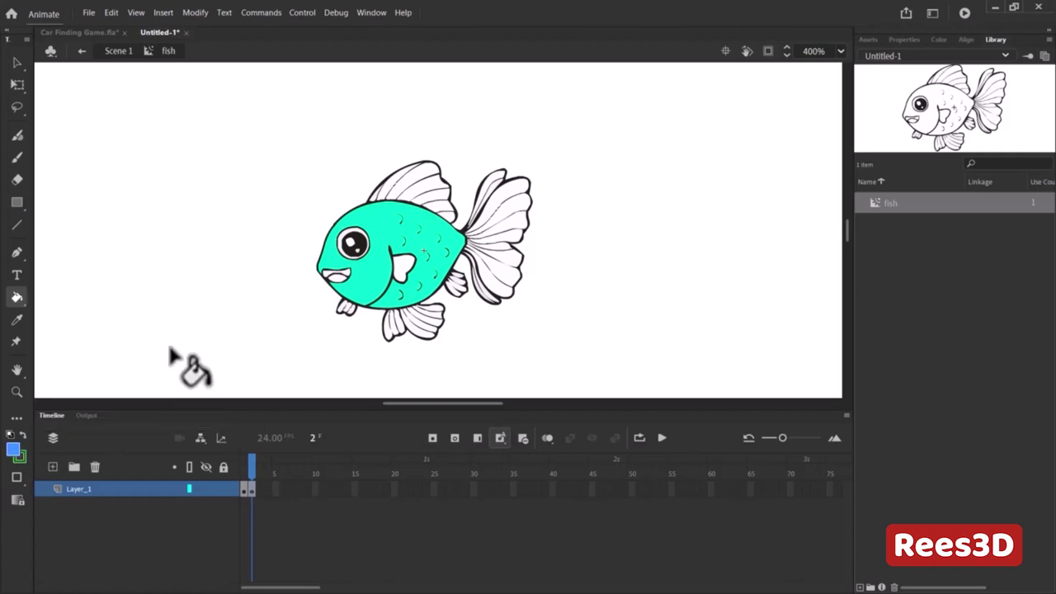
{"action": "left_click", "coordinate": [388, 188]}
{"action": "left_click", "coordinate": [419, 183]}
{"action": "left_click", "coordinate": [443, 202]}
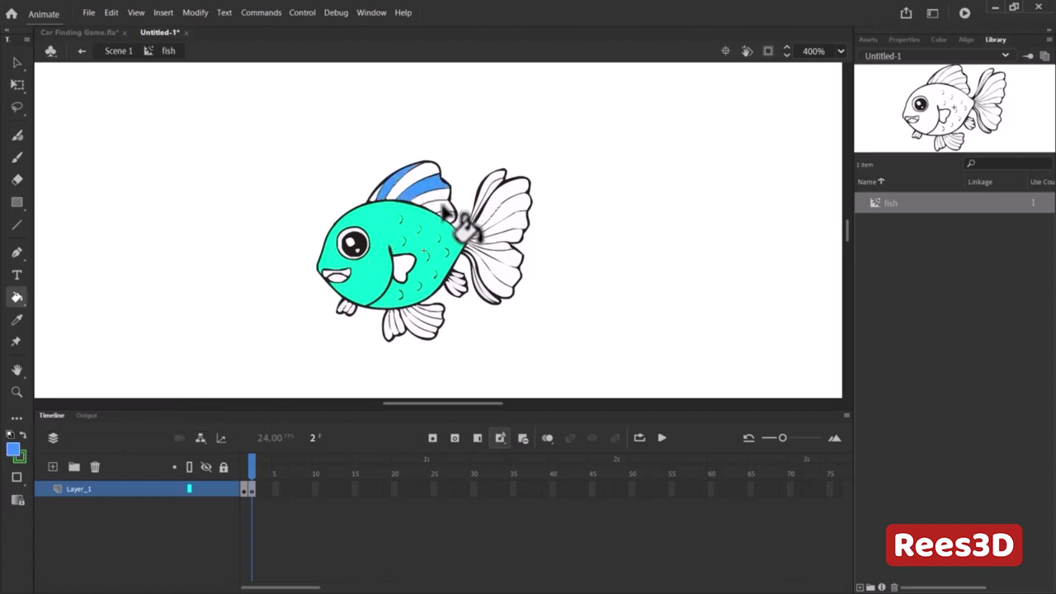
{"action": "left_click", "coordinate": [407, 330]}
{"action": "left_click", "coordinate": [391, 334]}
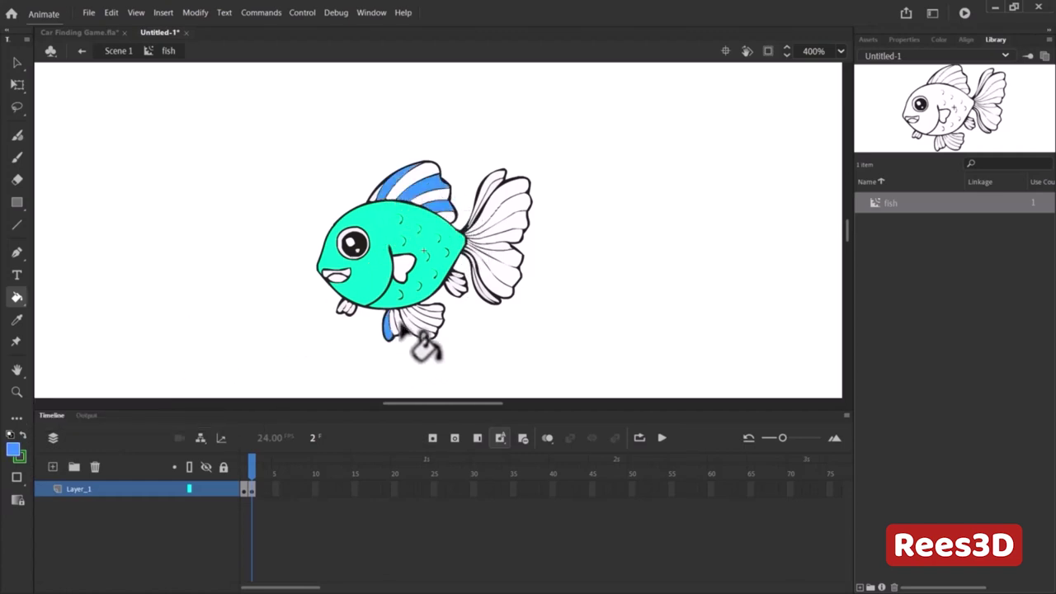
{"action": "left_click", "coordinate": [423, 329]}
{"action": "left_click", "coordinate": [438, 326]}
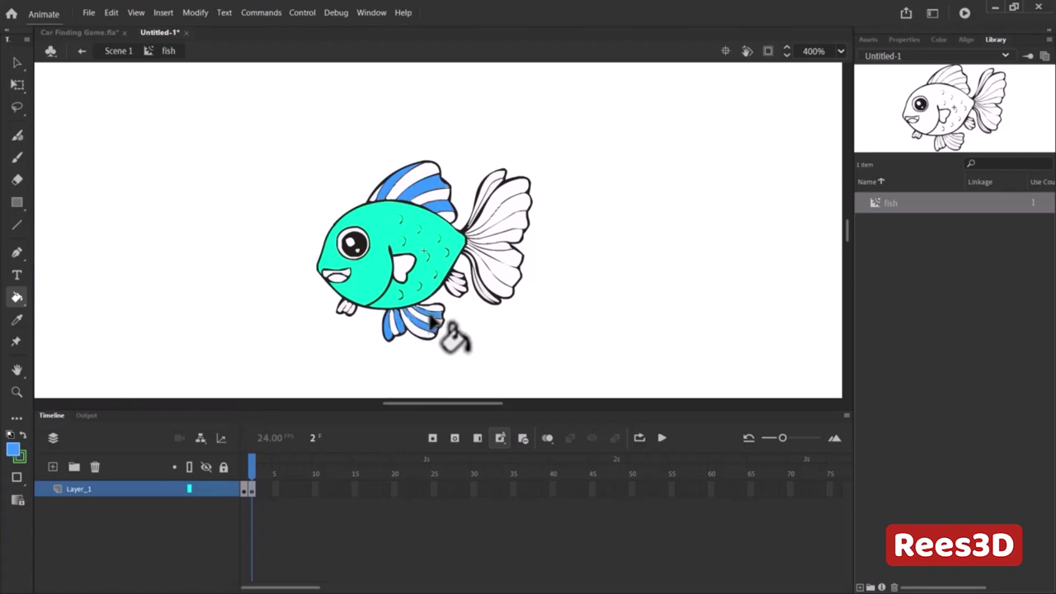
- Fill the upper and lower tail fin segments with blue
{"action": "left_click", "coordinate": [502, 275]}
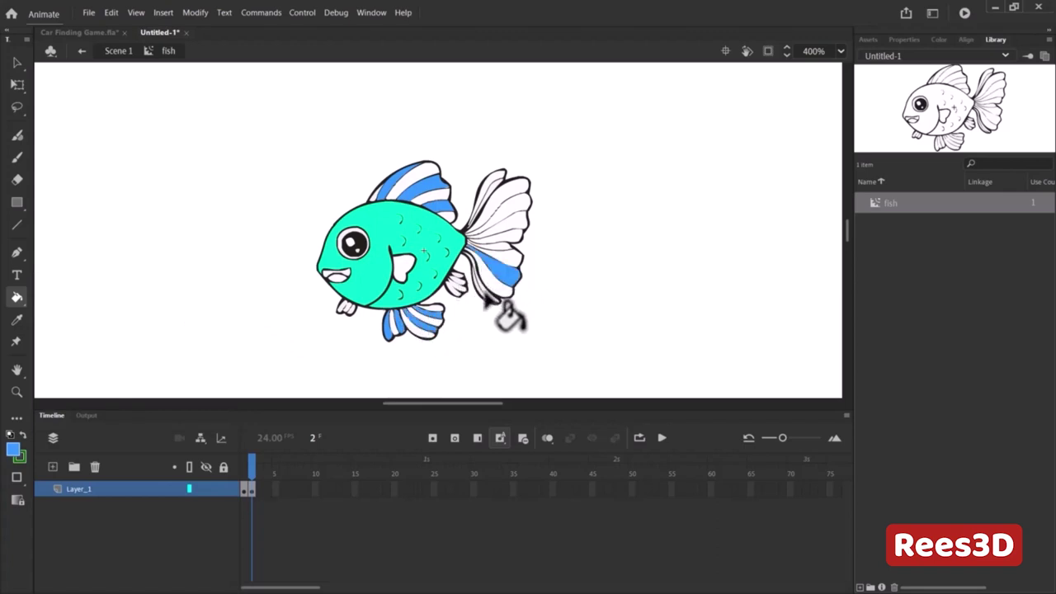
{"action": "left_click", "coordinate": [487, 293]}
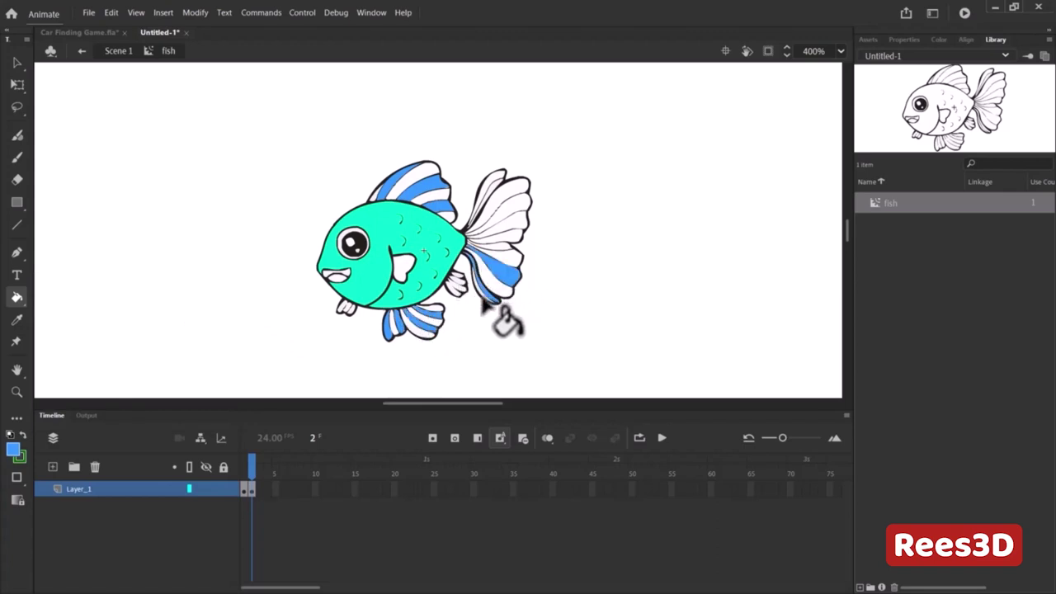
{"action": "left_click", "coordinate": [501, 259]}
{"action": "left_click", "coordinate": [513, 252]}
{"action": "left_click", "coordinate": [512, 229]}
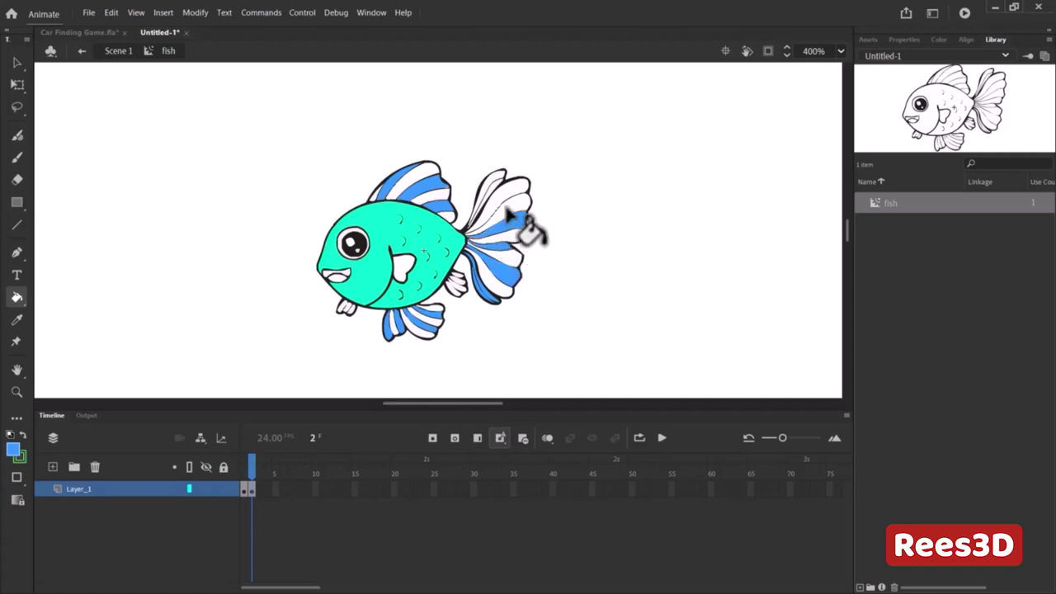
{"action": "left_click", "coordinate": [495, 198]}
{"action": "left_click", "coordinate": [491, 191]}
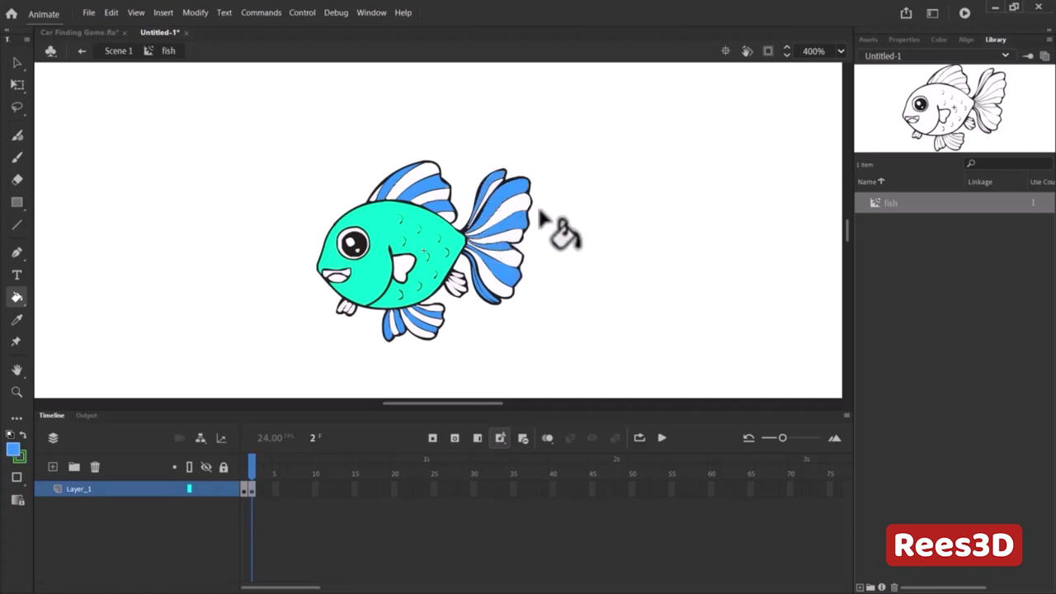
- Fill the tail's white stripes yellow, undoing an accidental outline fill
{"action": "left_click", "coordinate": [13, 447]}
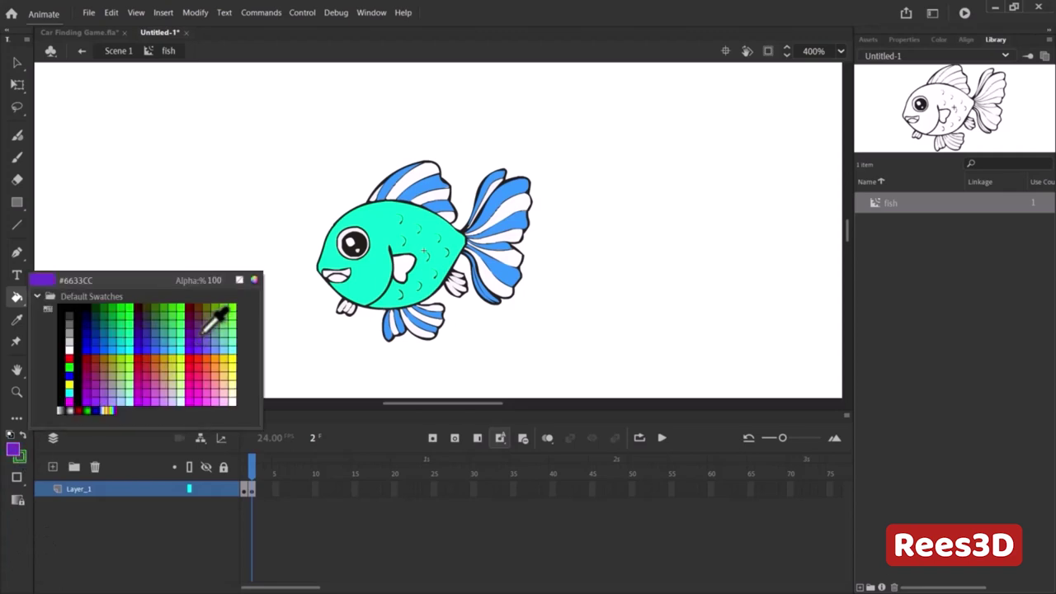
{"action": "left_click", "coordinate": [237, 366]}
{"action": "left_click", "coordinate": [509, 282]}
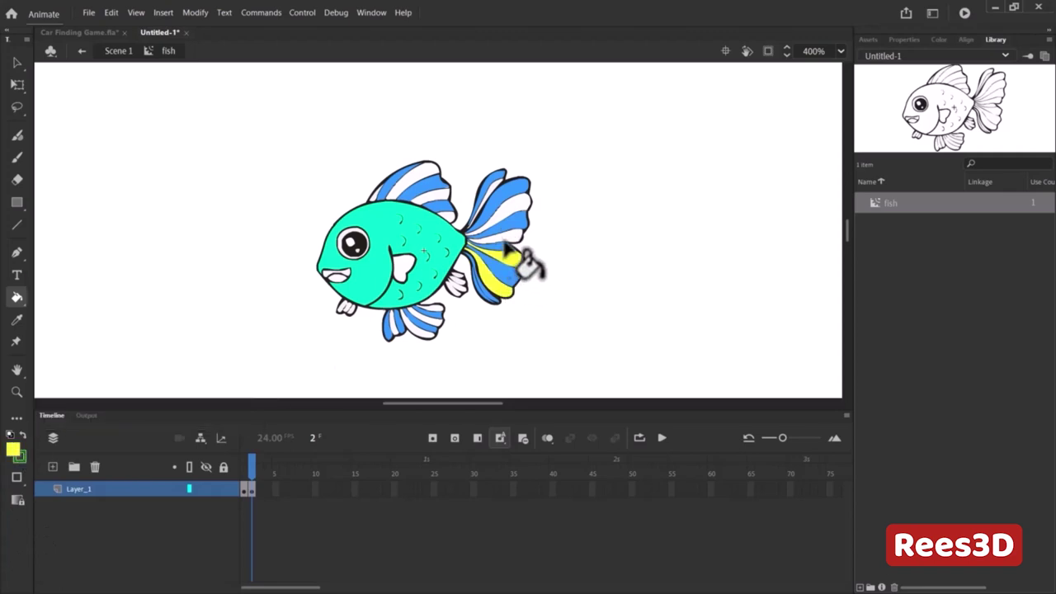
{"action": "left_click", "coordinate": [513, 238]}
{"action": "left_click", "coordinate": [513, 213]}
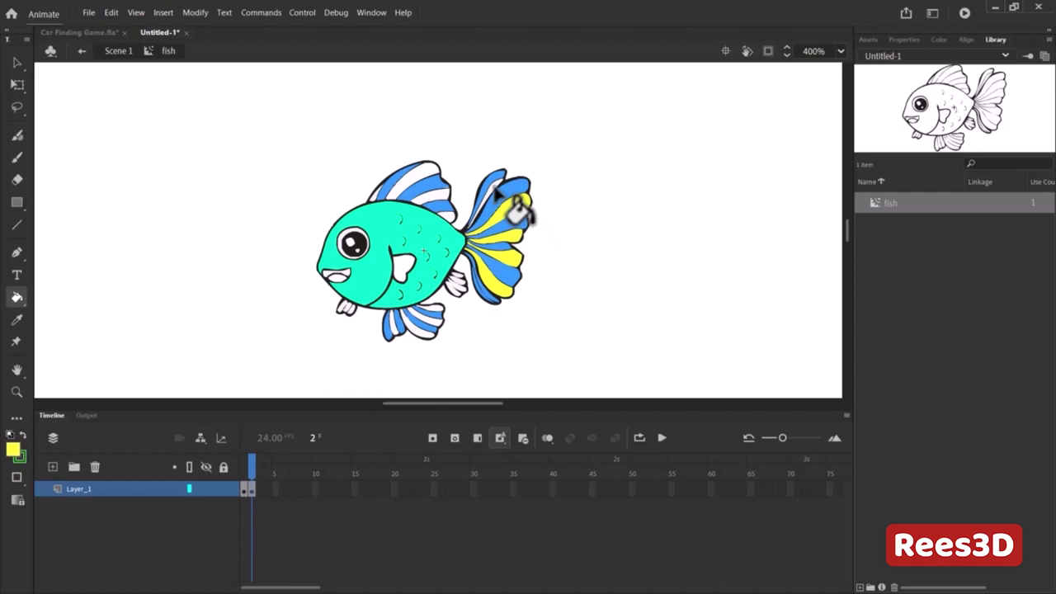
{"action": "left_click", "coordinate": [514, 211]}
{"action": "key", "text": "ctrl+z"}
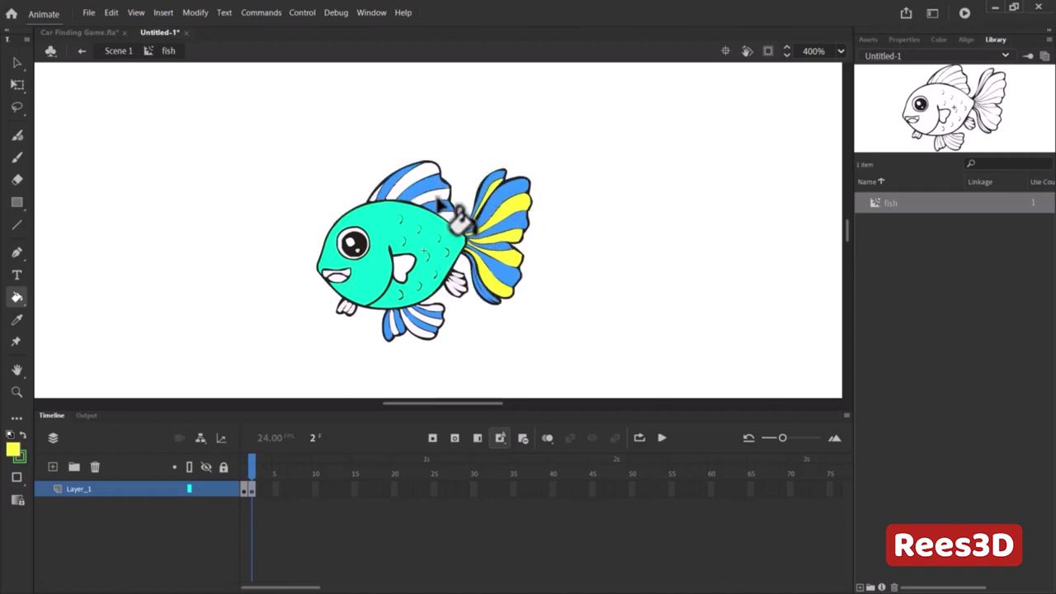
- Fill the top and lower fin stripes and the small side fins yellow, undoing outline mistakes
{"action": "left_click", "coordinate": [400, 179]}
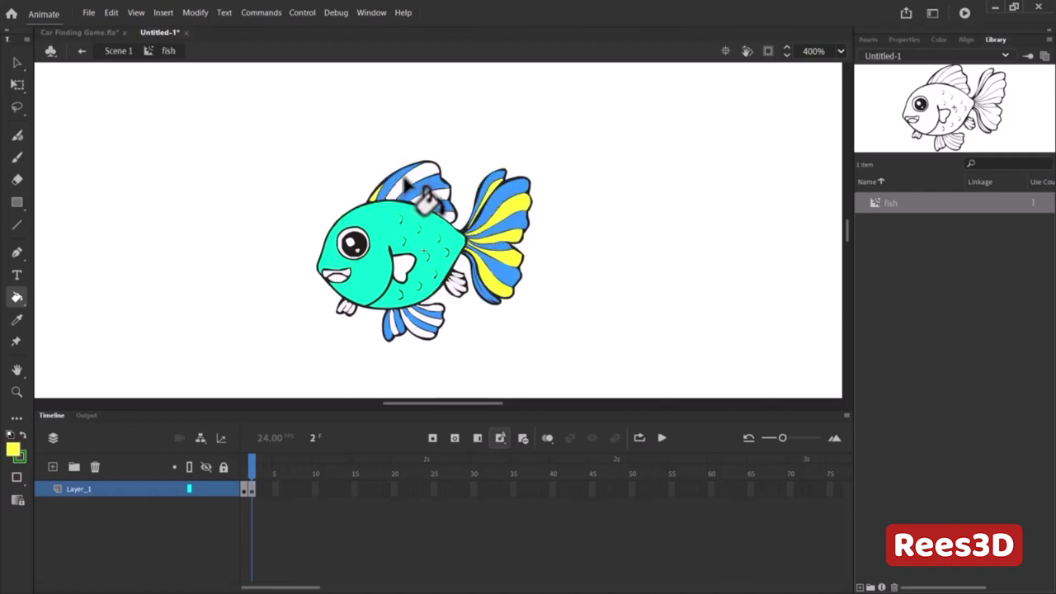
{"action": "left_click", "coordinate": [430, 183]}
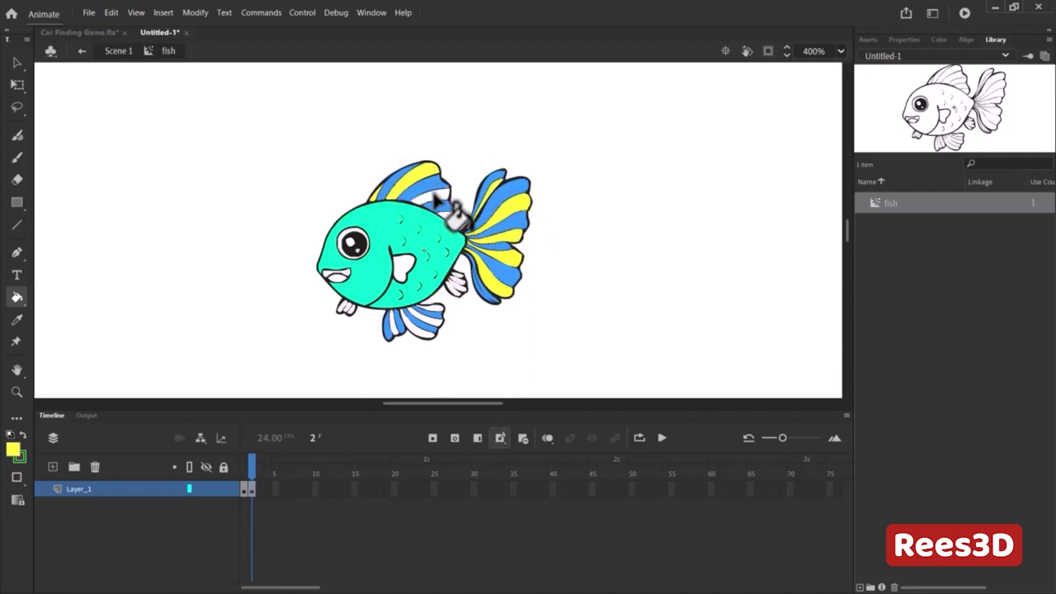
{"action": "left_click", "coordinate": [471, 293]}
{"action": "key", "text": "ctrl+z"}
{"action": "left_click", "coordinate": [437, 307]}
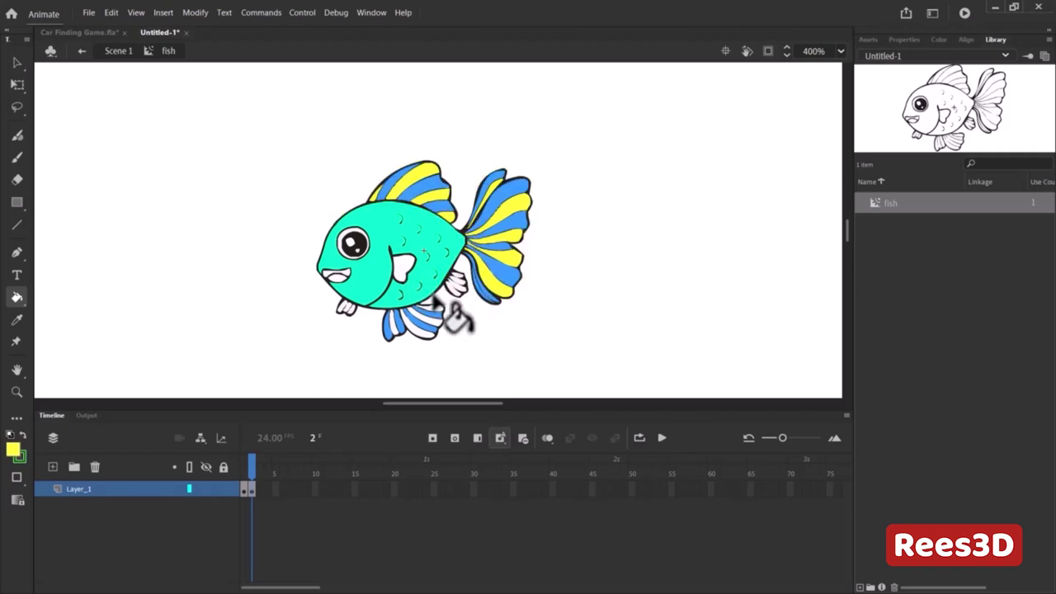
{"action": "left_click", "coordinate": [434, 321]}
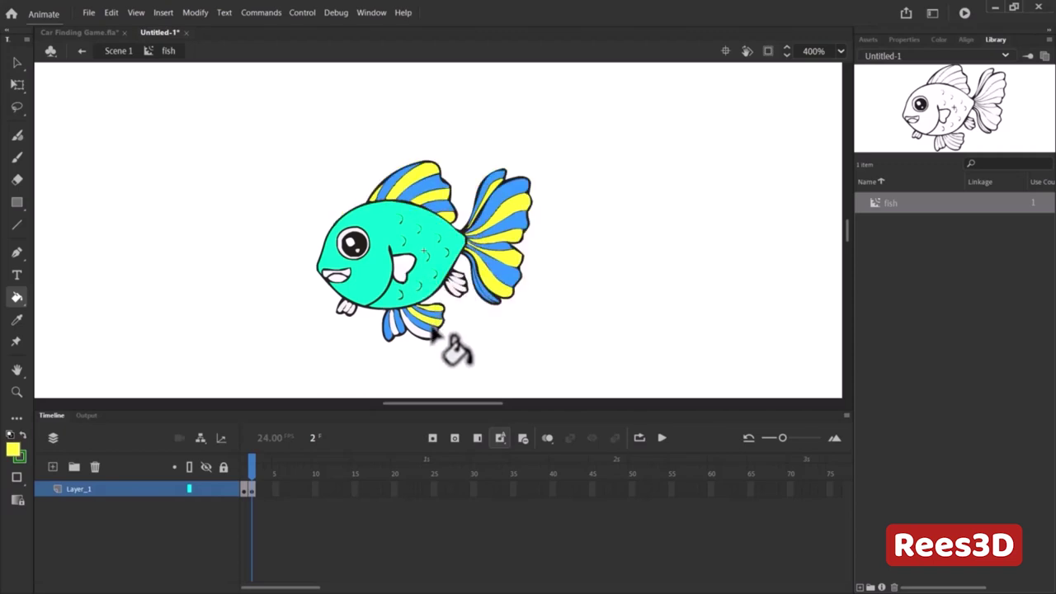
{"action": "left_click", "coordinate": [457, 287]}
{"action": "key", "text": "ctrl+z"}
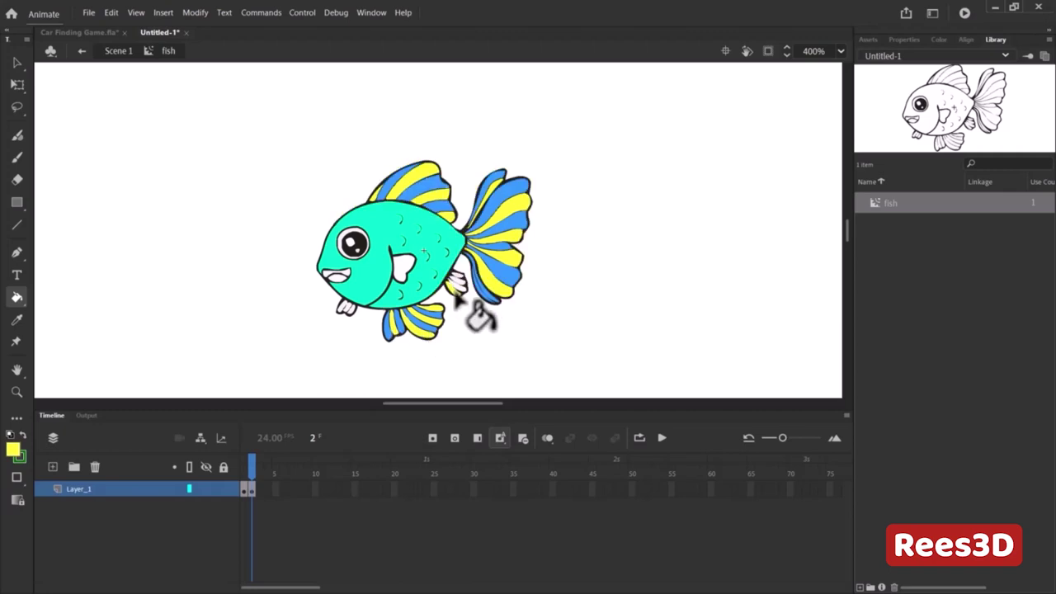
{"action": "left_click", "coordinate": [455, 290]}
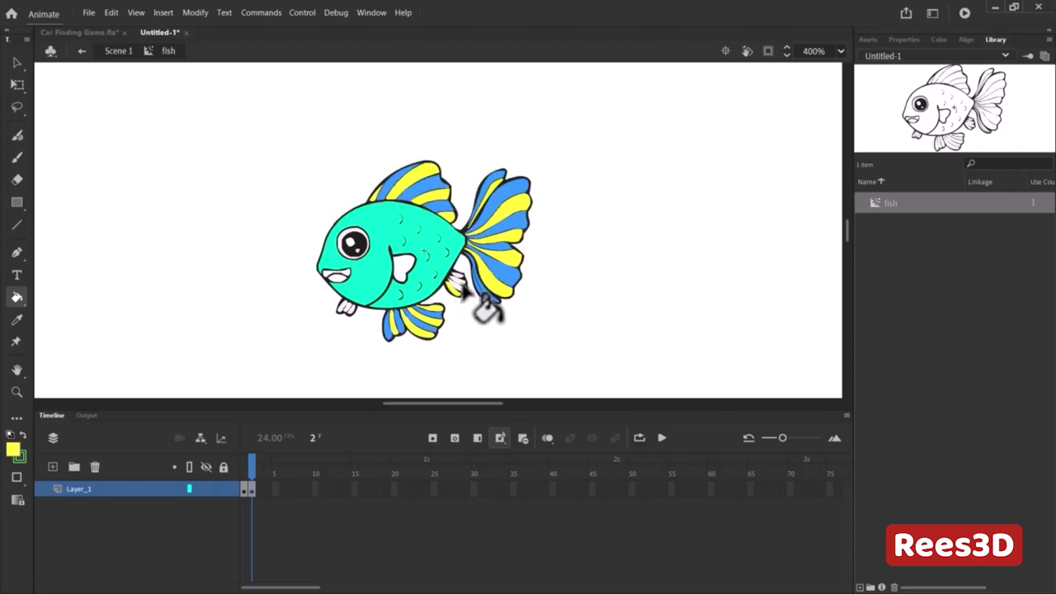
{"action": "left_click", "coordinate": [348, 308]}
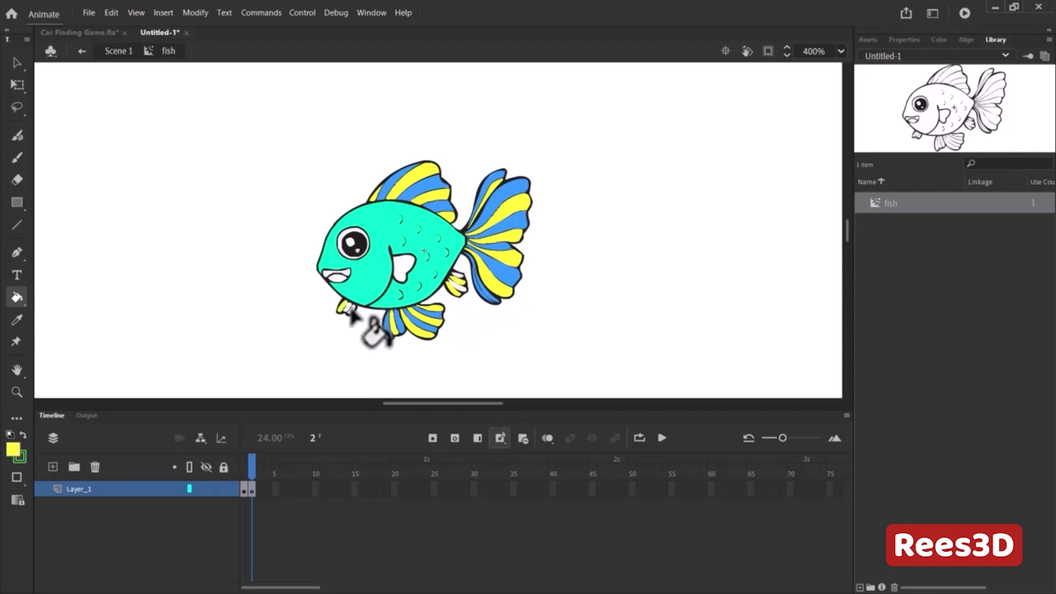
- Colour the small fin by the tail and the pectoral fin with the fins' blue
{"action": "left_click", "coordinate": [439, 303]}
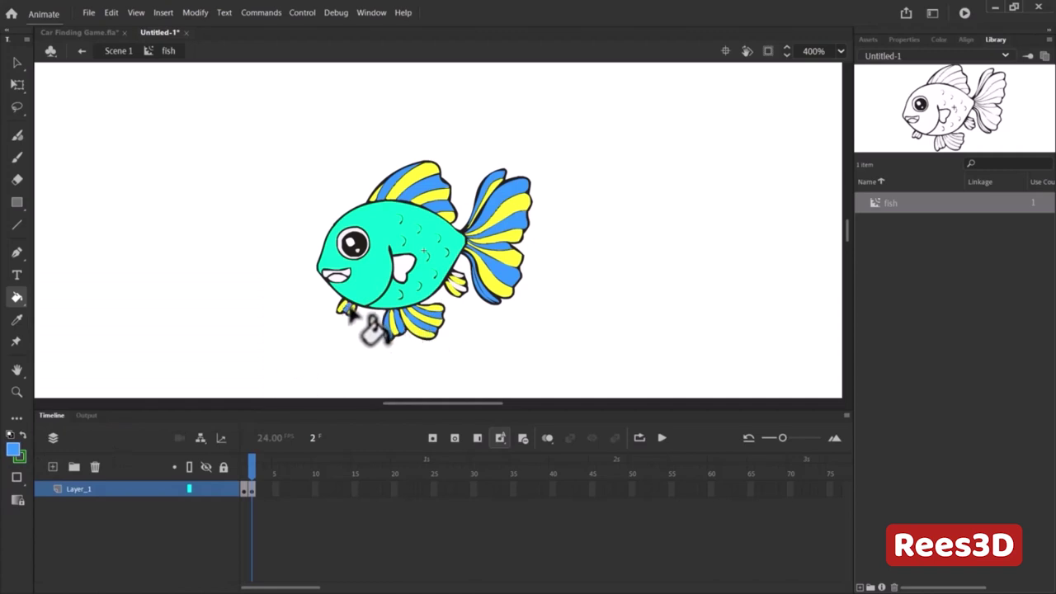
{"action": "left_click", "coordinate": [466, 285]}
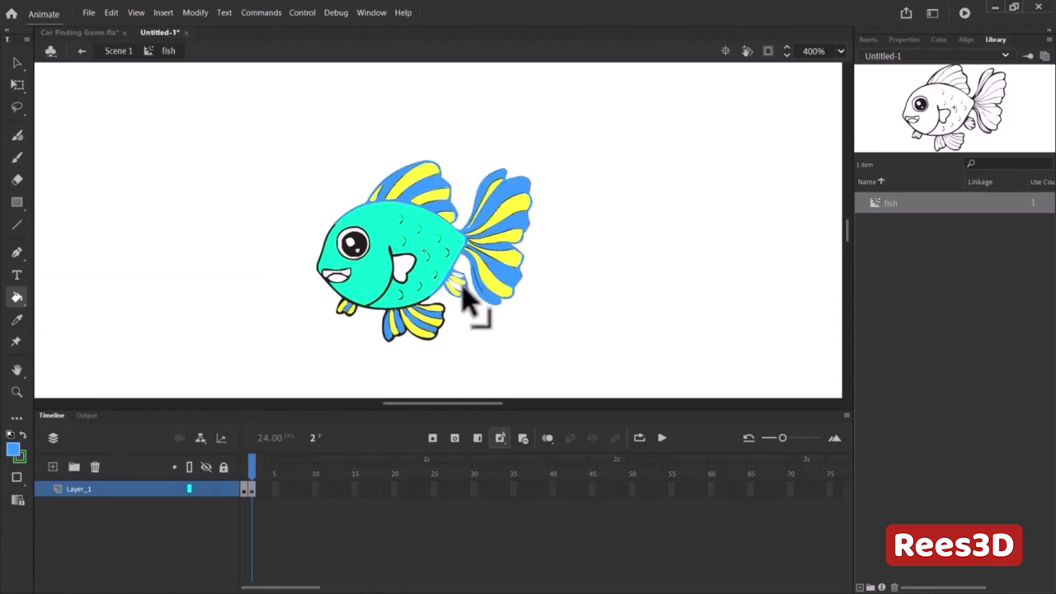
{"action": "left_click", "coordinate": [464, 288]}
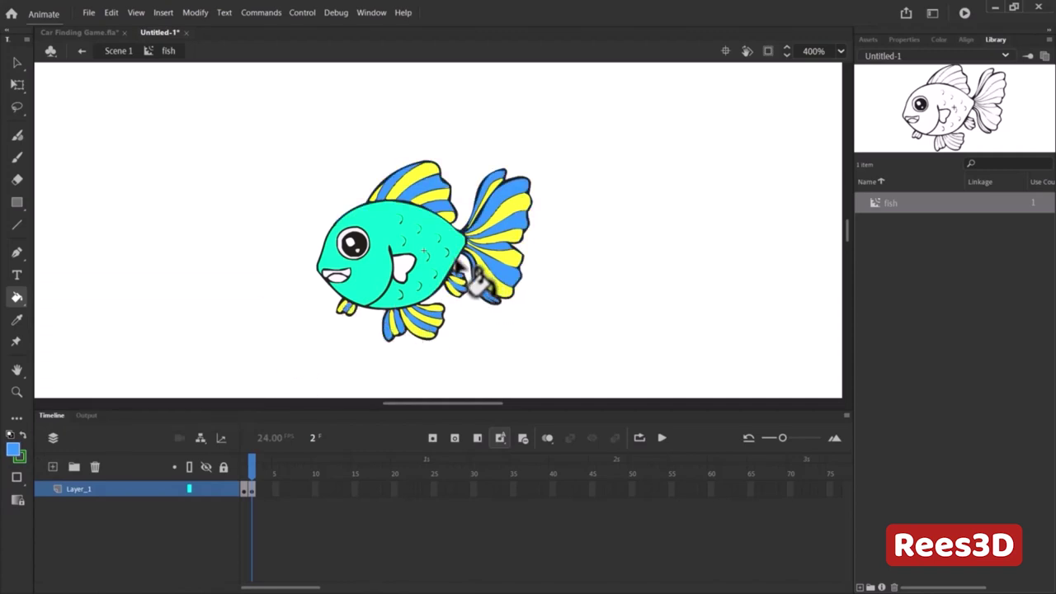
{"action": "left_click", "coordinate": [414, 278]}
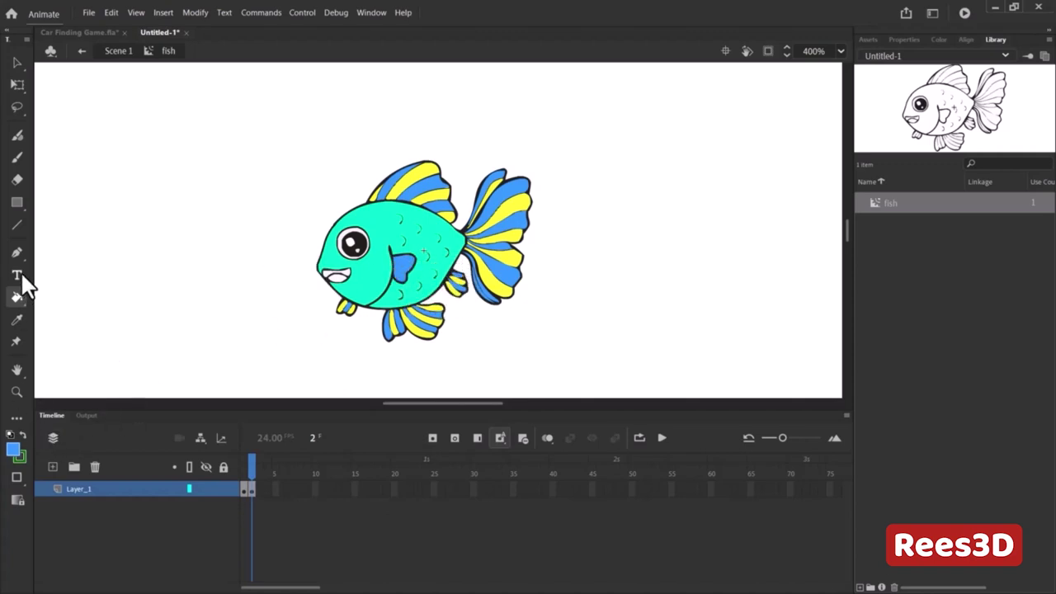
- Refill the fish body cyan, then change it to light blue
{"action": "left_click", "coordinate": [12, 446]}
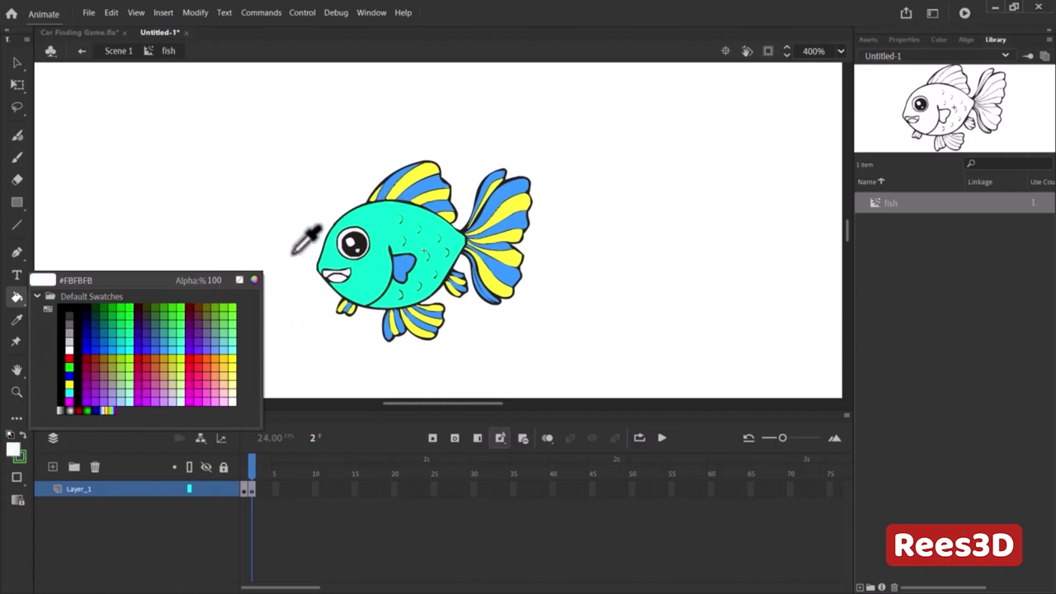
{"action": "left_click", "coordinate": [192, 337]}
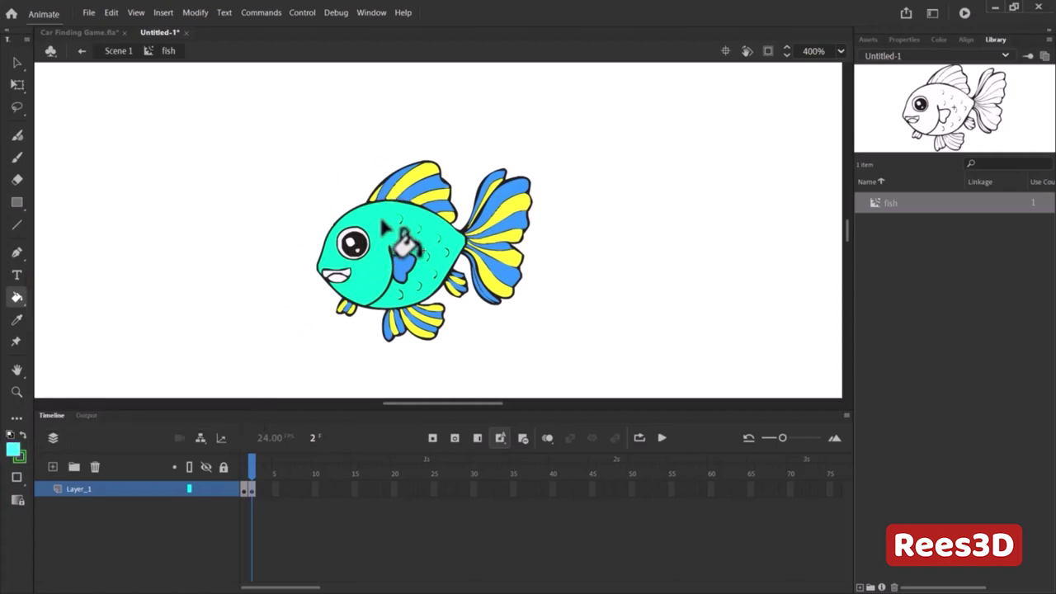
{"action": "left_click", "coordinate": [394, 256]}
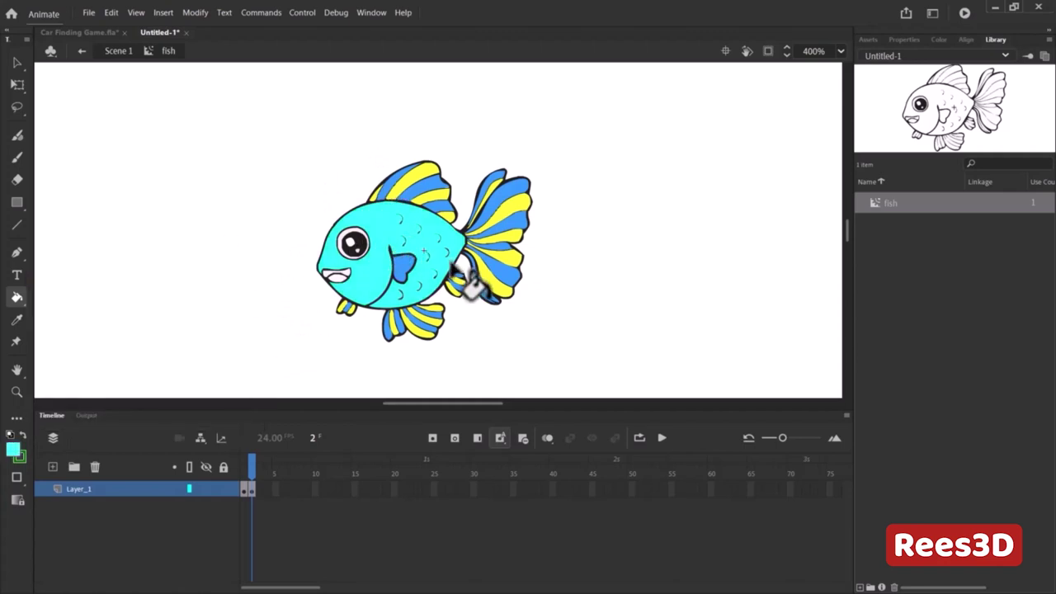
{"action": "left_click", "coordinate": [13, 449]}
{"action": "left_click", "coordinate": [171, 352]}
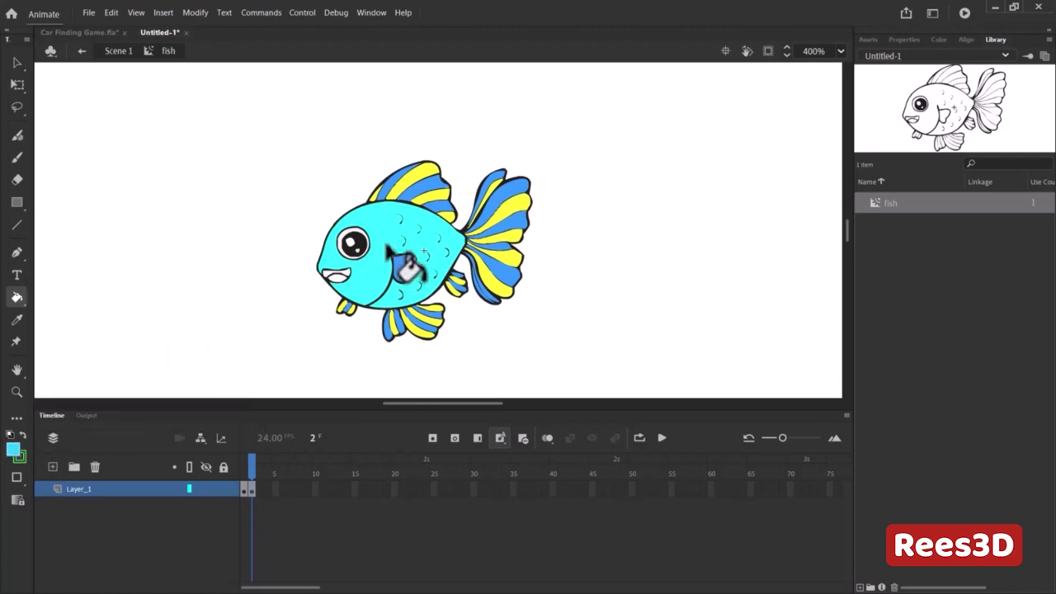
{"action": "left_click", "coordinate": [387, 248]}
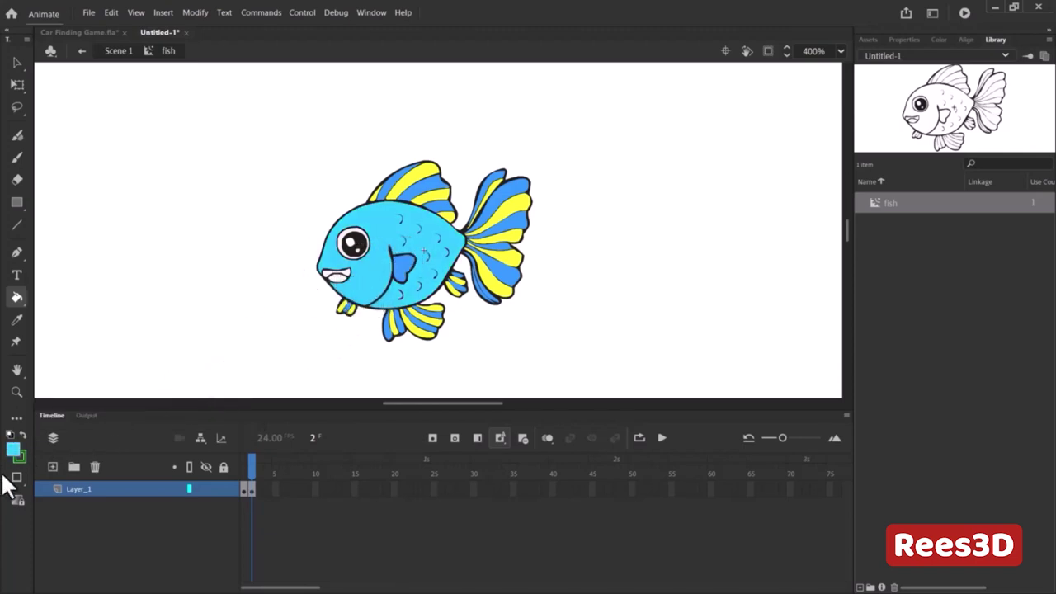
- Fill the fish's mouth pink and its iris green
{"action": "left_click", "coordinate": [14, 448]}
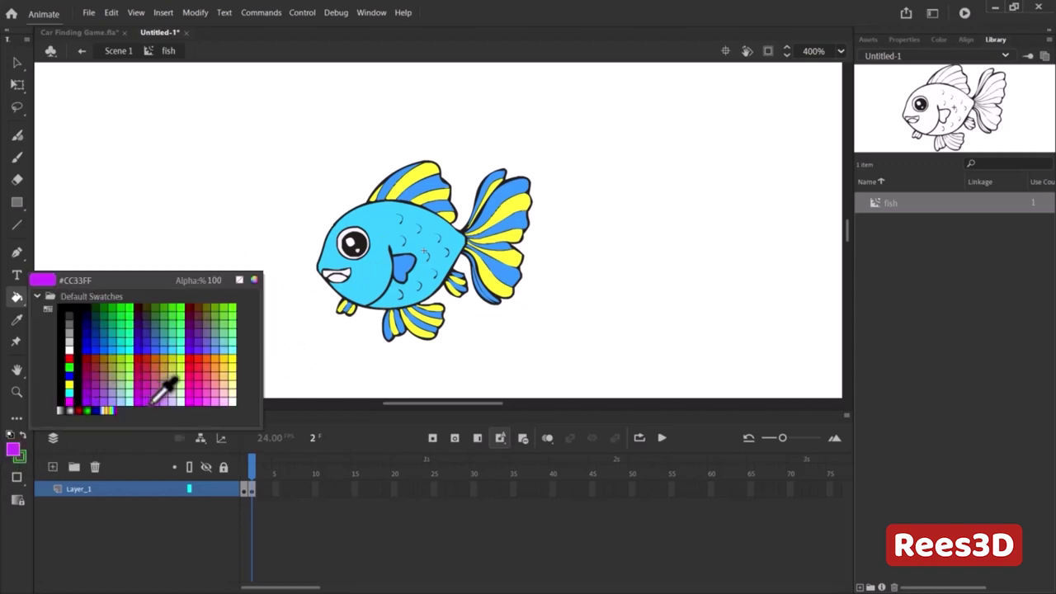
{"action": "left_click", "coordinate": [146, 382]}
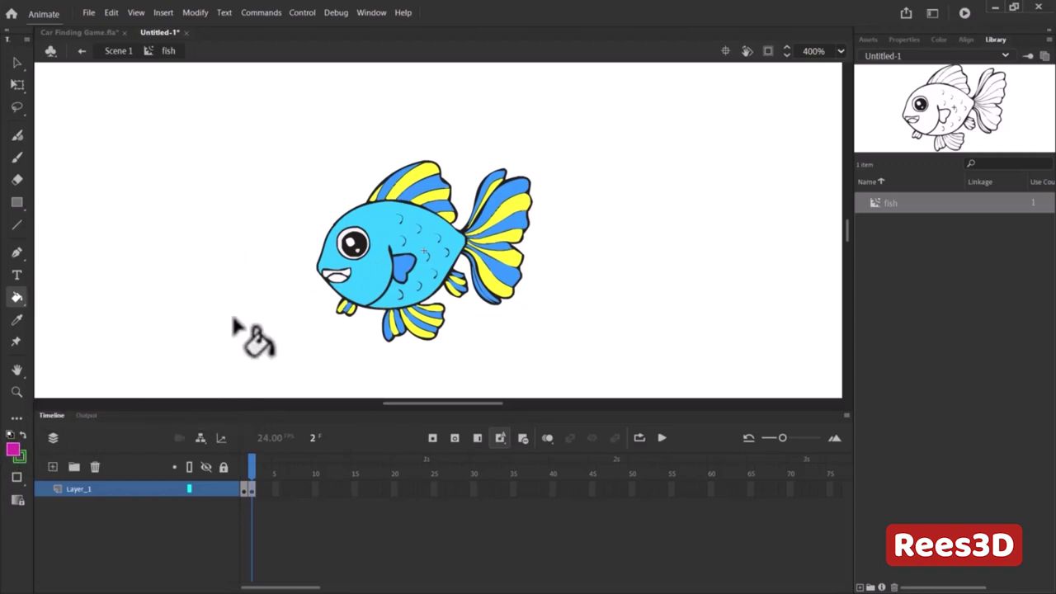
{"action": "left_click", "coordinate": [332, 277]}
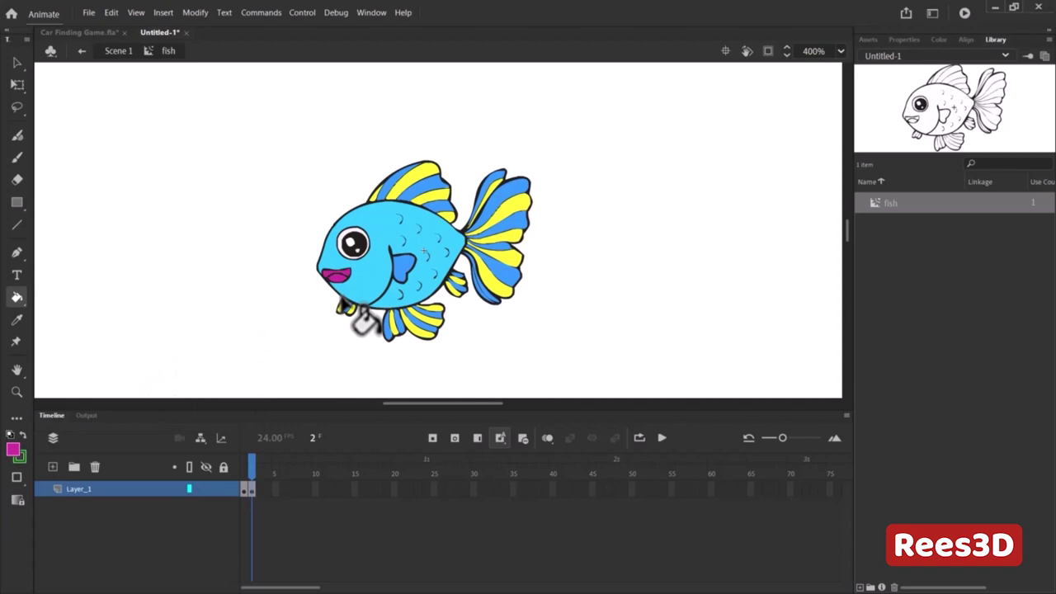
{"action": "left_click", "coordinate": [13, 450]}
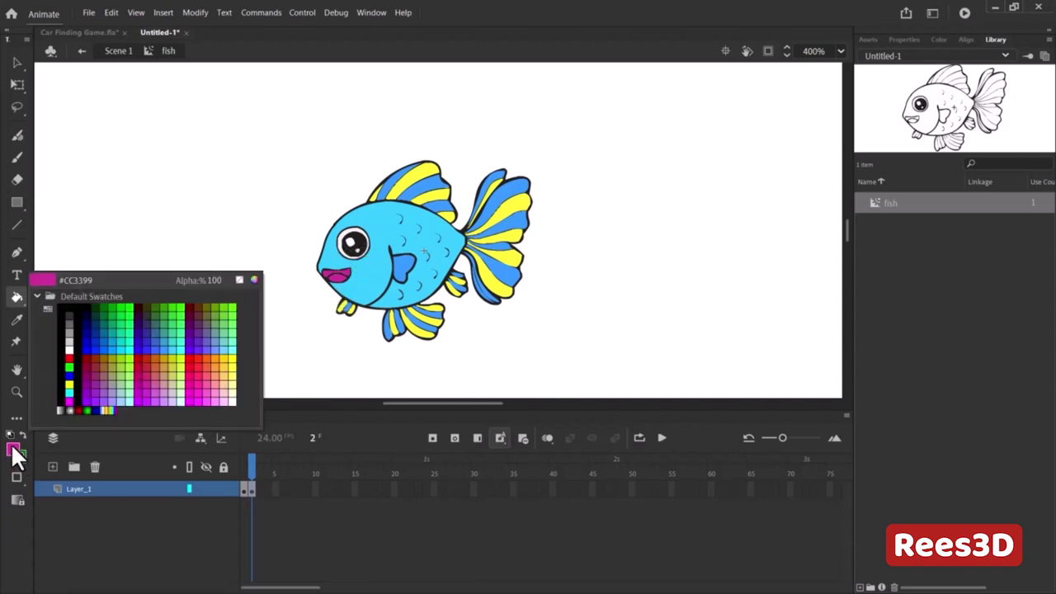
{"action": "left_click", "coordinate": [133, 373]}
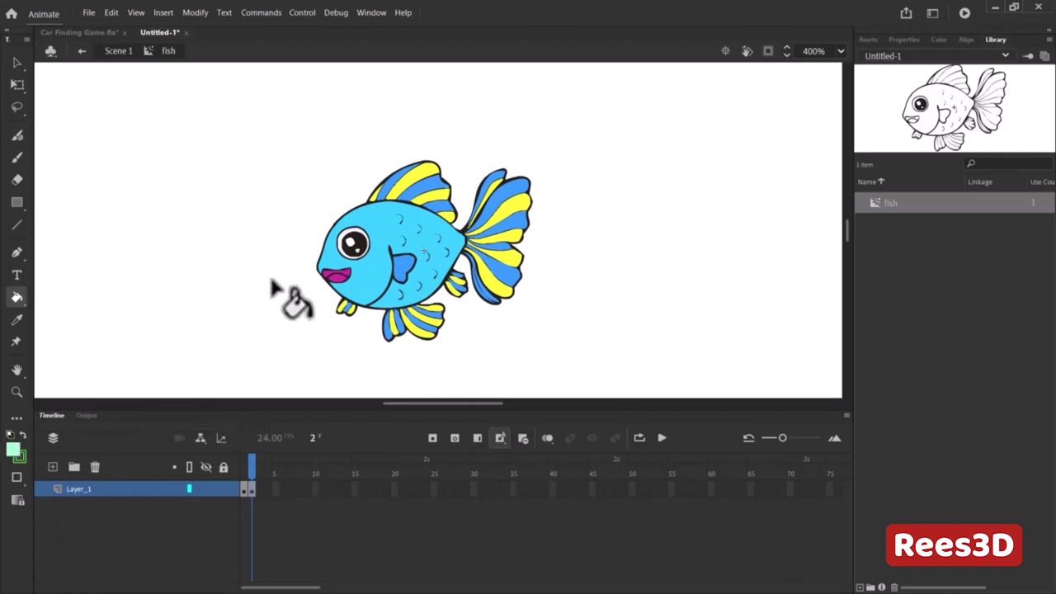
{"action": "left_click", "coordinate": [349, 243]}
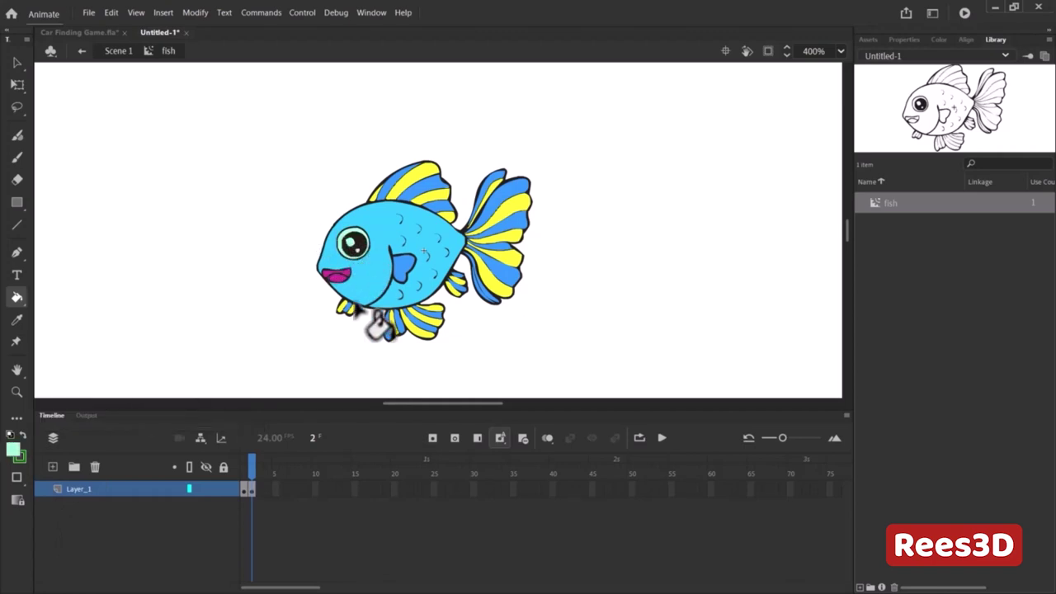
{"action": "left_click", "coordinate": [14, 446]}
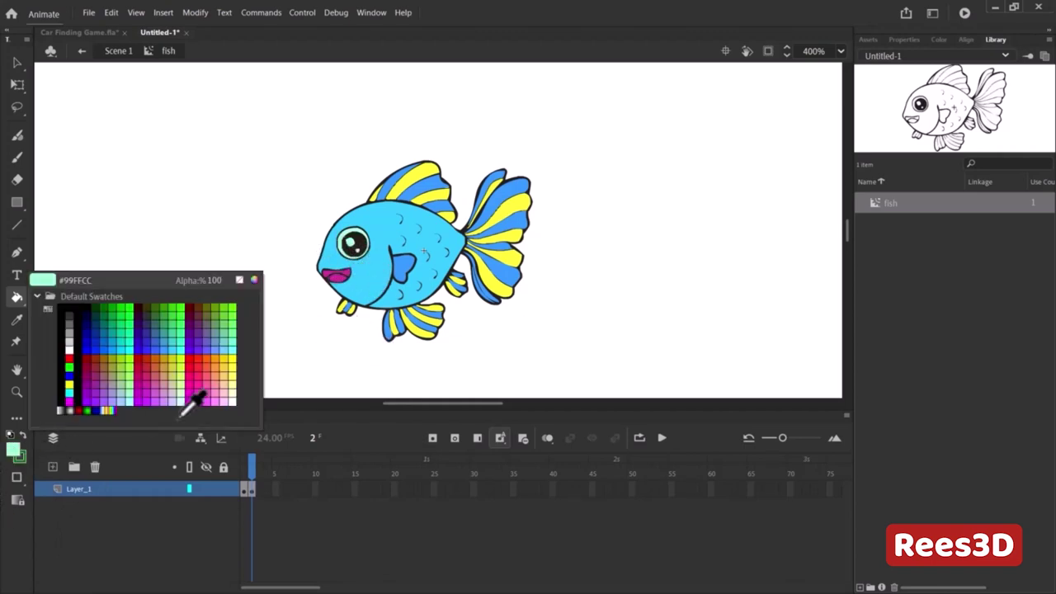
{"action": "left_click", "coordinate": [124, 297]}
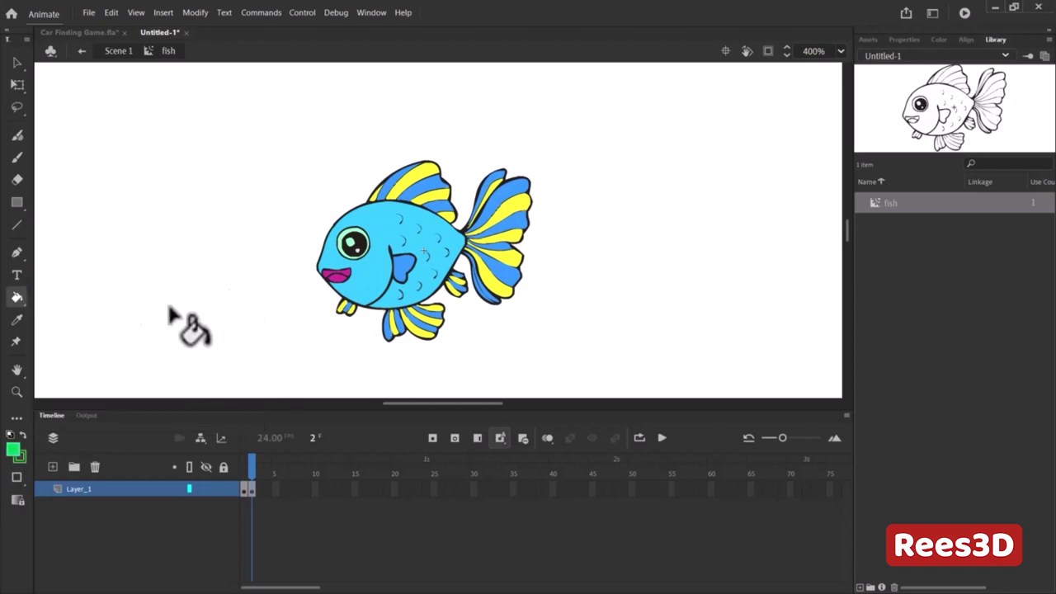
{"action": "left_click", "coordinate": [353, 244]}
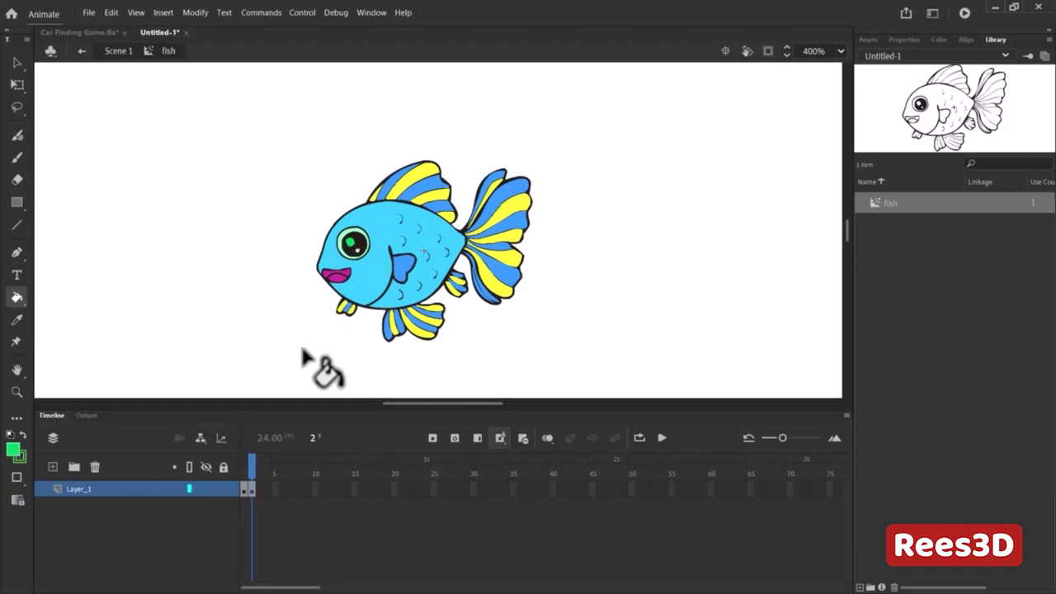
{"action": "key", "text": "ctrl+minus"}
{"action": "key", "text": "ctrl+minus"}
{"action": "key", "text": "ctrl+equal"}
{"action": "key", "text": "ctrl+equal"}
- Add Layer_2 in the fish symbol with a stop(); action on frame 1
{"action": "left_click_drag", "start_coordinate": [250, 471], "coordinate": [219, 475]}
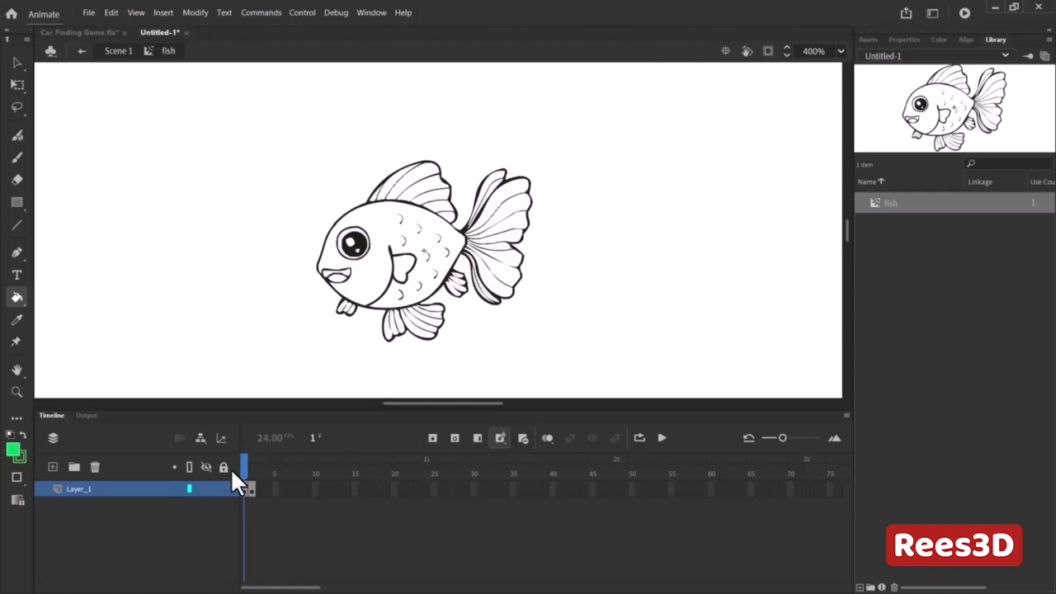
{"action": "mouse_move", "coordinate": [246, 467]}
{"action": "left_mouse_down"}
{"action": "mouse_move", "coordinate": [232, 463]}
{"action": "mouse_move", "coordinate": [253, 464]}
{"action": "left_mouse_up"}
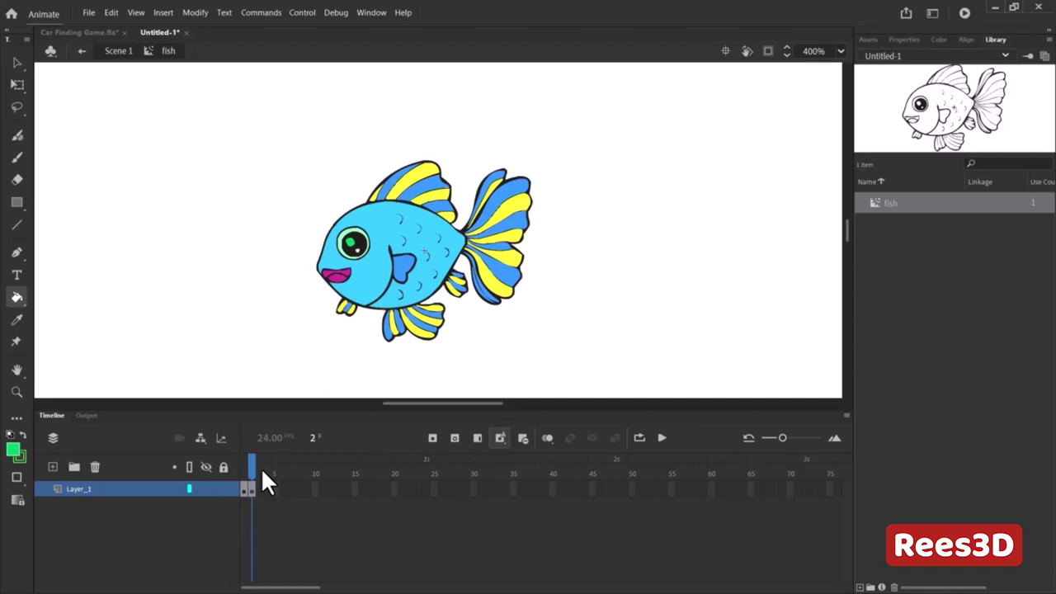
{"action": "left_click", "coordinate": [52, 467]}
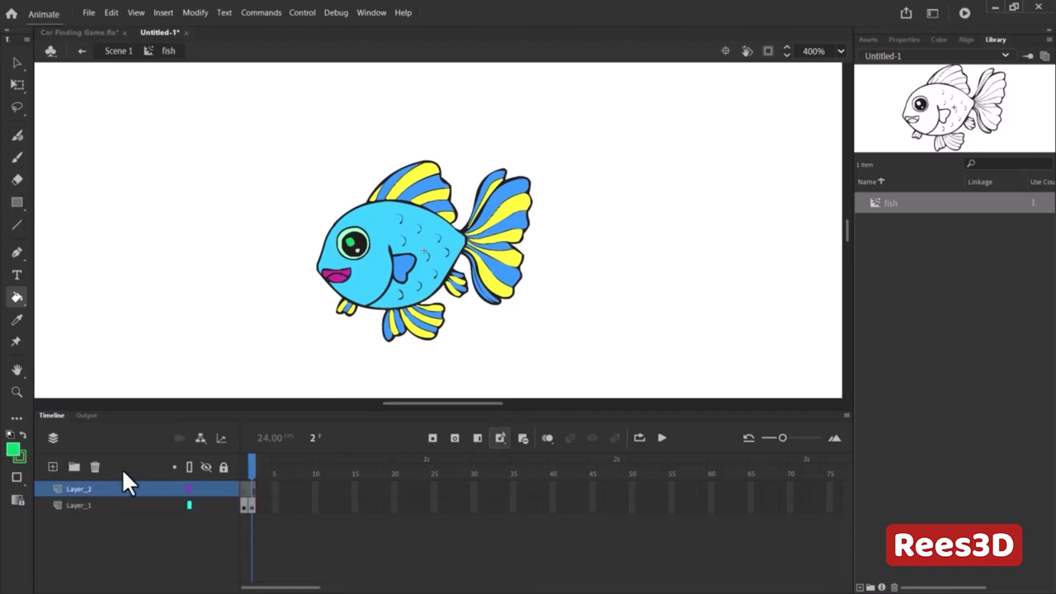
{"action": "right_click", "coordinate": [248, 489]}
{"action": "left_click", "coordinate": [285, 482]}
{"action": "type", "text": "stop"}
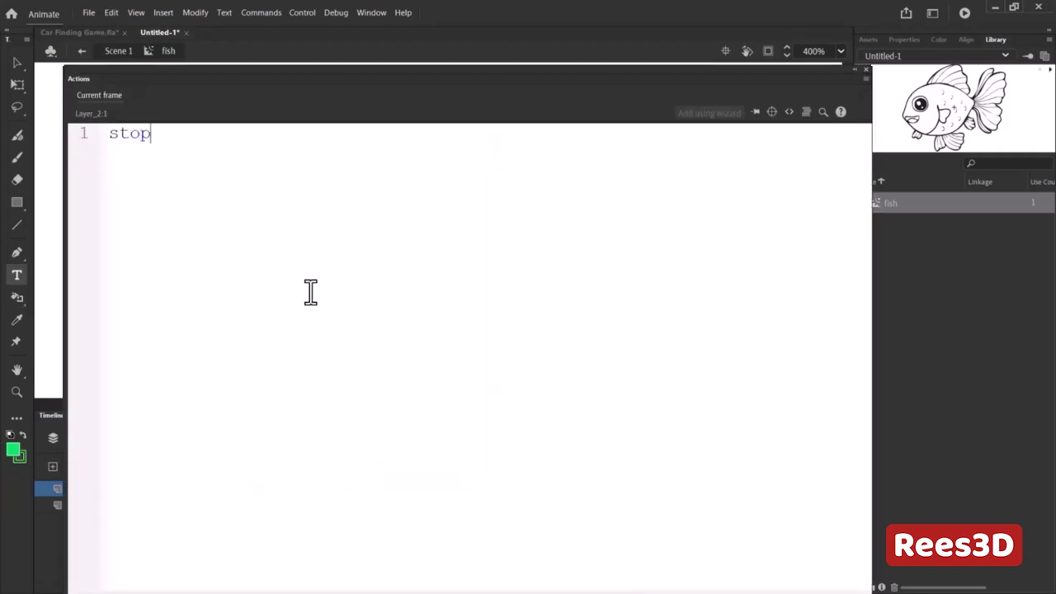
{"action": "type", "text": "();"}
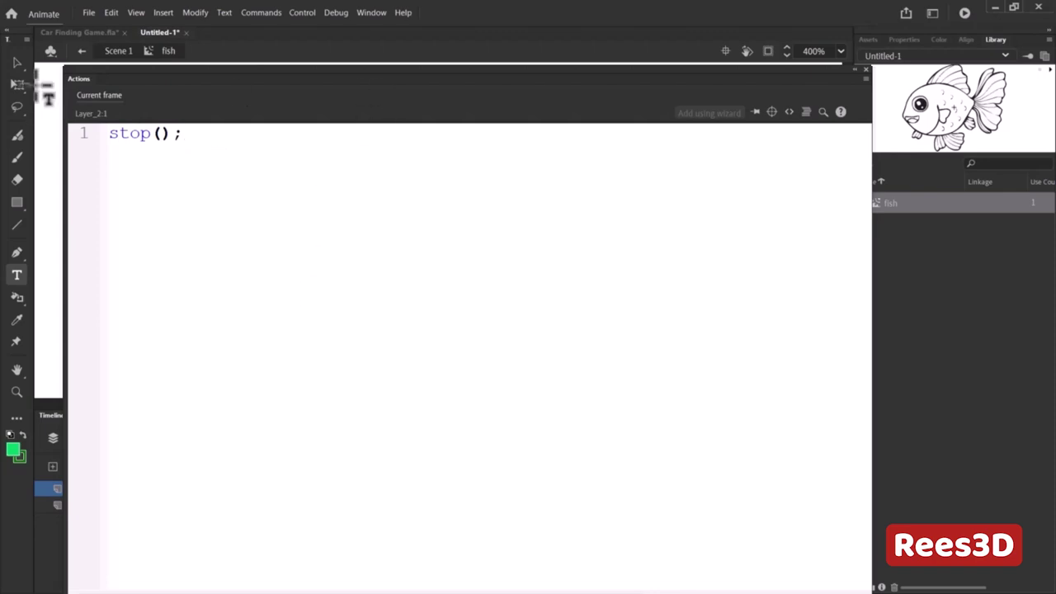
{"action": "key", "text": "F9"}
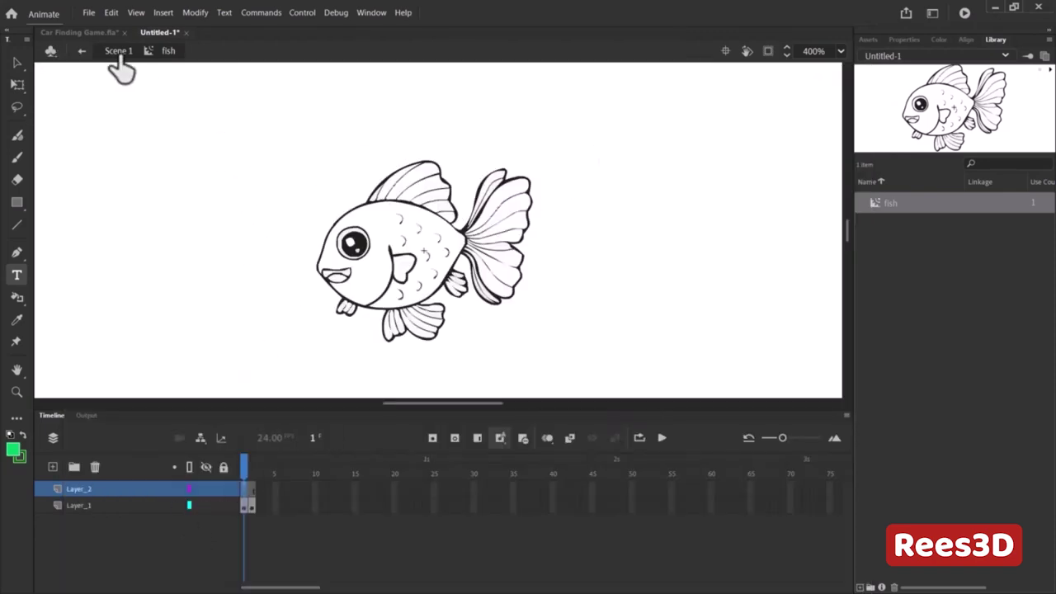
- Return to Scene 1 and zoom the stage out to 100%
{"action": "left_click", "coordinate": [118, 52]}
{"action": "key", "text": "ctrl+minus"}
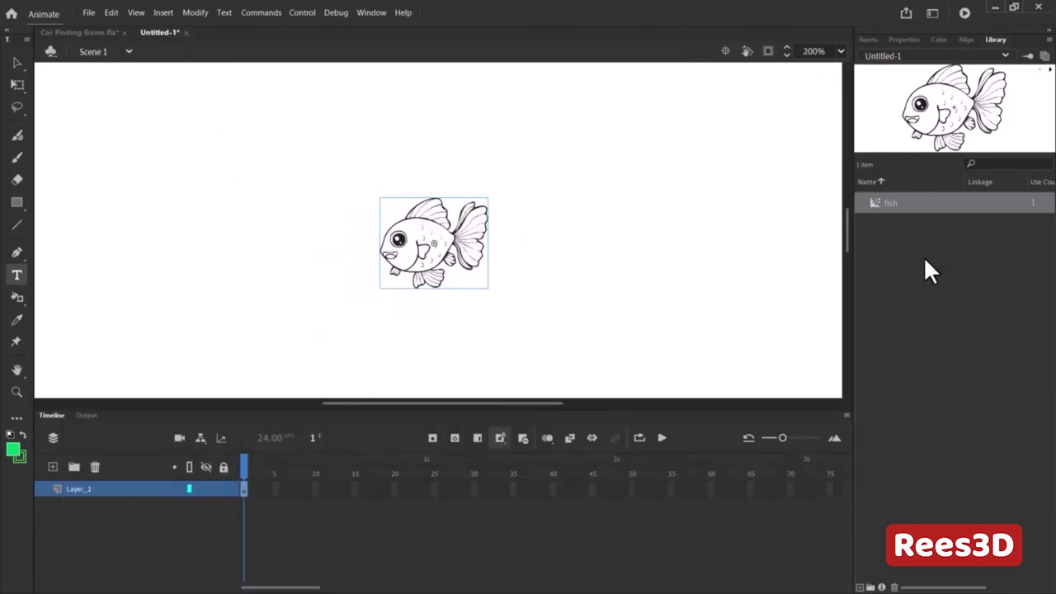
{"action": "key", "text": "ctrl+minus"}
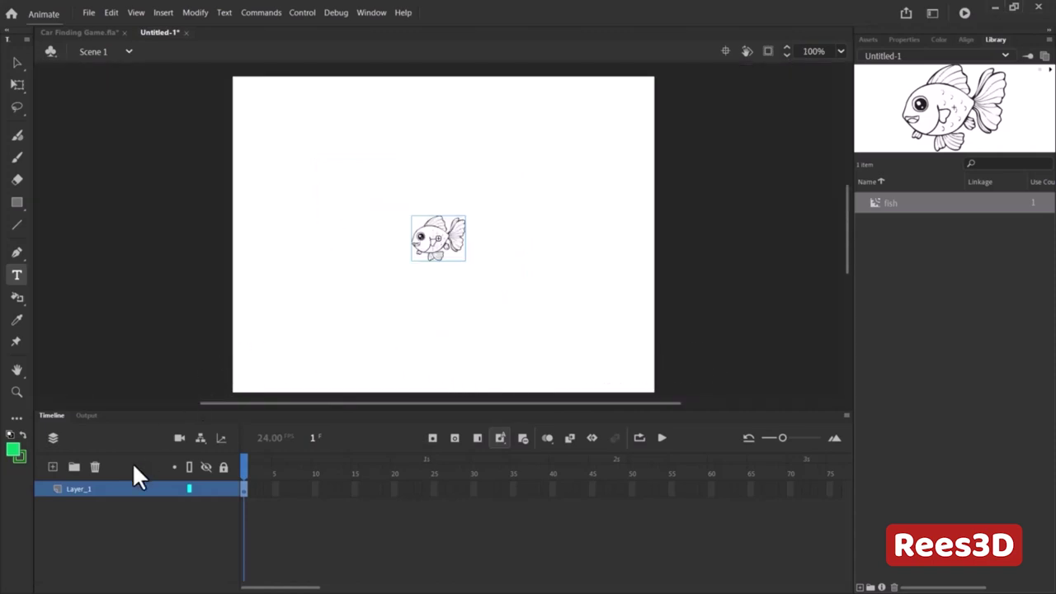
- Lock Layer_1, add a new layer, and import BG.png onto the stage
{"action": "left_click", "coordinate": [224, 488]}
{"action": "left_click", "coordinate": [52, 466]}
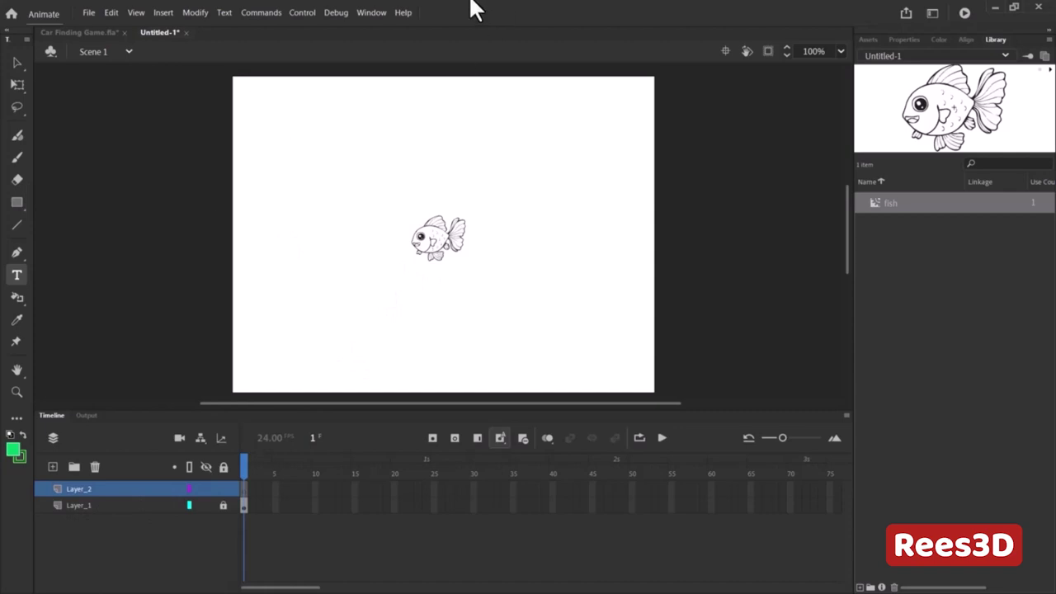
{"action": "left_click", "coordinate": [89, 11]}
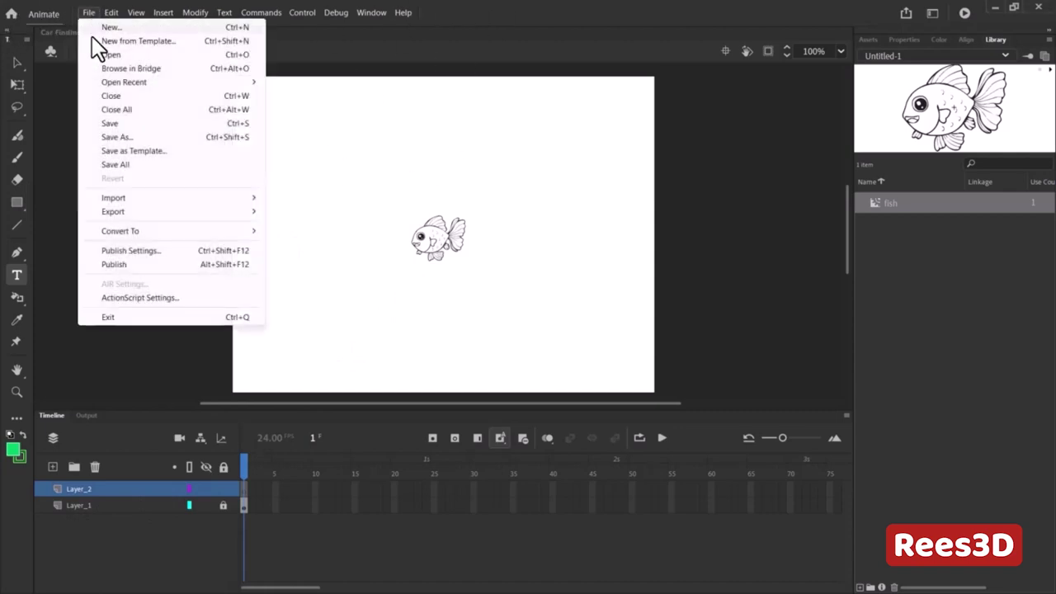
{"action": "mouse_move", "coordinate": [115, 199]}
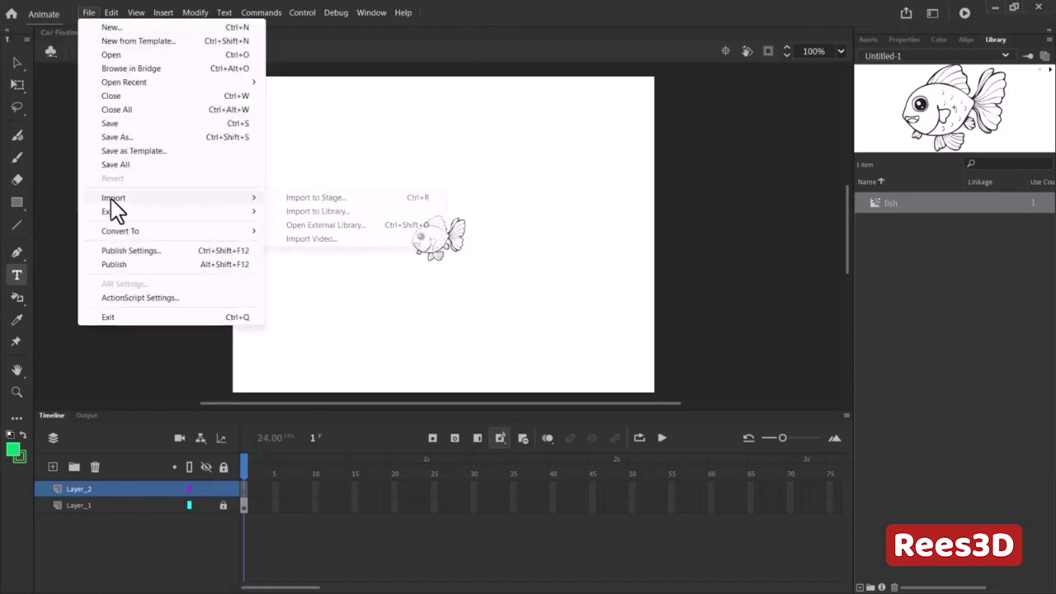
{"action": "left_click", "coordinate": [360, 202]}
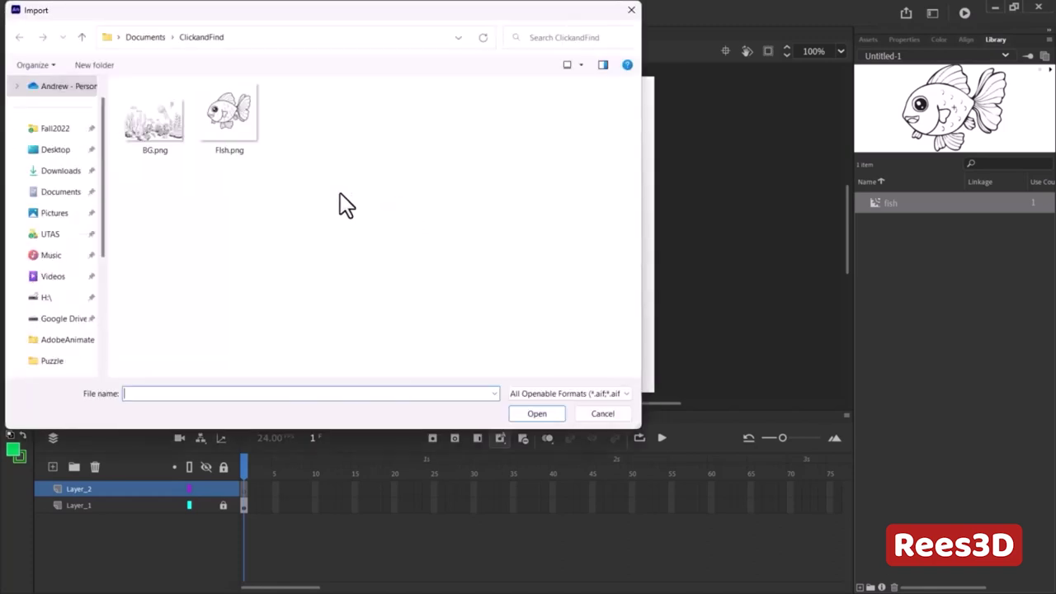
{"action": "left_click", "coordinate": [145, 122]}
{"action": "left_click", "coordinate": [538, 414]}
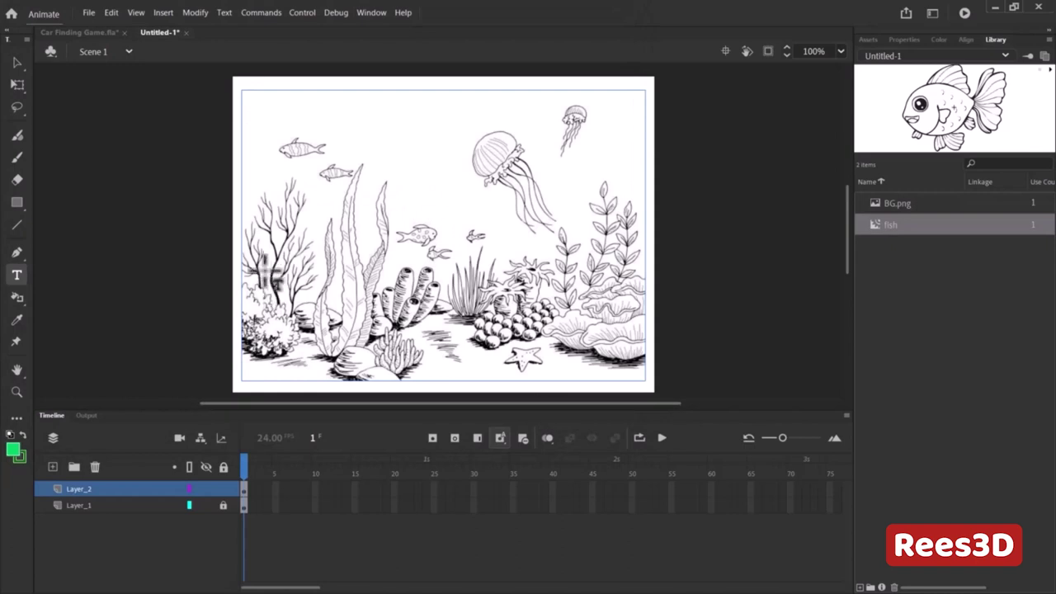
- Resize the BG.png image with Free Transform to match the stage, then select BG.png in the Library
{"action": "left_click", "coordinate": [17, 85]}
{"action": "mouse_move", "coordinate": [651, 78]}
{"action": "left_mouse_down"}
{"action": "mouse_move", "coordinate": [657, 66]}
{"action": "mouse_move", "coordinate": [636, 91]}
{"action": "mouse_move", "coordinate": [656, 66]}
{"action": "mouse_move", "coordinate": [651, 79]}
{"action": "mouse_move", "coordinate": [676, 62]}
{"action": "mouse_move", "coordinate": [665, 73]}
{"action": "left_mouse_up"}
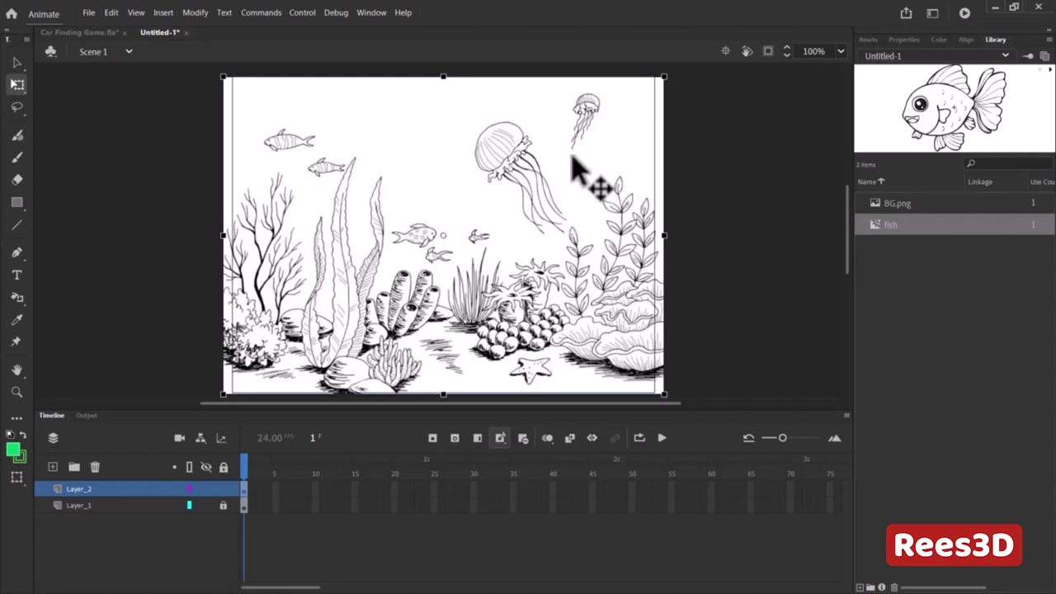
{"action": "left_click", "coordinate": [900, 205]}
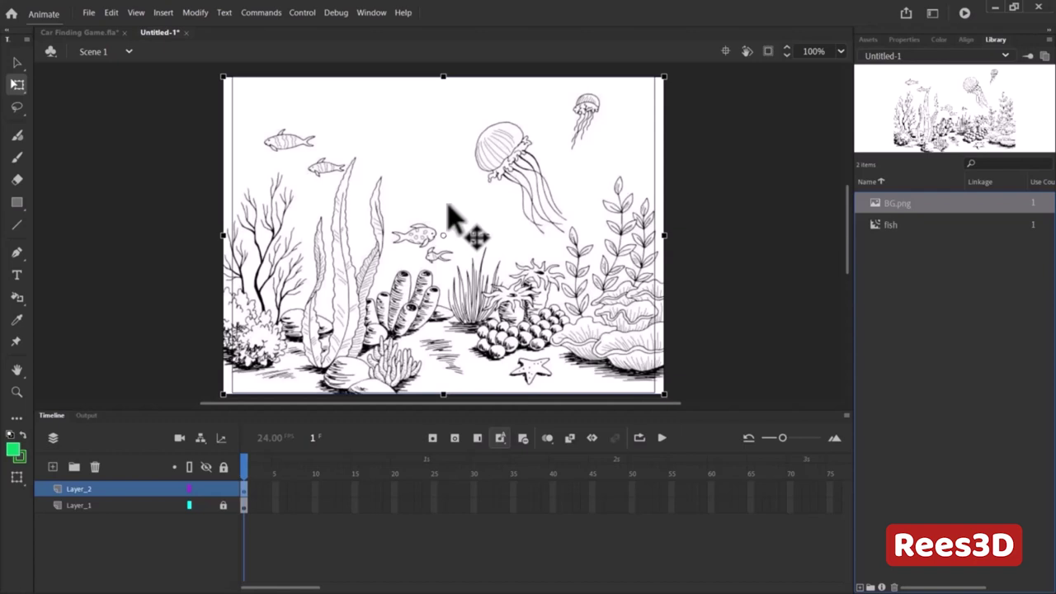
- Trace BG.png with colour threshold 100 and minimum area 8, then select the upper water area
{"action": "left_click", "coordinate": [196, 12]}
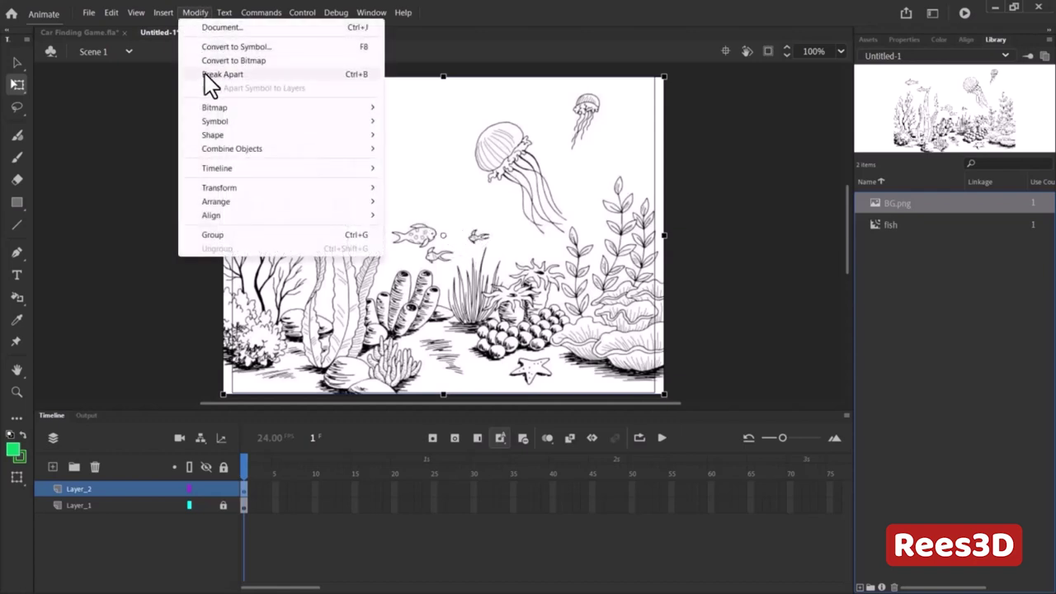
{"action": "mouse_move", "coordinate": [260, 109]}
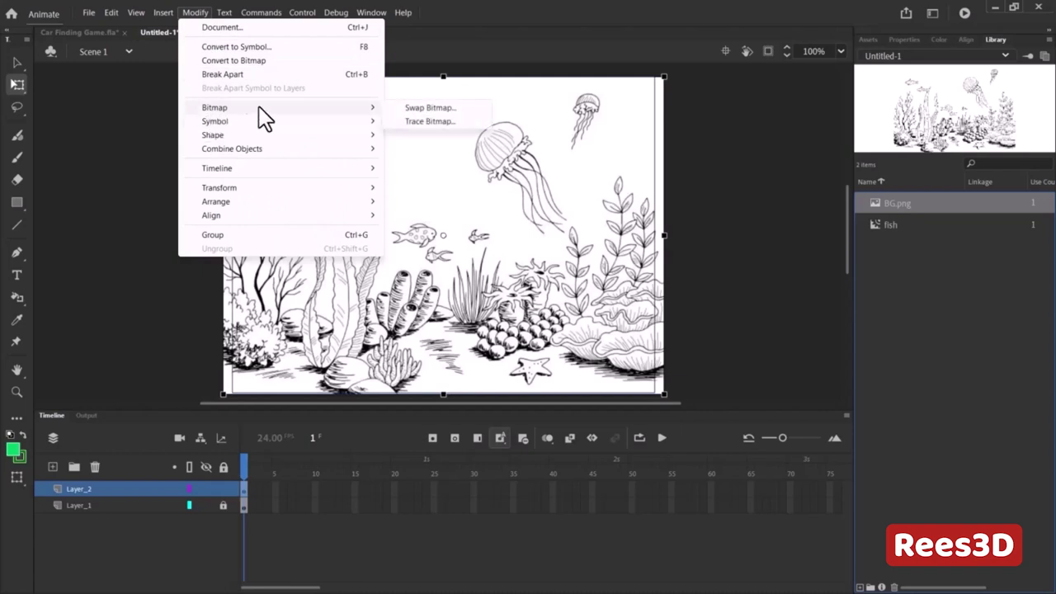
{"action": "left_click", "coordinate": [441, 122]}
{"action": "mouse_move", "coordinate": [524, 205]}
{"action": "left_mouse_down"}
{"action": "mouse_move", "coordinate": [697, 188]}
{"action": "mouse_move", "coordinate": [690, 116]}
{"action": "left_mouse_up"}
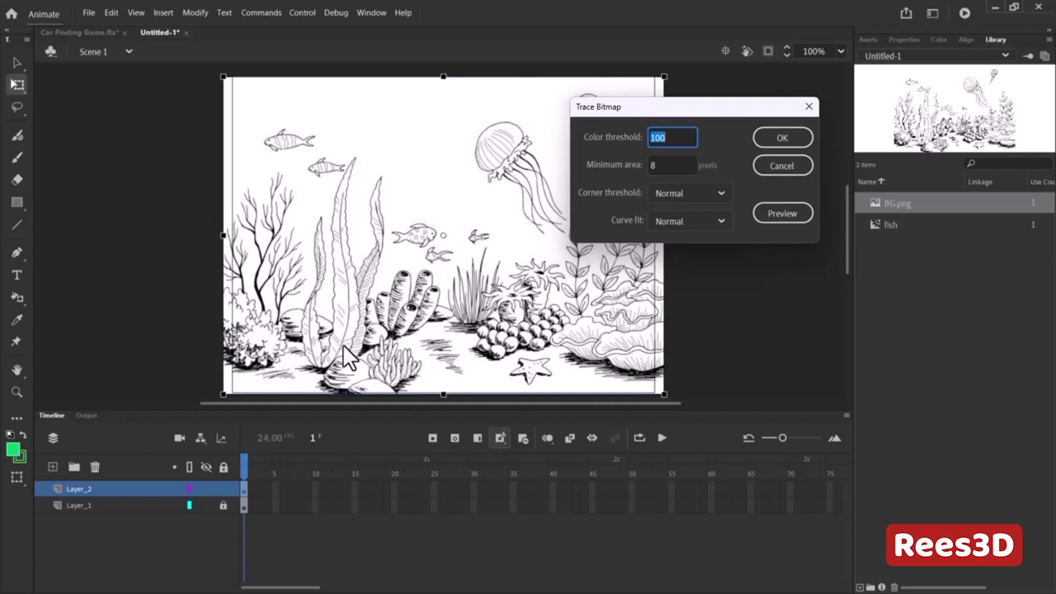
{"action": "left_click", "coordinate": [773, 138]}
{"action": "left_click", "coordinate": [782, 138]}
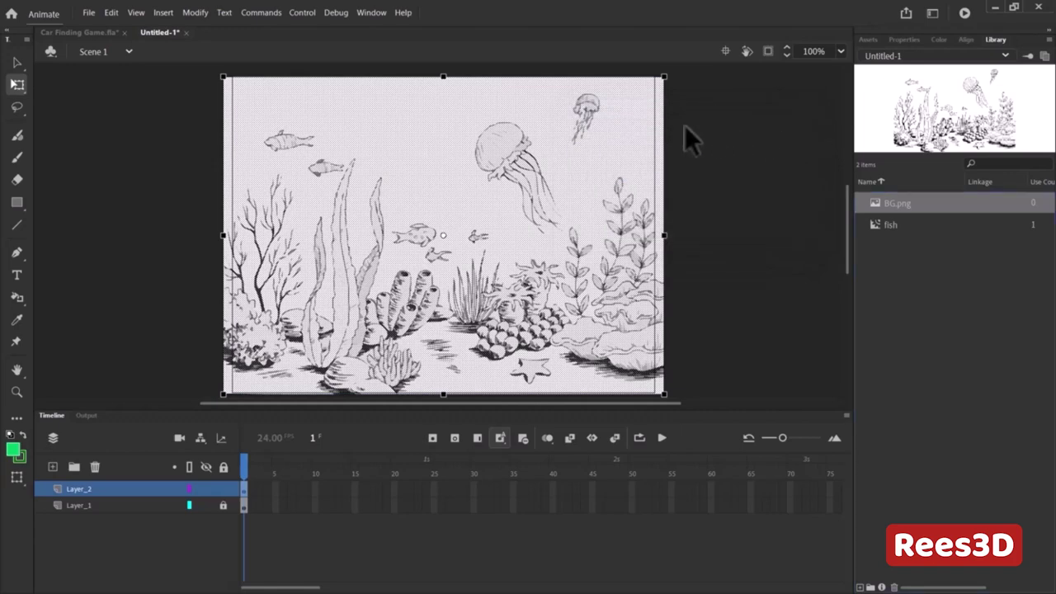
{"action": "left_click", "coordinate": [683, 125]}
{"action": "left_click", "coordinate": [336, 130]}
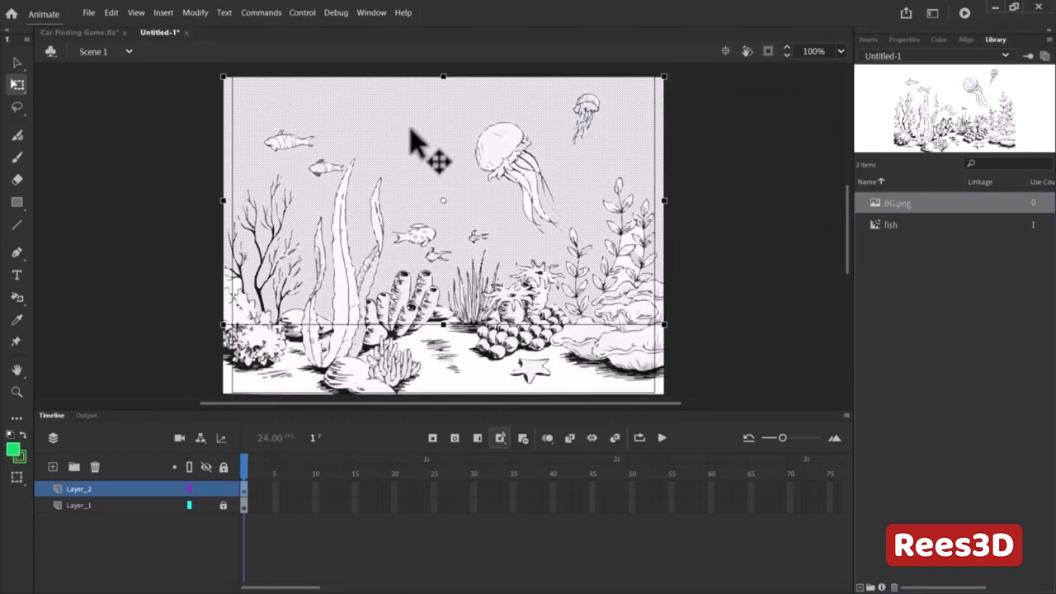
- Delete the white water fill, add Layer_3 below Layer_1, and draw a stage-sized green rectangle
{"action": "key", "text": "Delete"}
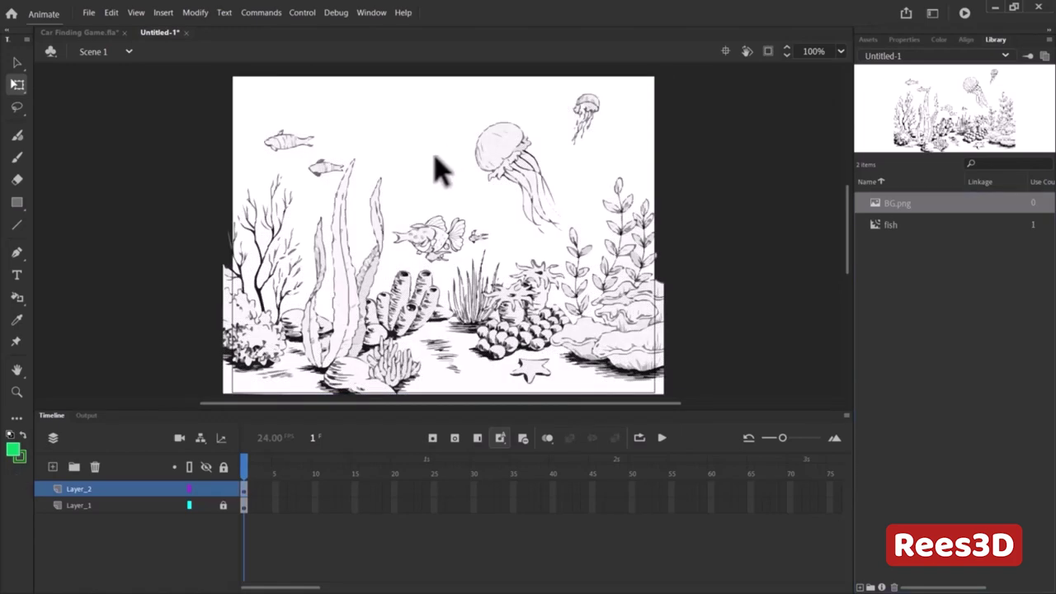
{"action": "left_click", "coordinate": [84, 505]}
{"action": "left_click", "coordinate": [51, 467]}
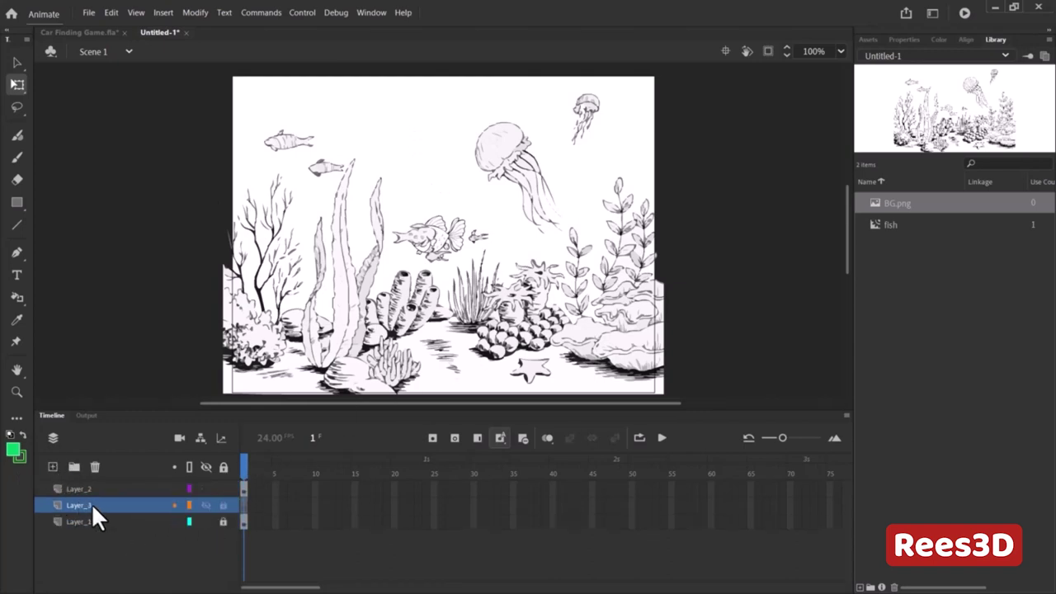
{"action": "left_click_drag", "start_coordinate": [92, 503], "coordinate": [85, 534]}
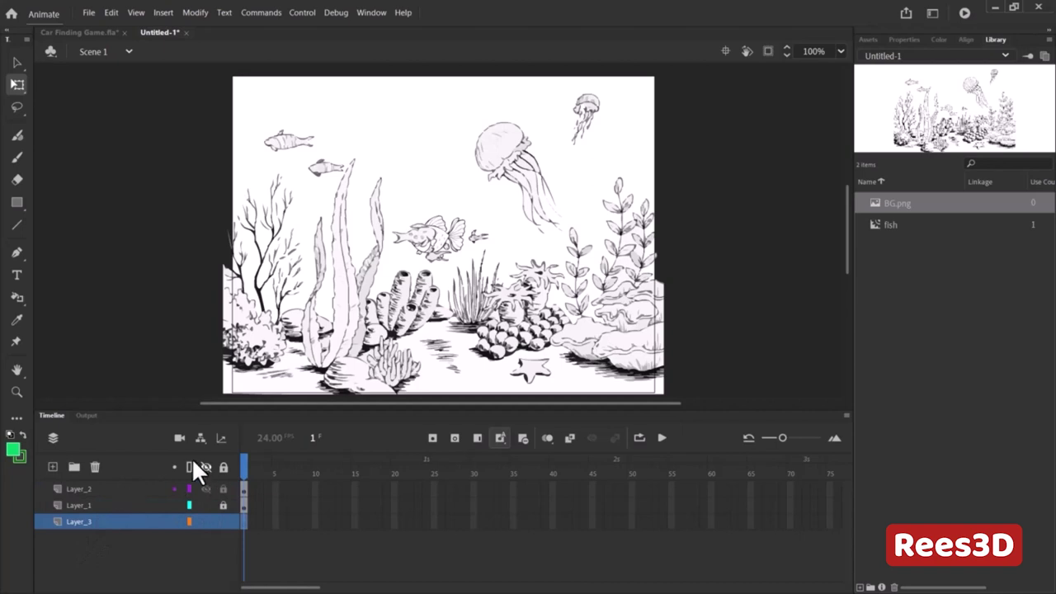
{"action": "left_click", "coordinate": [17, 203]}
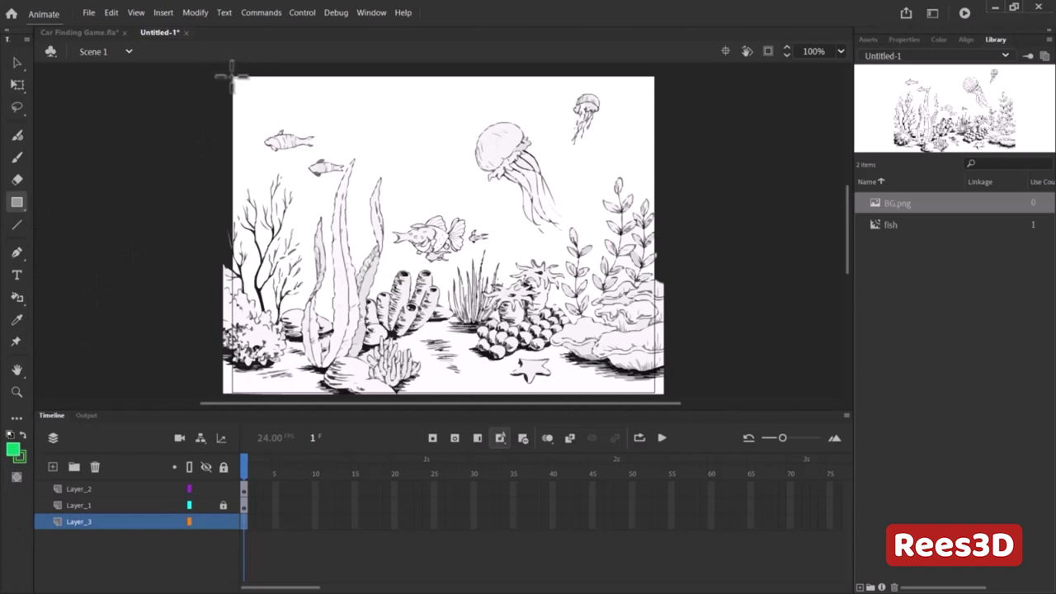
{"action": "left_click_drag", "start_coordinate": [233, 78], "coordinate": [654, 395]}
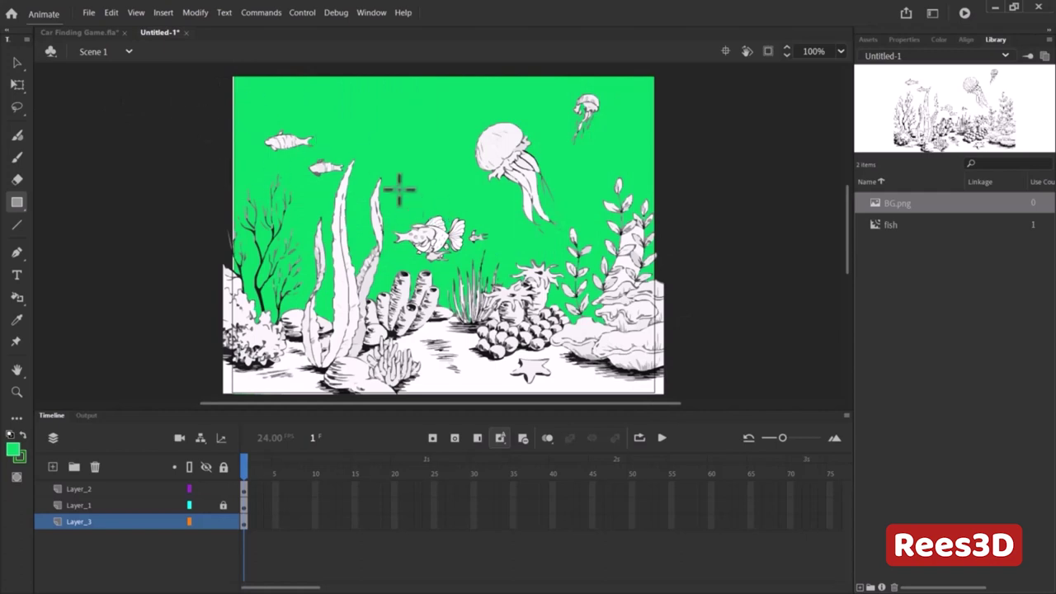
- Move the upper-left fish off stage and the central fish up into open water
{"action": "left_click", "coordinate": [17, 63]}
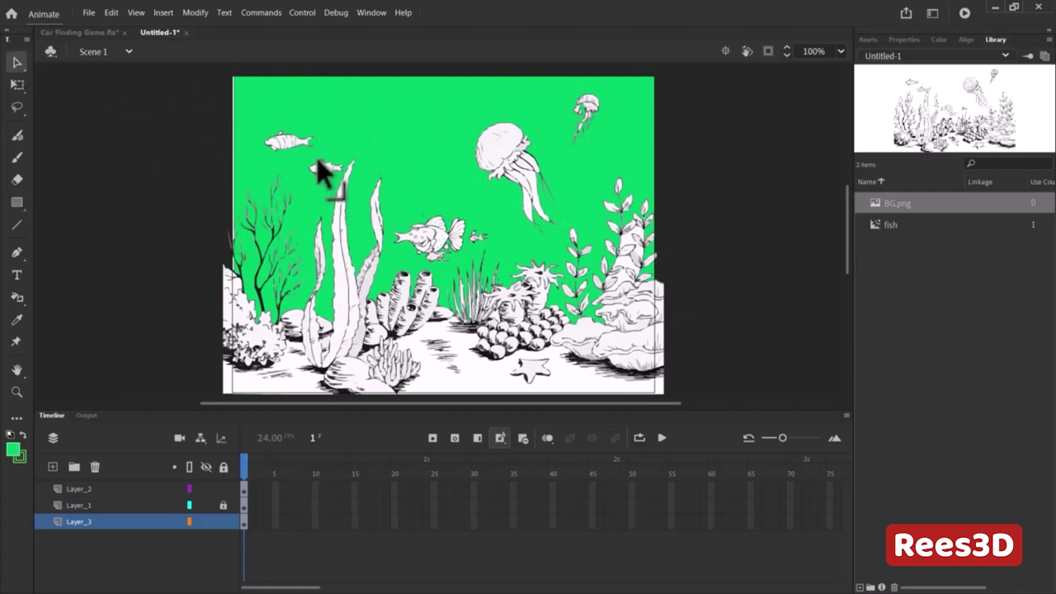
{"action": "left_click_drag", "start_coordinate": [272, 130], "coordinate": [295, 143]}
{"action": "key", "text": "ctrl+z"}
{"action": "left_click_drag", "start_coordinate": [249, 113], "coordinate": [154, 145]}
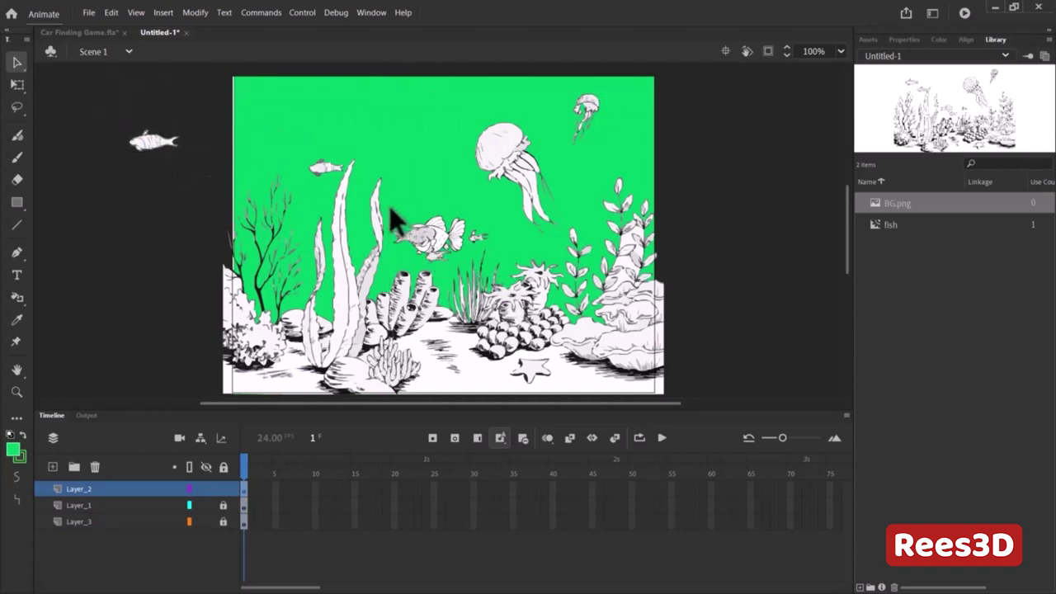
{"action": "mouse_move", "coordinate": [389, 208]}
{"action": "left_mouse_down"}
{"action": "mouse_move", "coordinate": [459, 264]}
{"action": "mouse_move", "coordinate": [448, 157]}
{"action": "mouse_move", "coordinate": [393, 124]}
{"action": "left_mouse_up"}
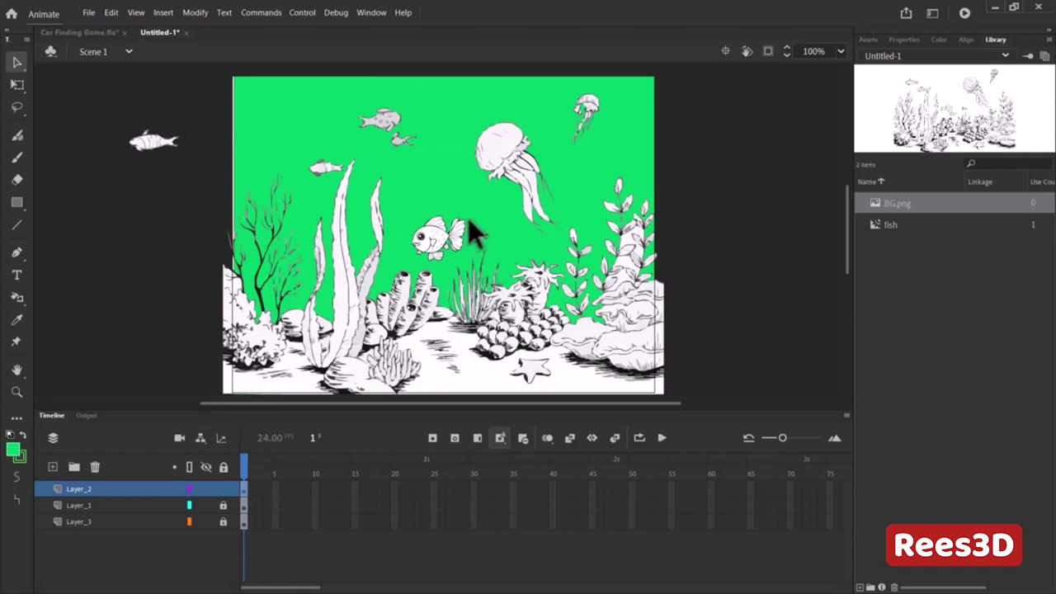
{"action": "mouse_move", "coordinate": [468, 218]}
{"action": "left_mouse_down"}
{"action": "mouse_move", "coordinate": [495, 241]}
{"action": "mouse_move", "coordinate": [487, 228]}
{"action": "left_mouse_up"}
{"action": "left_click_drag", "start_coordinate": [11, 294], "coordinate": [45, 296]}
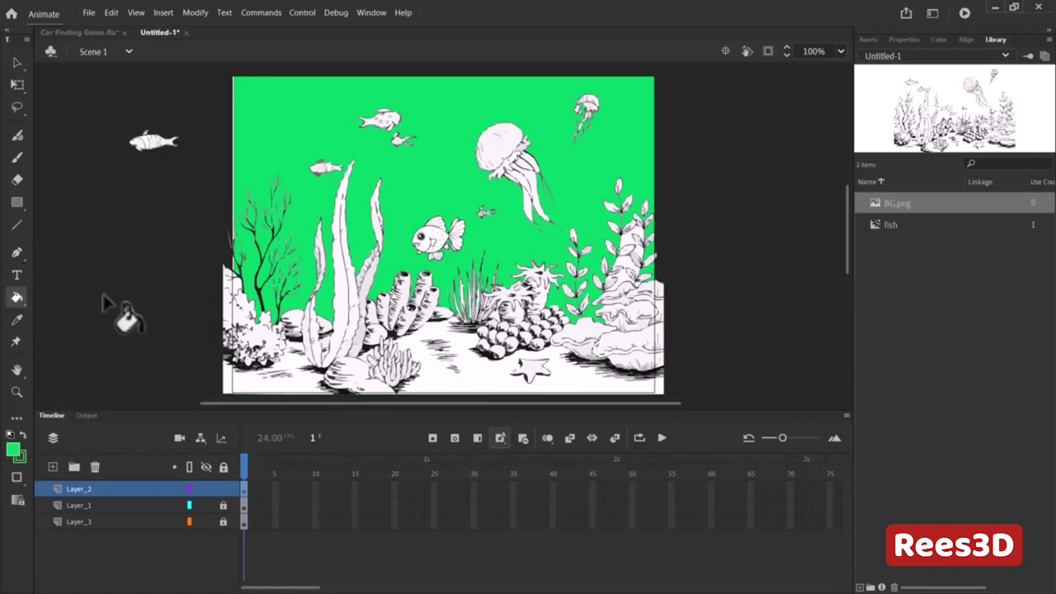
- Fill the seabed sand strips light blue #66CCFF
{"action": "left_click", "coordinate": [15, 451]}
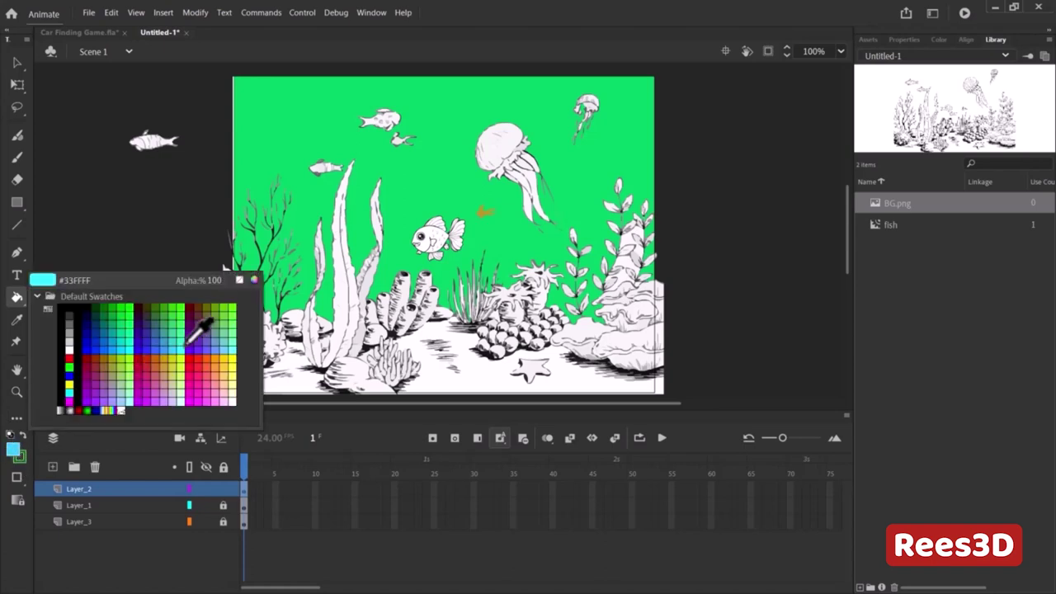
{"action": "left_click", "coordinate": [229, 347]}
{"action": "left_click", "coordinate": [485, 385]}
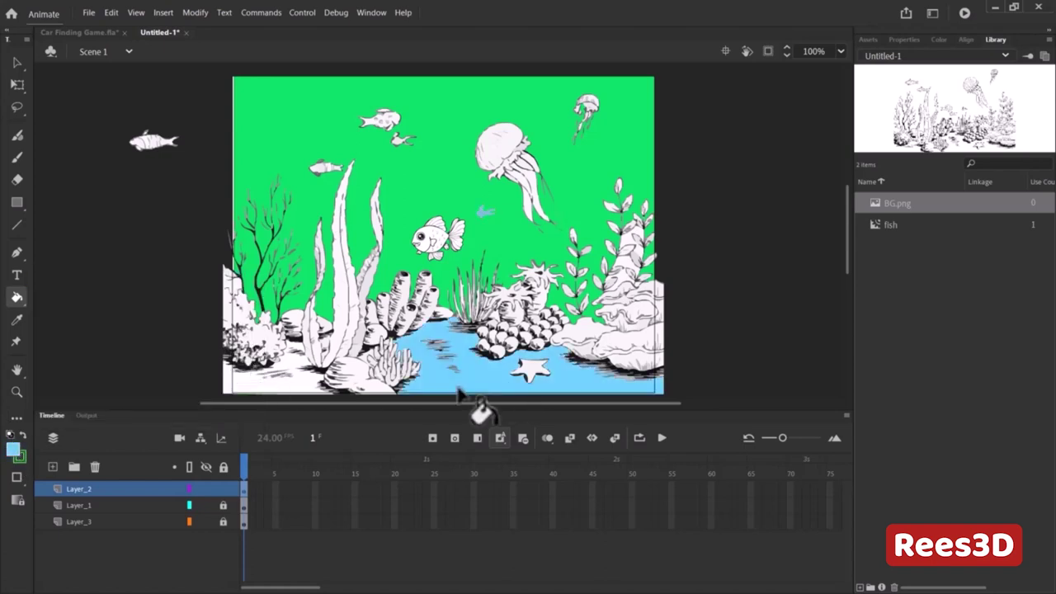
{"action": "left_click", "coordinate": [235, 376]}
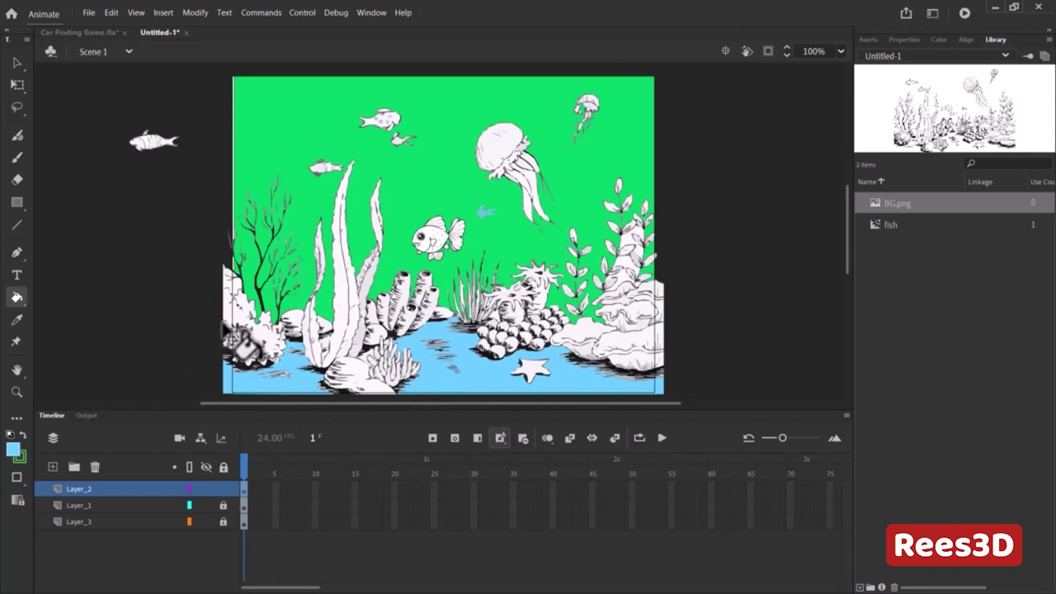
- Fill the lower-left coral, central tube corals and right stalk leaves light green
{"action": "left_click", "coordinate": [14, 451]}
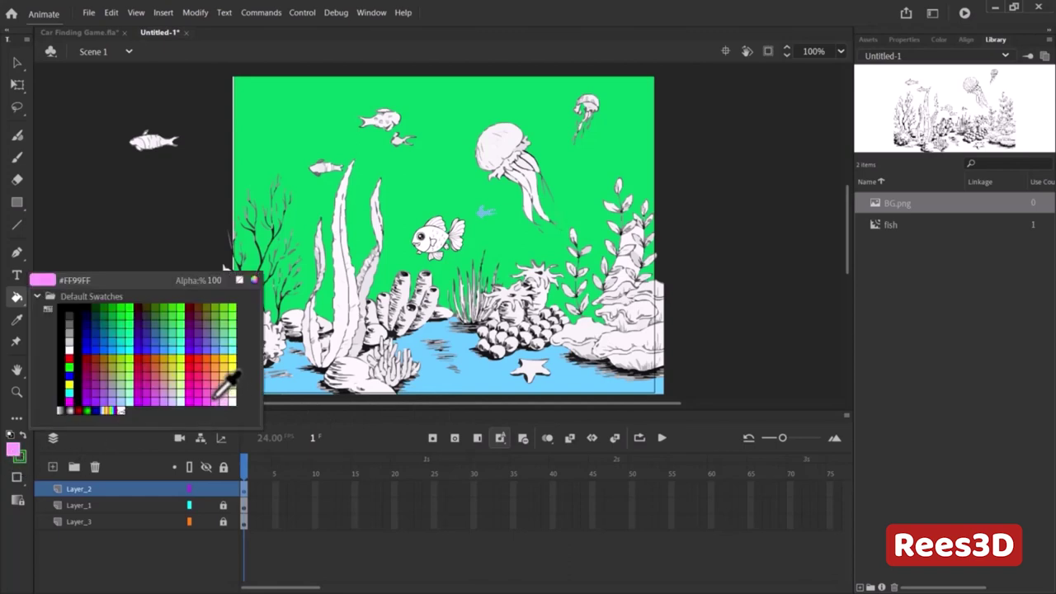
{"action": "left_click", "coordinate": [232, 326]}
{"action": "left_click", "coordinate": [260, 334]}
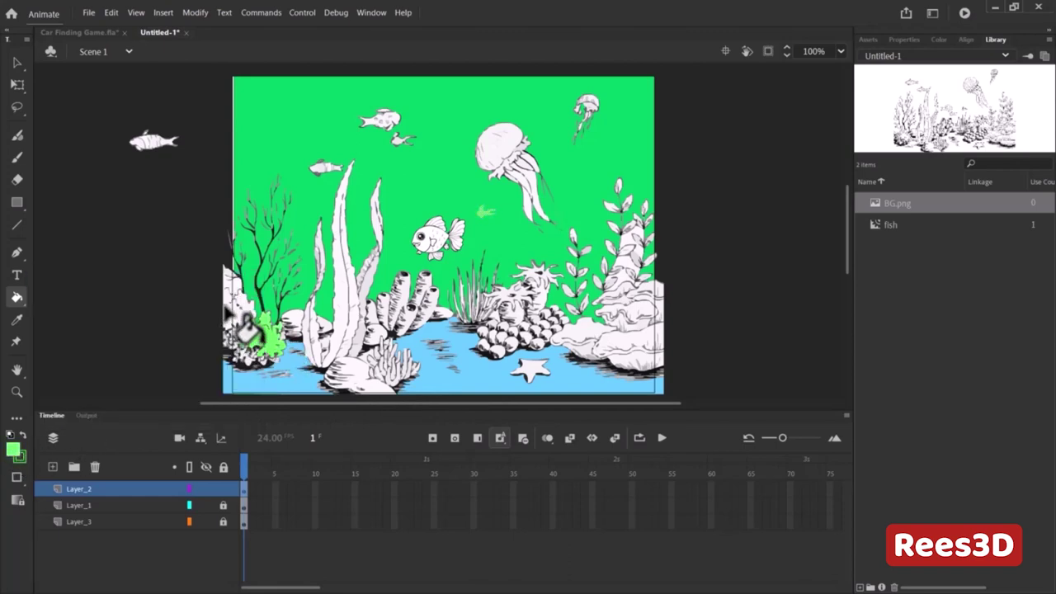
{"action": "left_click", "coordinate": [406, 320]}
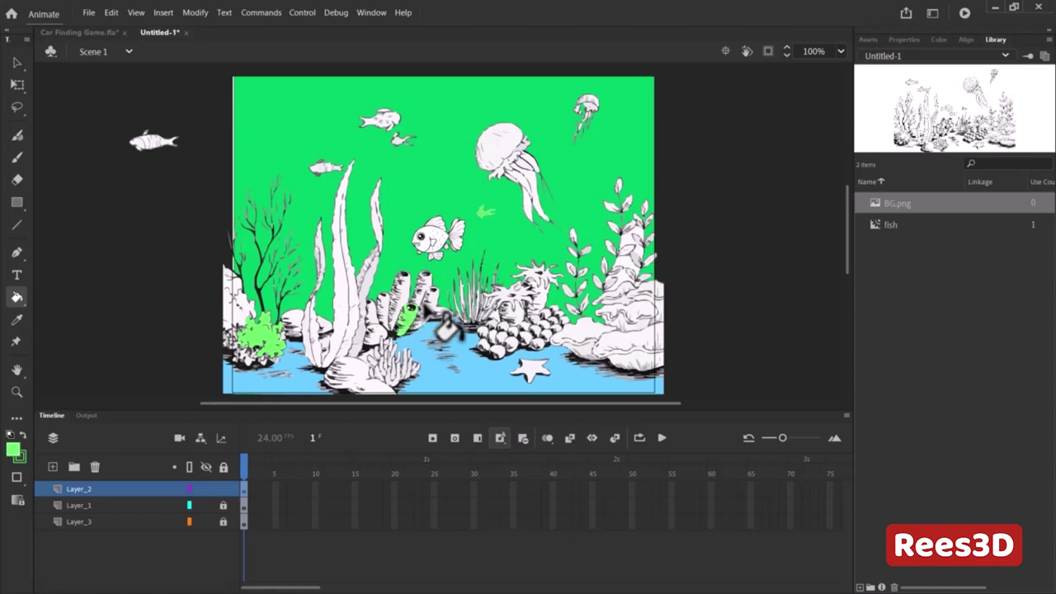
{"action": "left_click", "coordinate": [424, 306]}
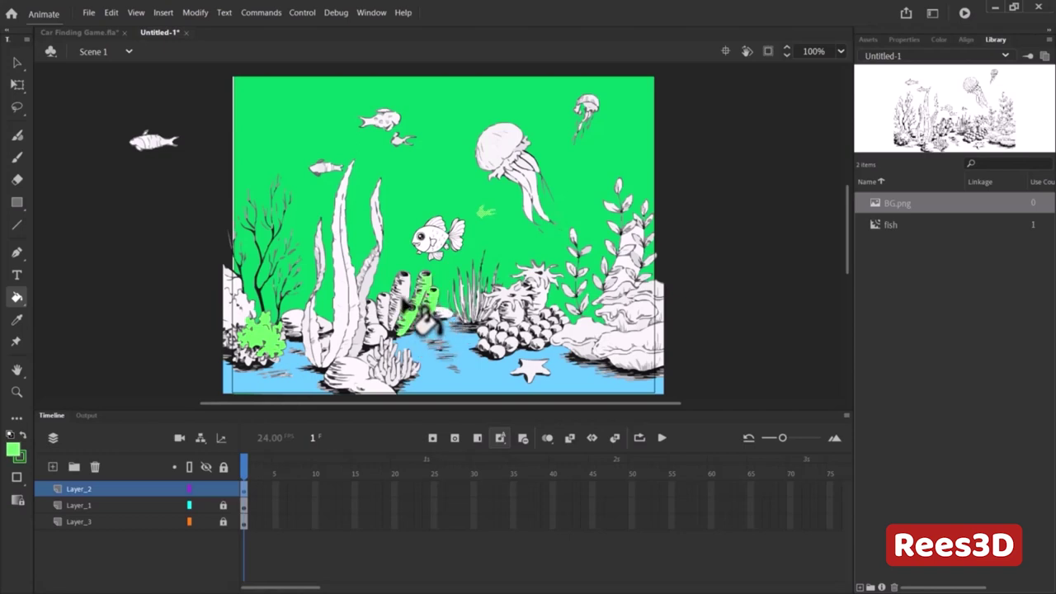
{"action": "left_click", "coordinate": [402, 285]}
{"action": "left_click", "coordinate": [385, 309]}
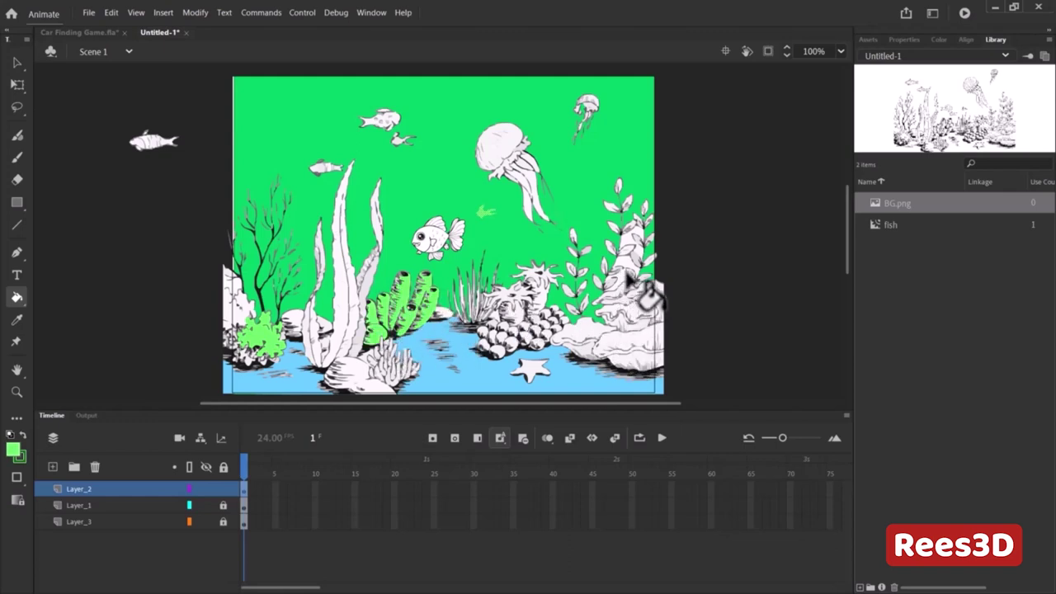
{"action": "left_click", "coordinate": [611, 245]}
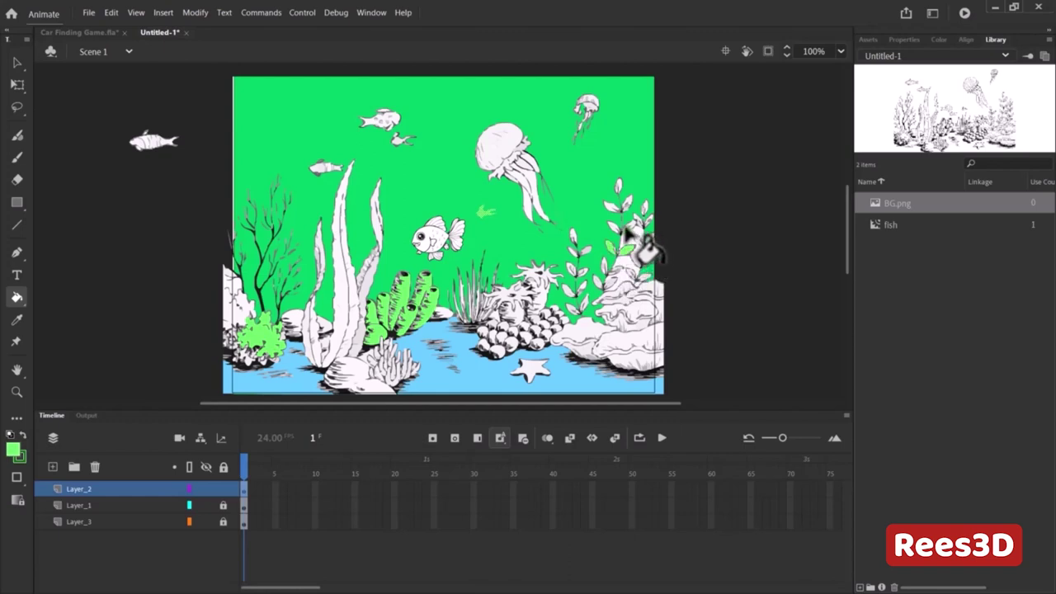
{"action": "left_click", "coordinate": [618, 229]}
{"action": "left_click", "coordinate": [617, 208]}
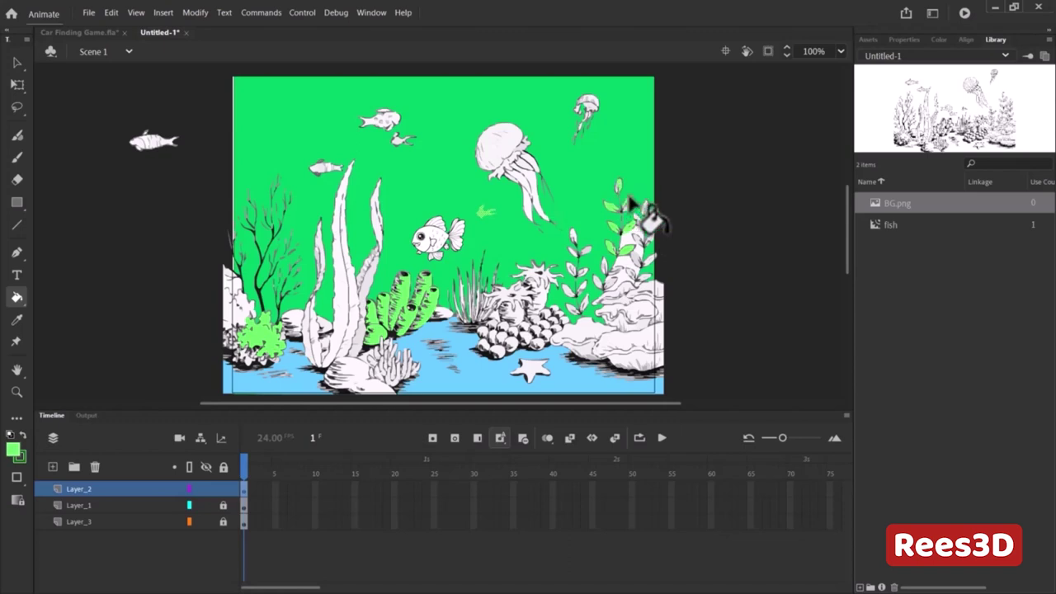
- Recolour the sea anemone right of the reef's centre red
{"action": "left_click", "coordinate": [536, 306]}
{"action": "left_click", "coordinate": [512, 314]}
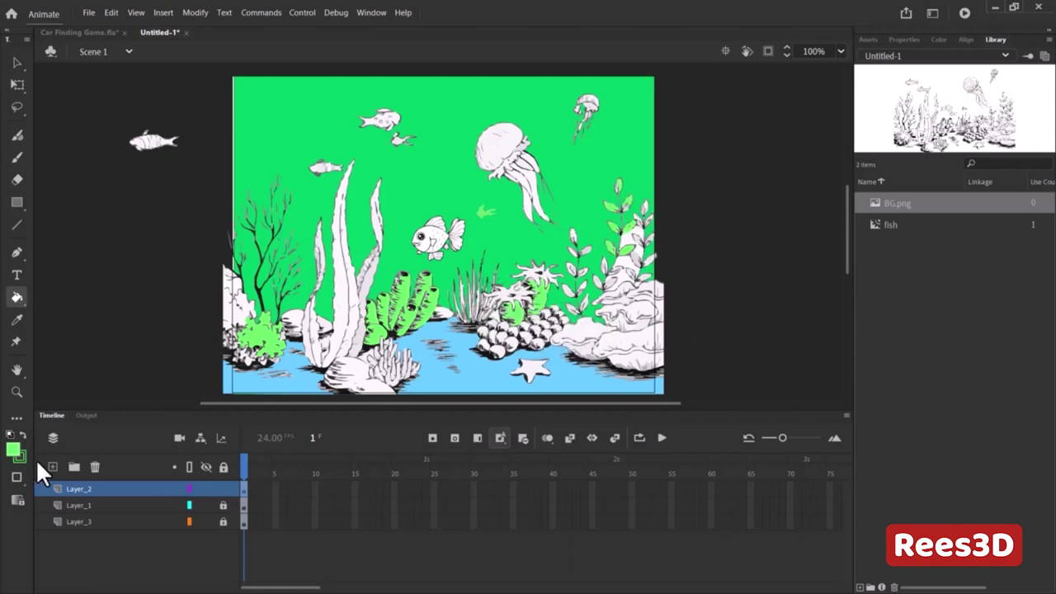
{"action": "left_click", "coordinate": [12, 447]}
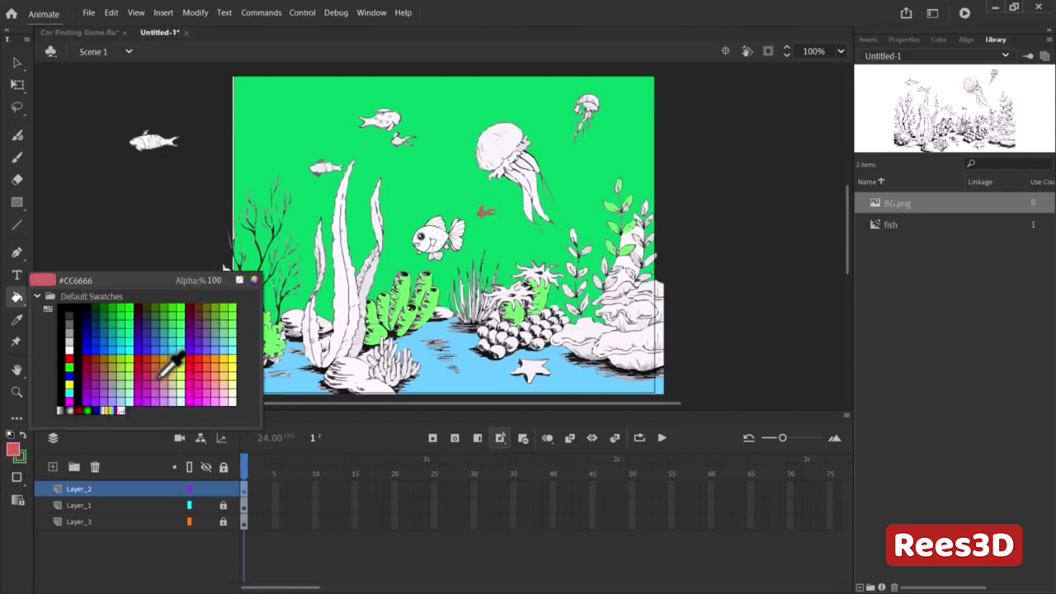
{"action": "left_click", "coordinate": [169, 361]}
{"action": "left_click", "coordinate": [536, 290]}
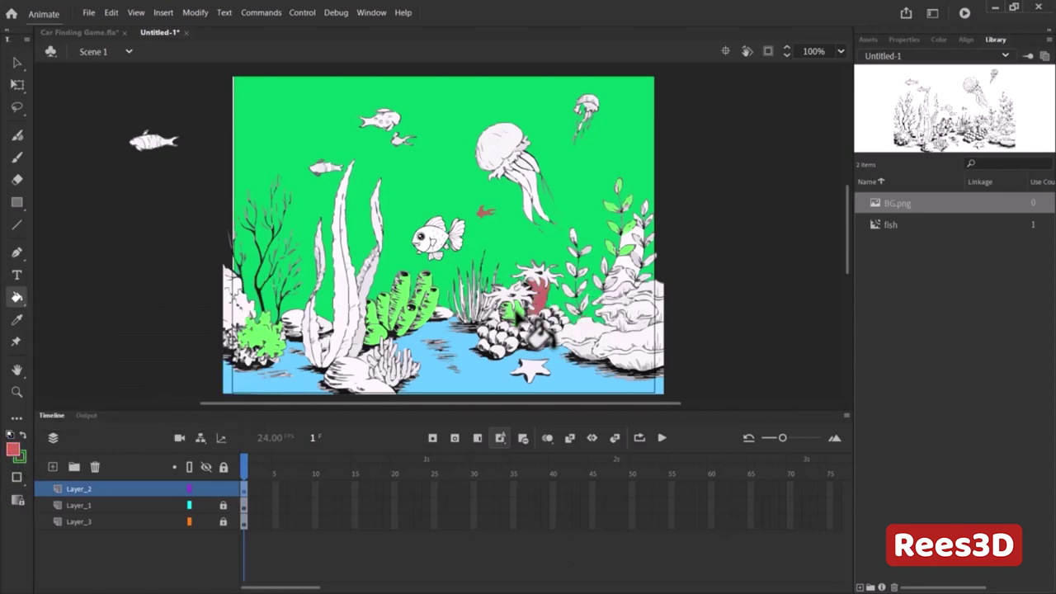
{"action": "left_click", "coordinate": [520, 305]}
{"action": "left_click", "coordinate": [503, 294]}
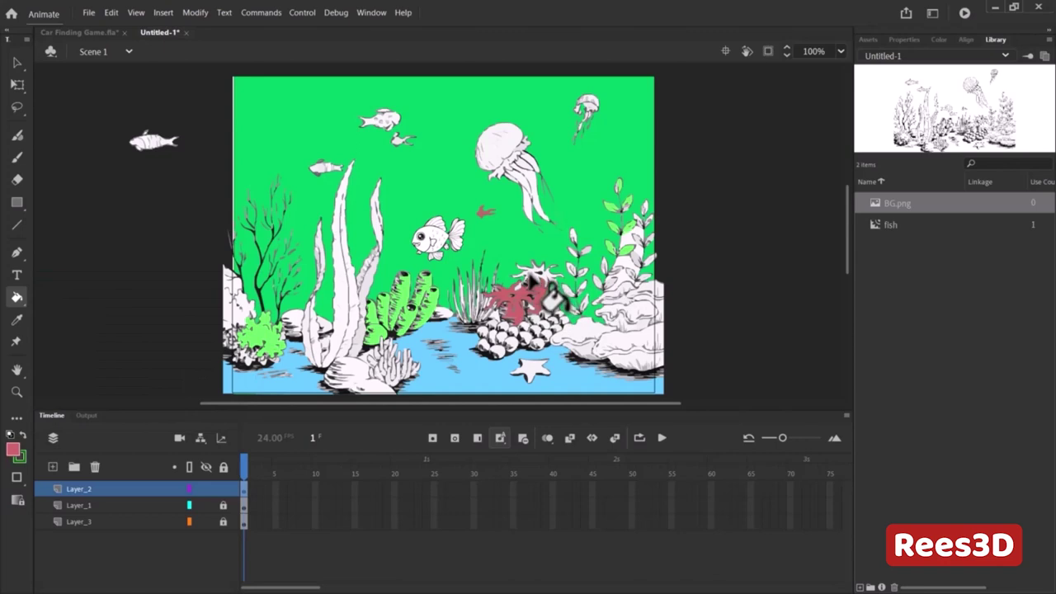
{"action": "left_click", "coordinate": [549, 272]}
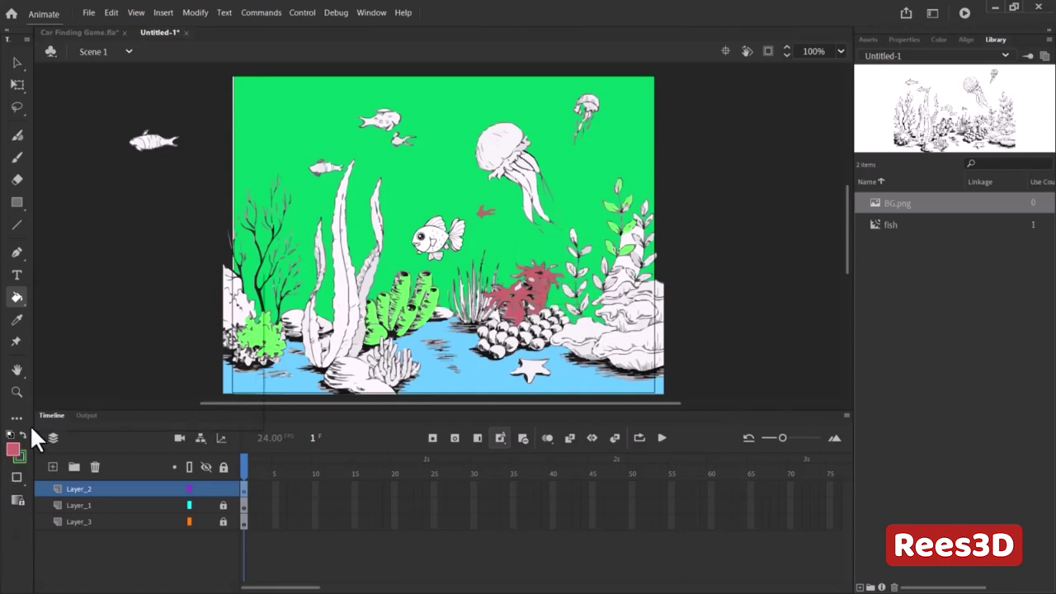
{"action": "left_click", "coordinate": [12, 447]}
{"action": "left_click", "coordinate": [165, 353]}
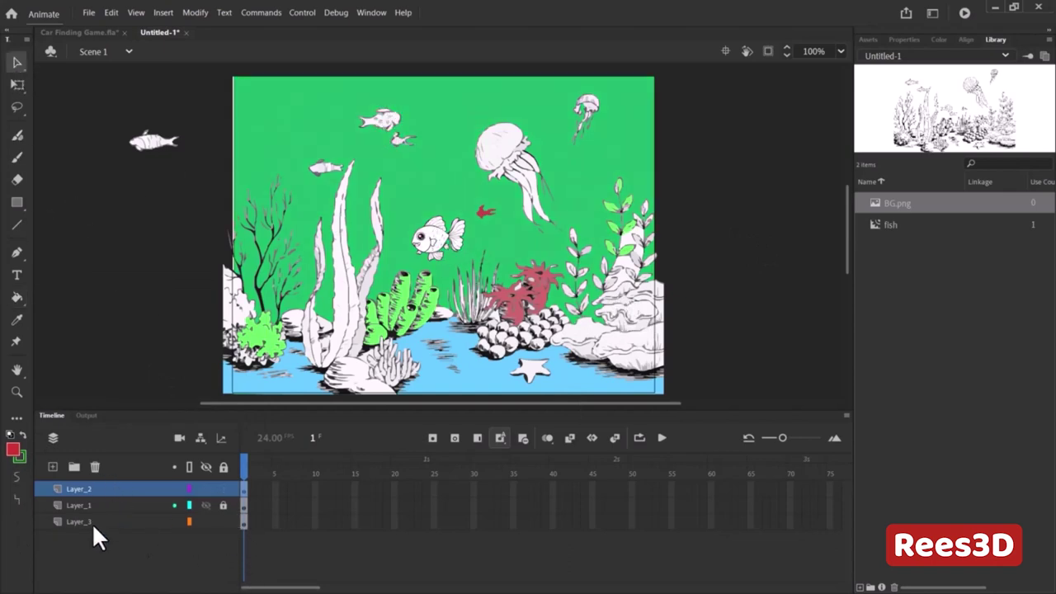
- Fill the Layer_3 background with bright cyan #33FFFF in place of the green water
{"action": "left_click", "coordinate": [248, 522]}
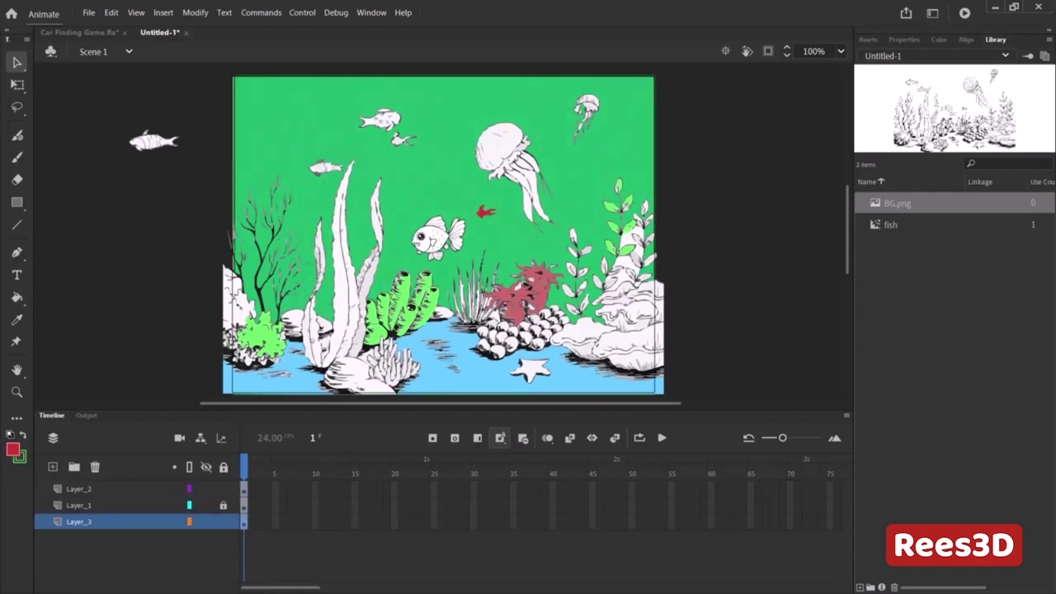
{"action": "left_click", "coordinate": [15, 451]}
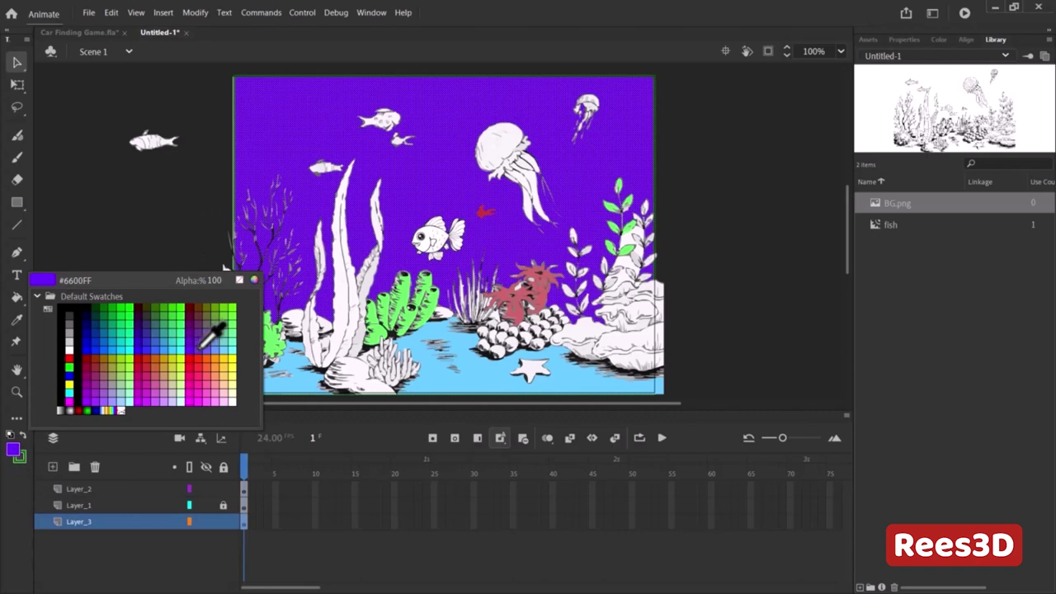
{"action": "left_click", "coordinate": [233, 340]}
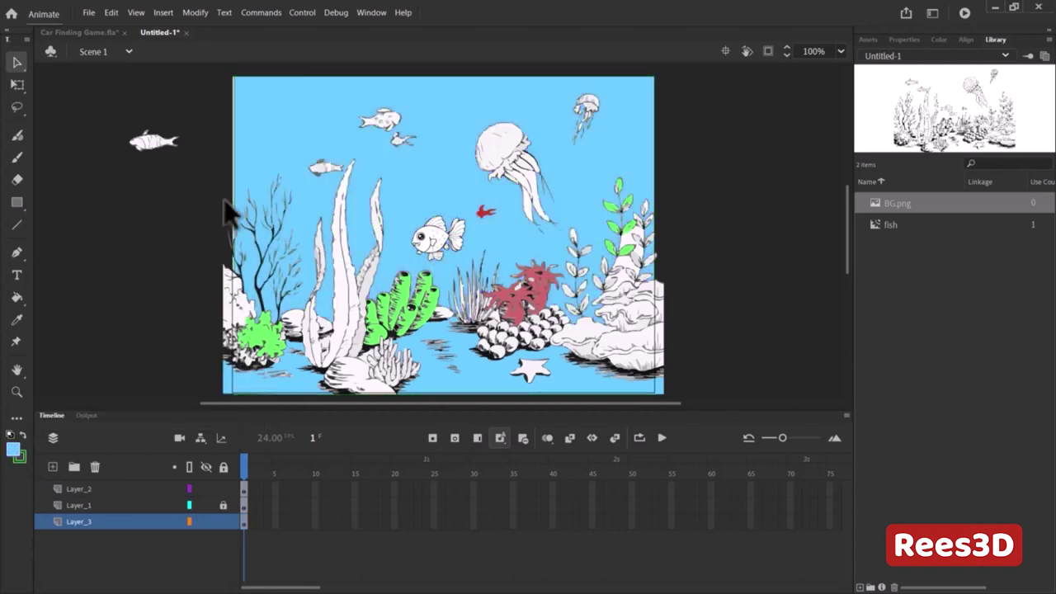
{"action": "left_click", "coordinate": [16, 454]}
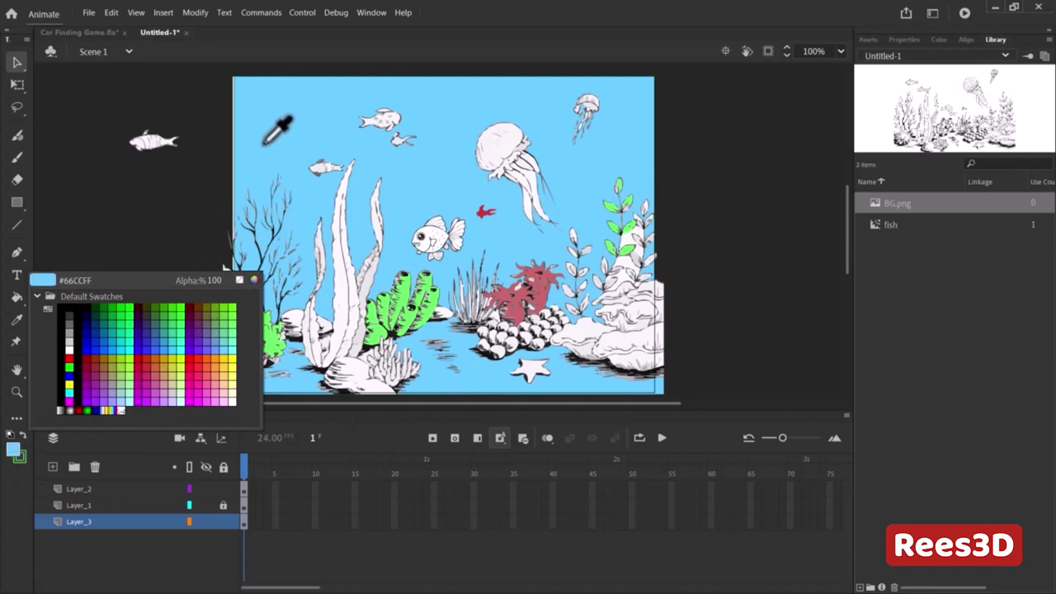
{"action": "left_click", "coordinate": [229, 336]}
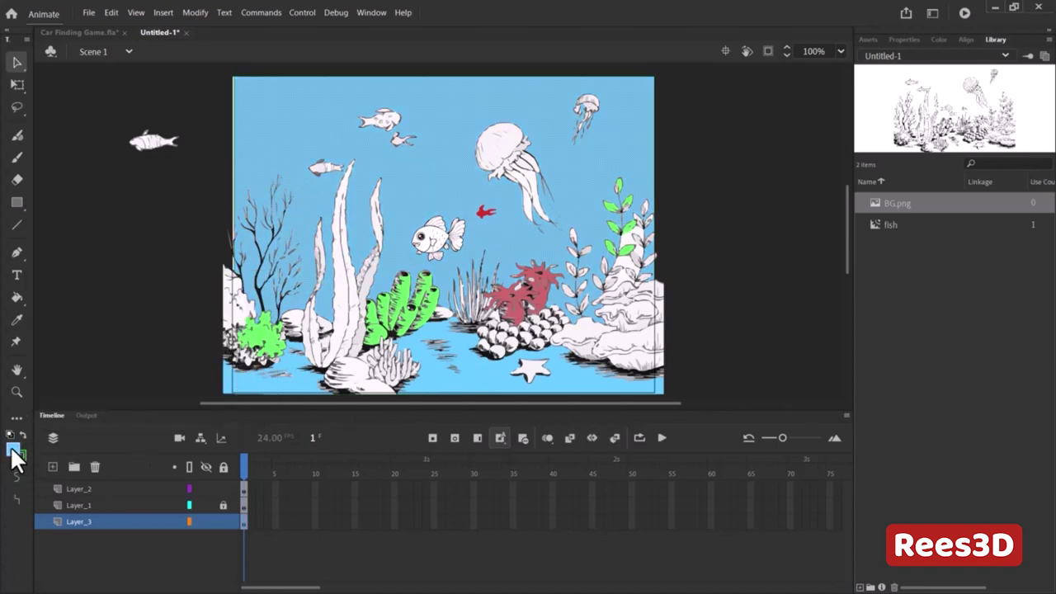
{"action": "left_click", "coordinate": [12, 449]}
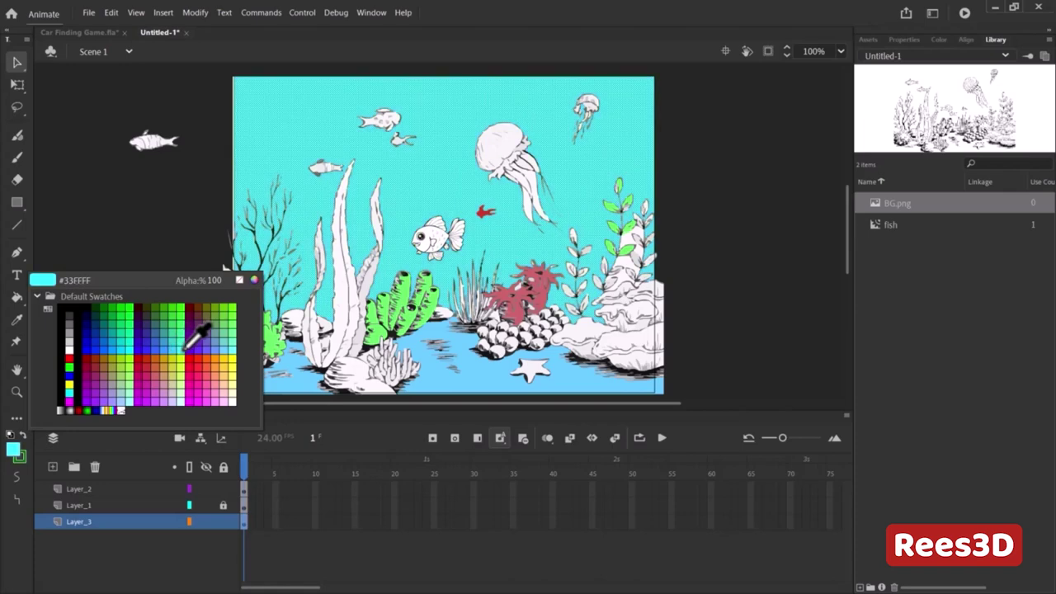
{"action": "left_click", "coordinate": [188, 347]}
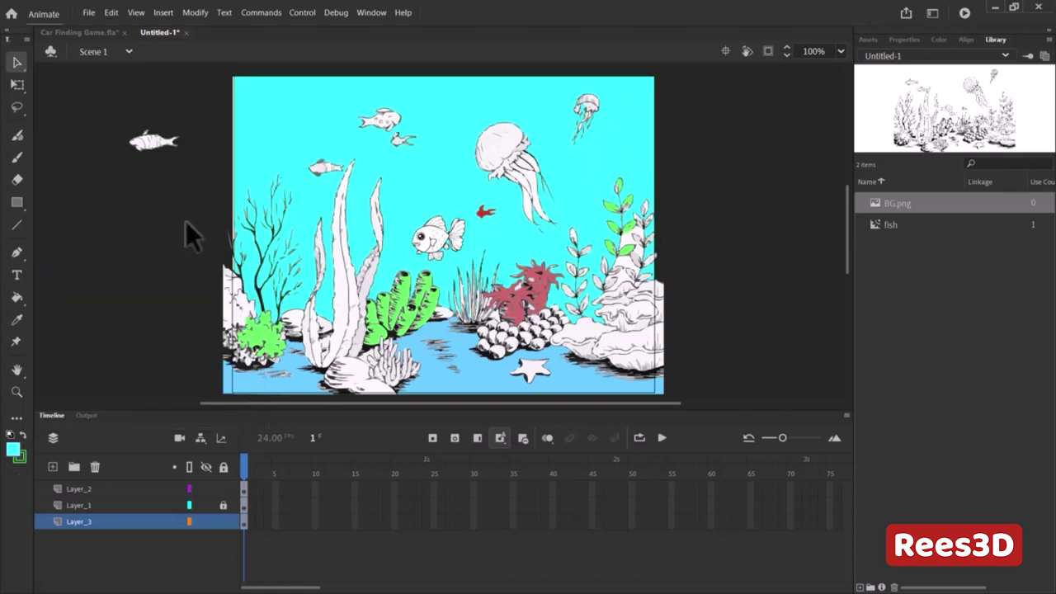
- Select the Layer_3 background image and bring up Free Transform handles around it
{"action": "left_click", "coordinate": [437, 233]}
{"action": "key", "text": "Escape"}
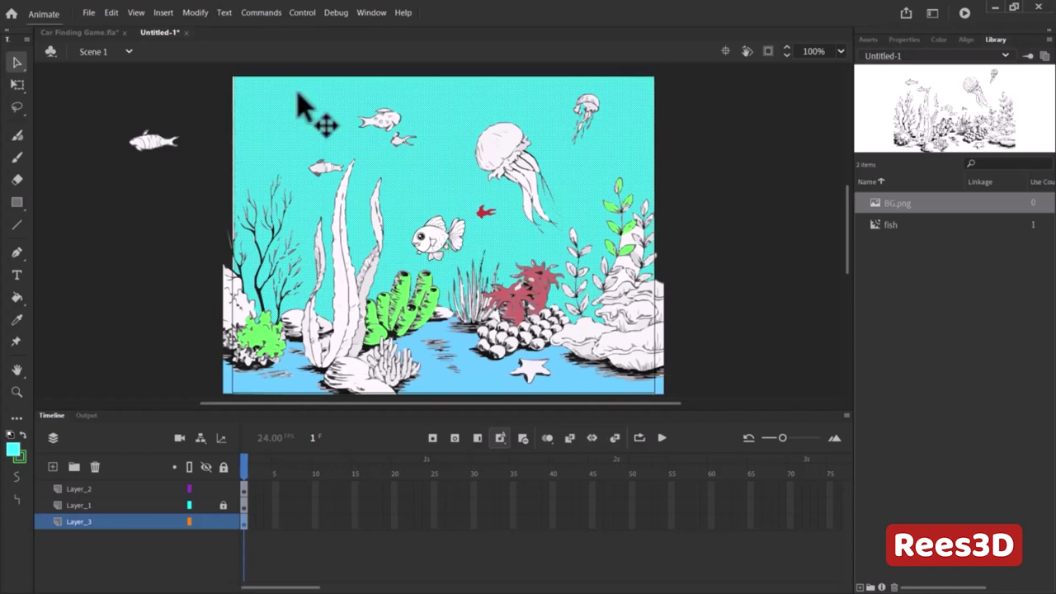
{"action": "left_click", "coordinate": [688, 163]}
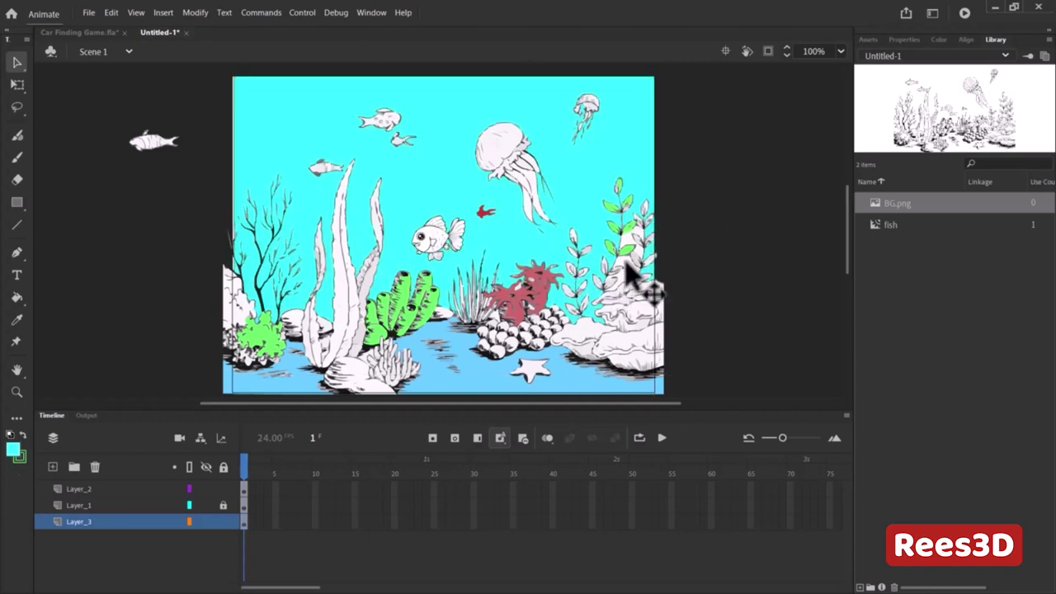
{"action": "left_click", "coordinate": [623, 280]}
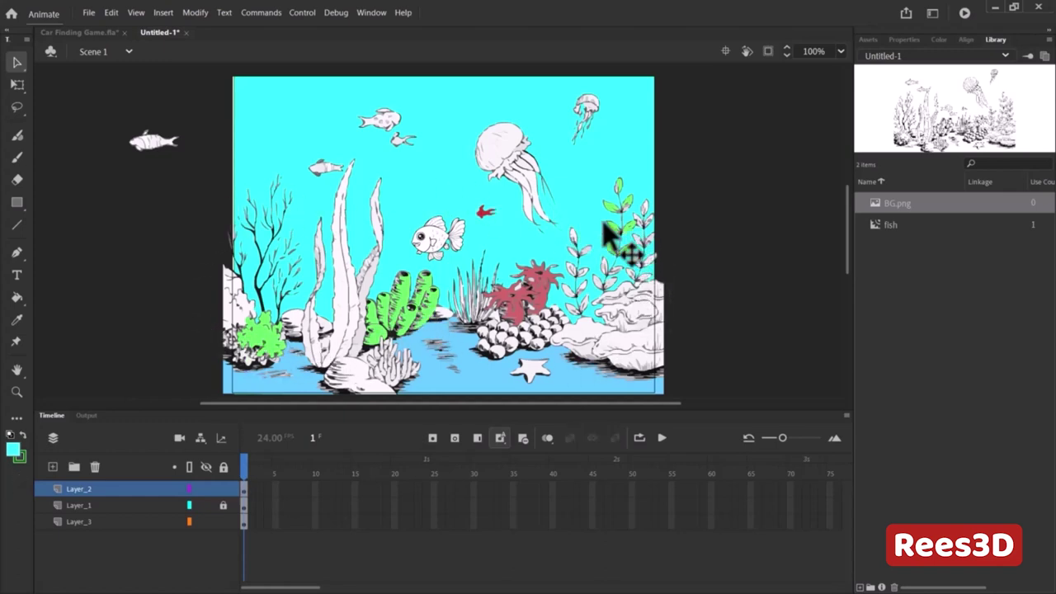
{"action": "left_click", "coordinate": [244, 115]}
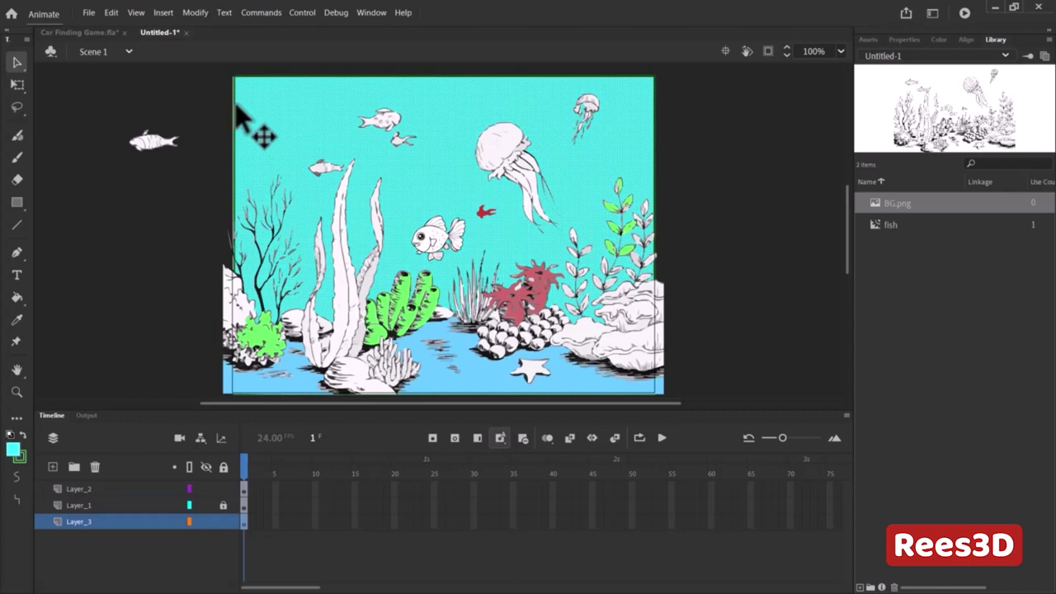
{"action": "left_click", "coordinate": [18, 84]}
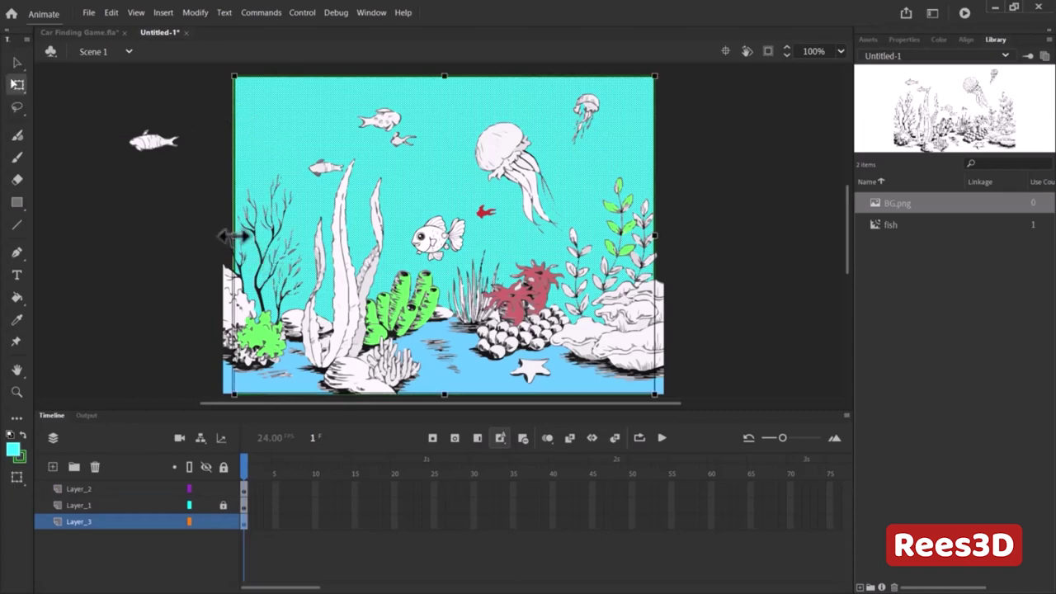
- Stretch the cyan background across the full stage width and lock Layer_3
{"action": "left_click_drag", "start_coordinate": [234, 235], "coordinate": [221, 234]}
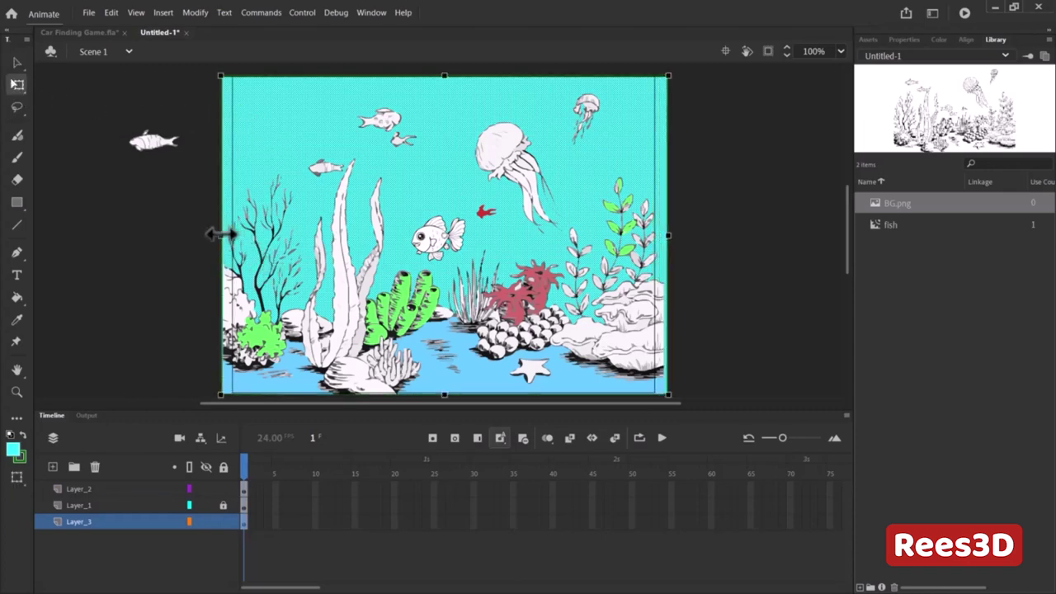
{"action": "left_click", "coordinate": [143, 237]}
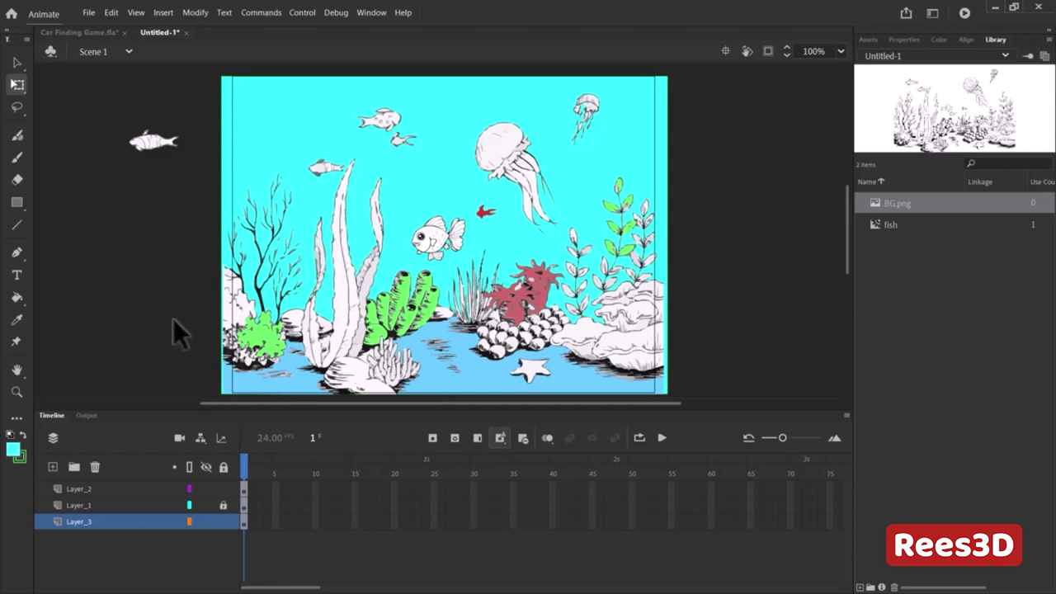
{"action": "left_click", "coordinate": [222, 521]}
{"action": "left_click", "coordinate": [88, 489]}
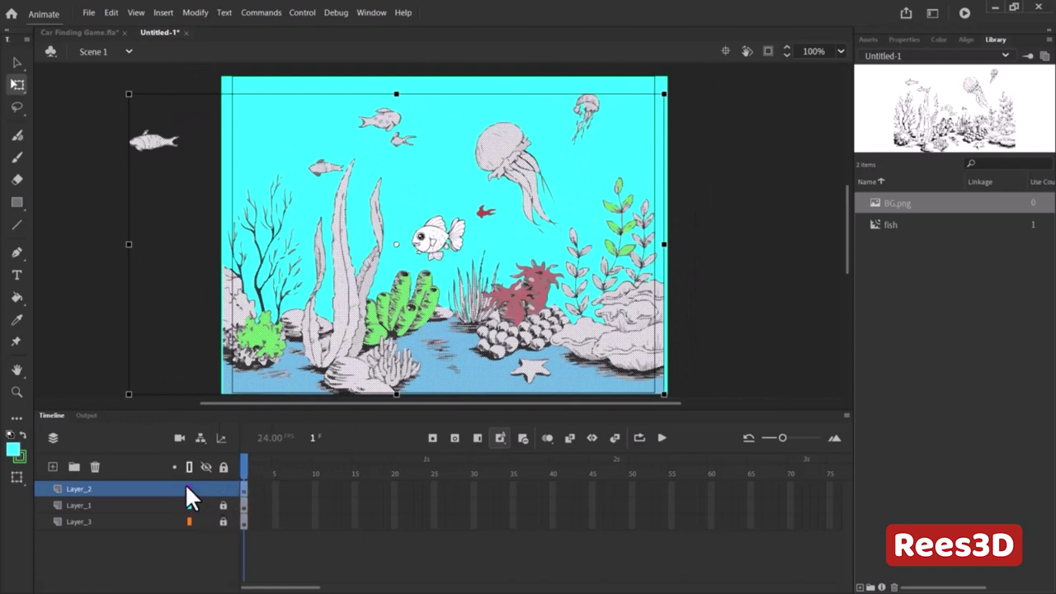
- Lock Layer_2, move the clownfish onto the green coral, and delete BG.png from the Library
{"action": "left_click", "coordinate": [223, 489]}
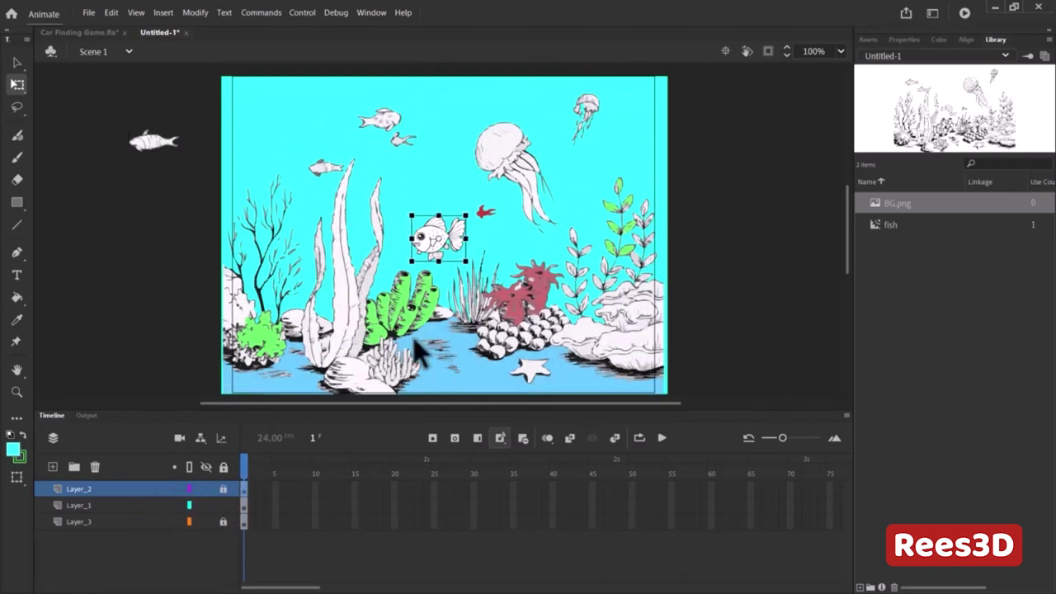
{"action": "left_click_drag", "start_coordinate": [437, 243], "coordinate": [398, 305]}
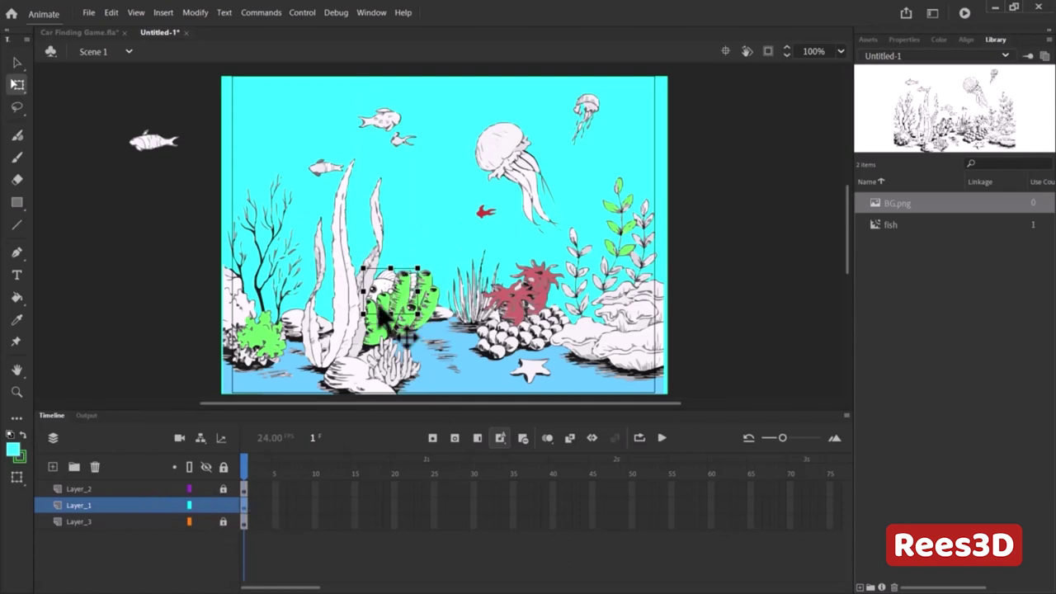
{"action": "left_click", "coordinate": [924, 275]}
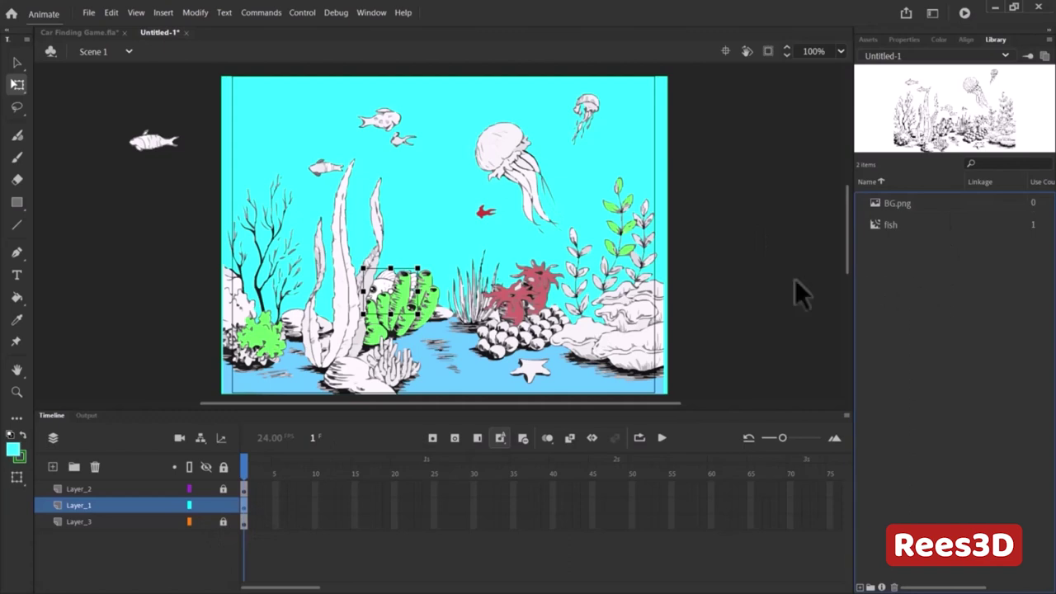
{"action": "left_click", "coordinate": [901, 203]}
{"action": "key", "text": "Delete"}
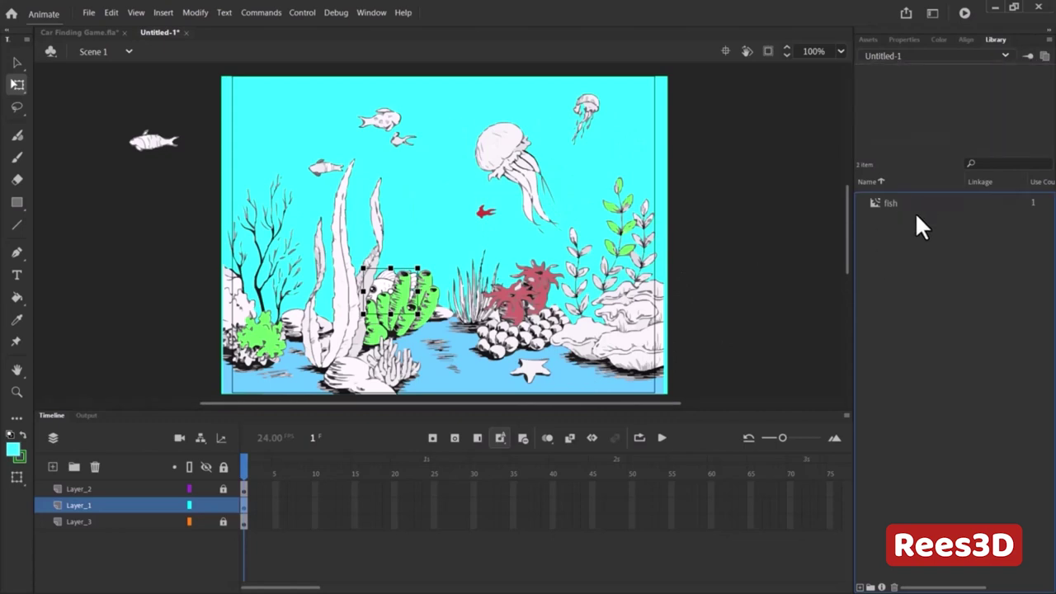
- Place fish instances in the red anemone, on the jellyfish, in the left weeds and the right plants
{"action": "left_click", "coordinate": [899, 203]}
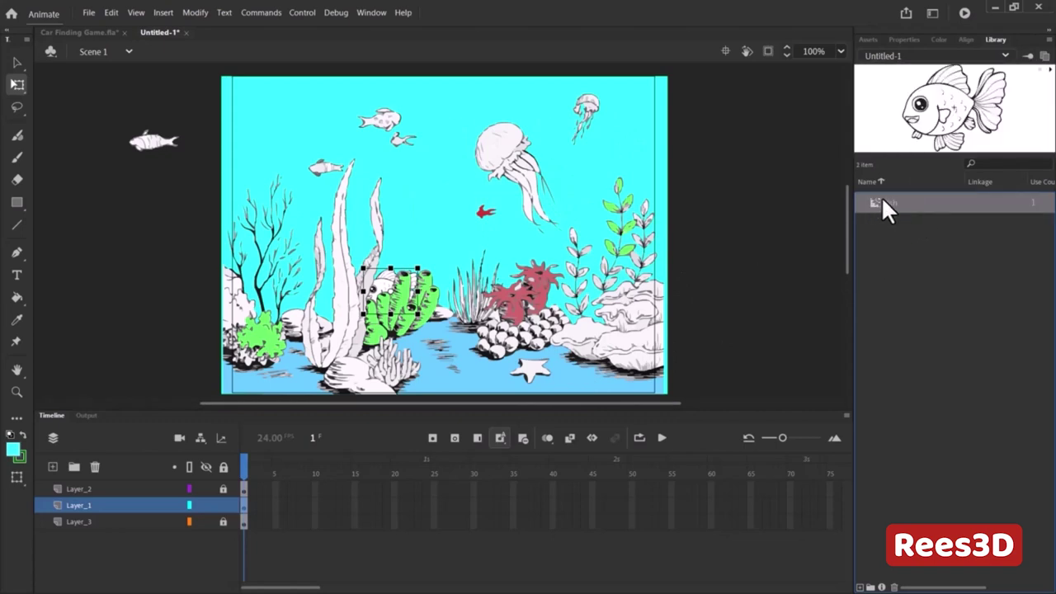
{"action": "left_click_drag", "start_coordinate": [882, 203], "coordinate": [511, 284]}
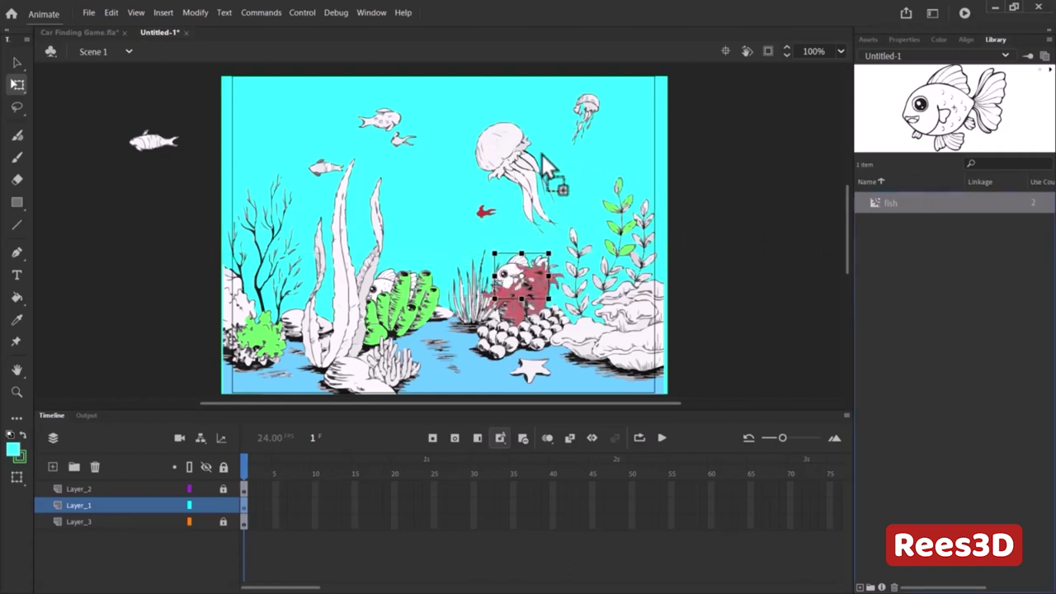
{"action": "left_click_drag", "start_coordinate": [542, 154], "coordinate": [502, 163]}
{"action": "left_click_drag", "start_coordinate": [844, 212], "coordinate": [303, 246]}
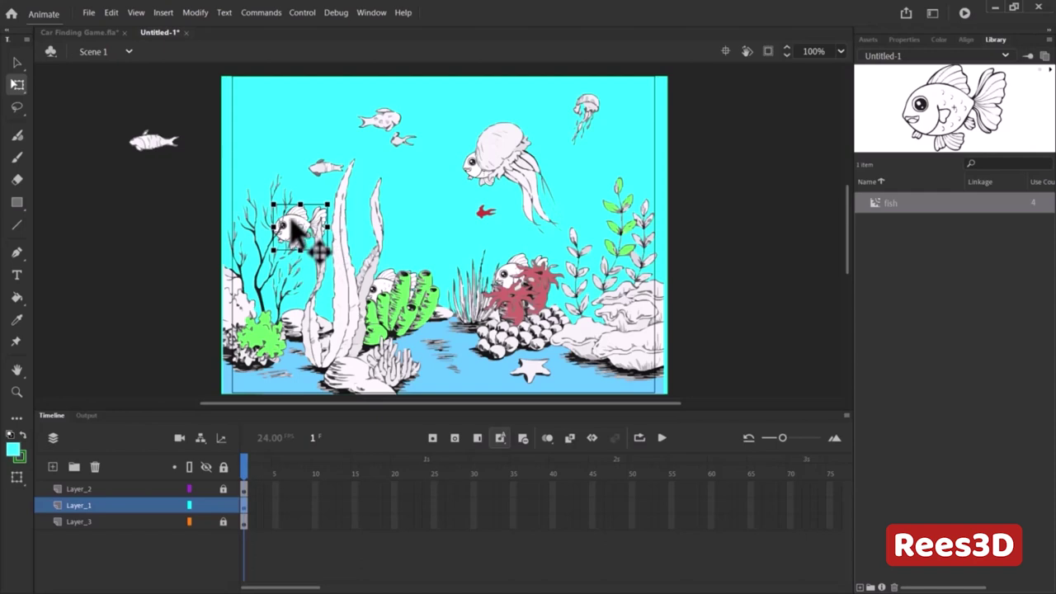
{"action": "left_click_drag", "start_coordinate": [289, 216], "coordinate": [260, 267]}
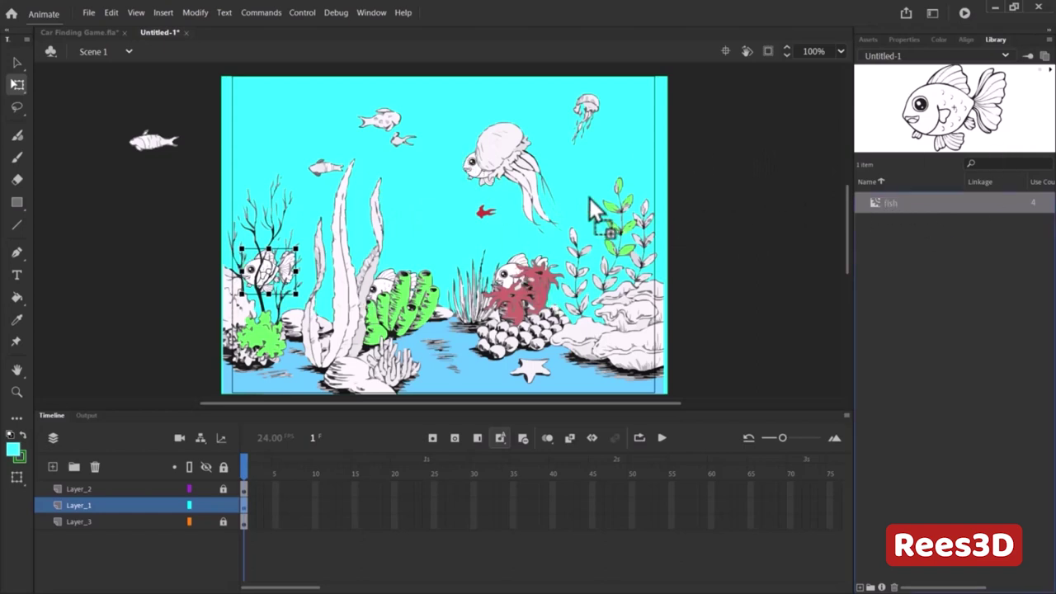
{"action": "left_click_drag", "start_coordinate": [589, 198], "coordinate": [619, 249]}
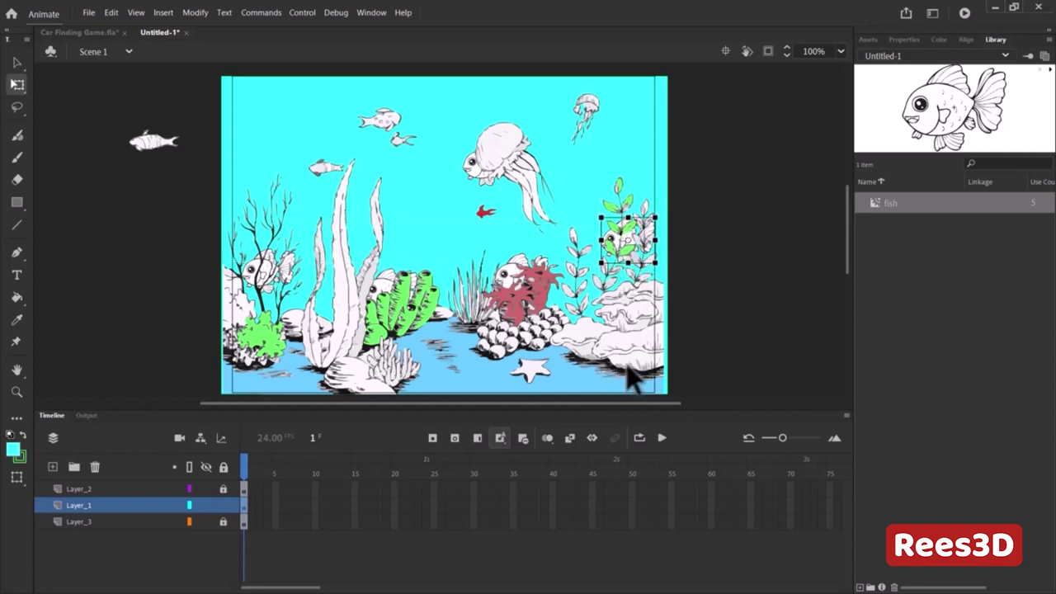
- Select the fish near the jellyfish, then bring up the Car Finding Game document
{"action": "left_click", "coordinate": [705, 290]}
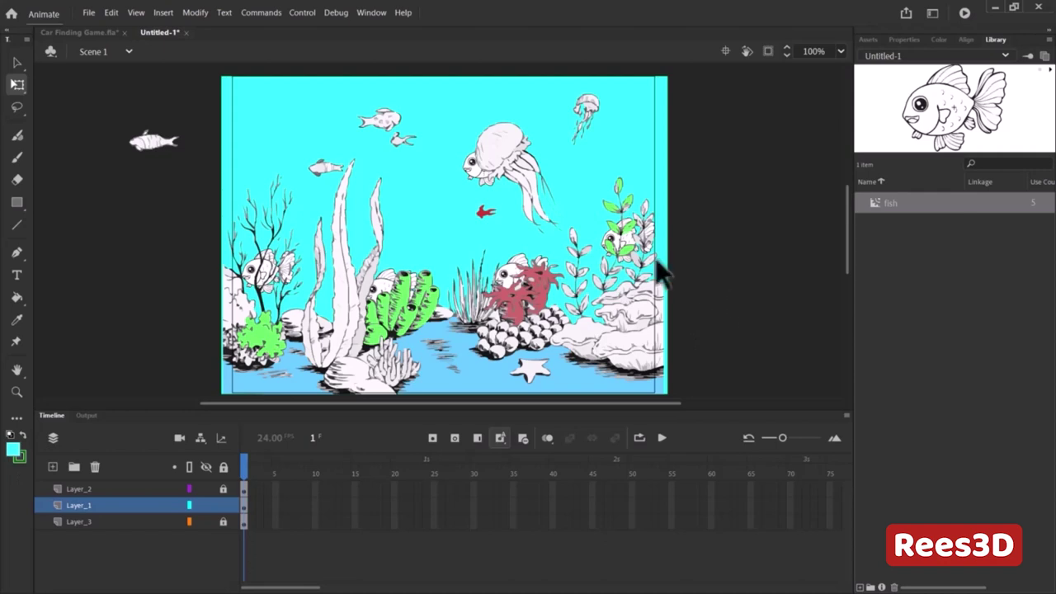
{"action": "left_click", "coordinate": [486, 173]}
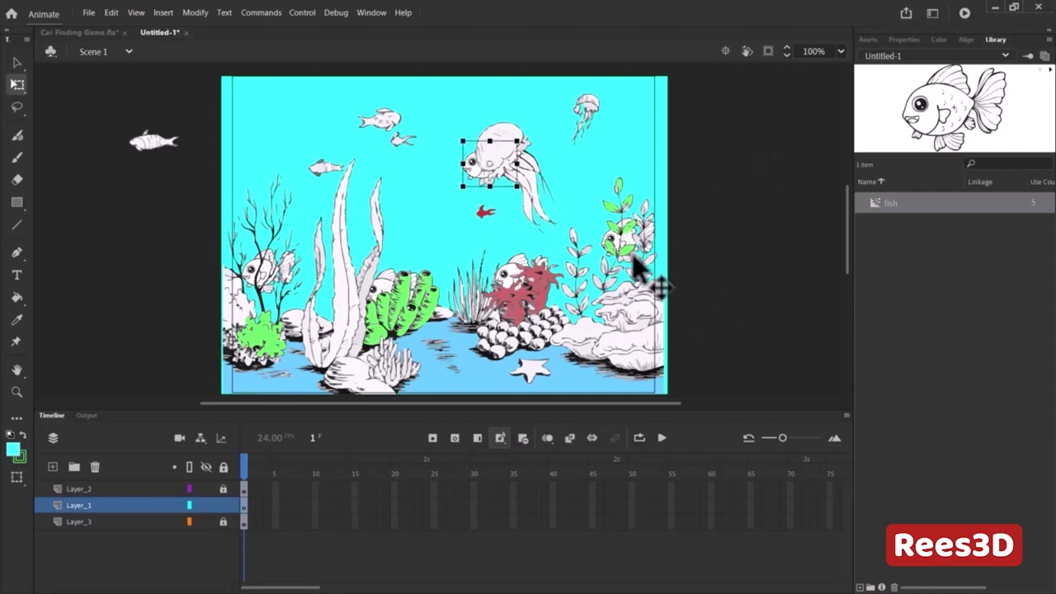
{"action": "left_click", "coordinate": [98, 34]}
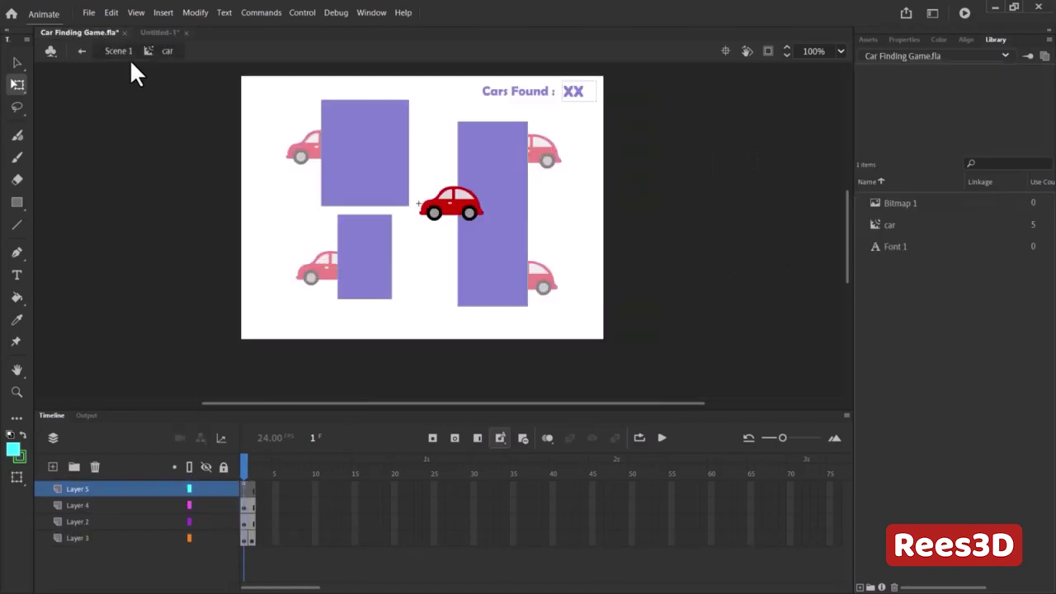
- Return to Scene 1 and show the selected car's Properties, with instance name mcCar0
{"action": "left_click", "coordinate": [82, 51]}
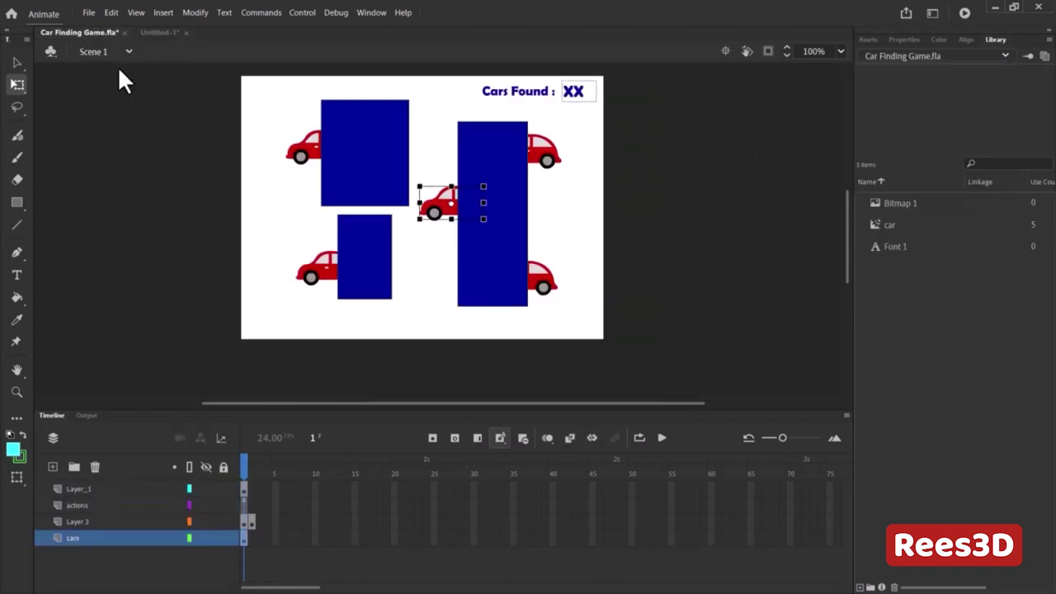
{"action": "left_click", "coordinate": [903, 39]}
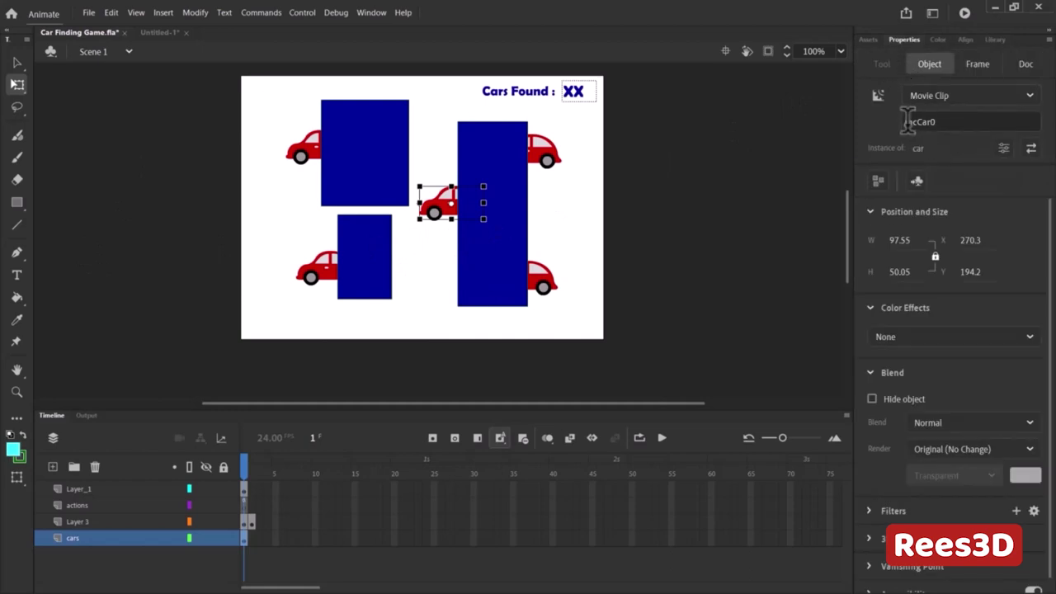
{"action": "left_click", "coordinate": [942, 120]}
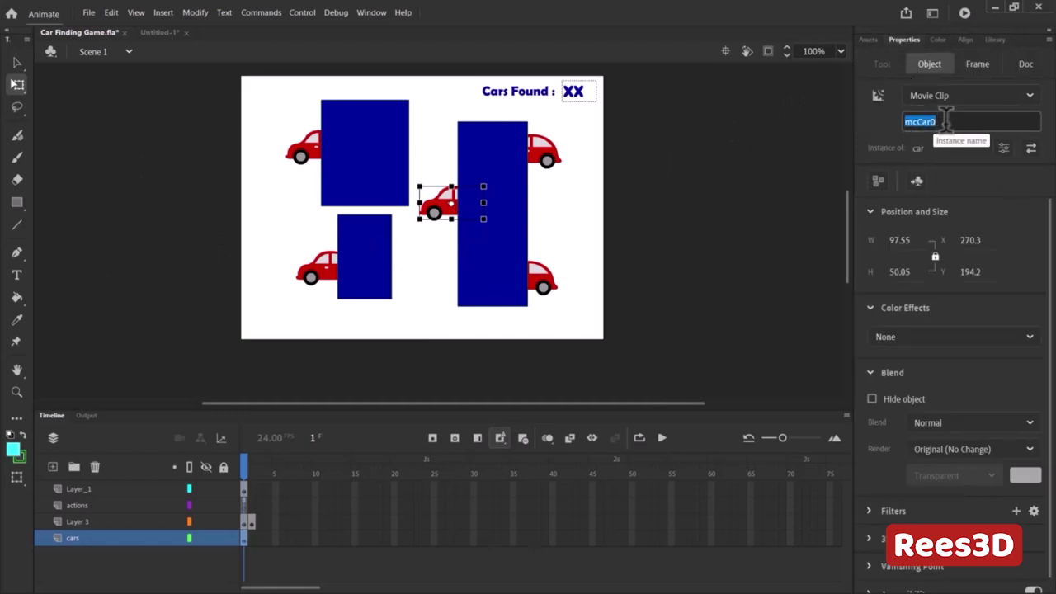
- Click through every car to read its instance name, mcCar0 to mcCar4
{"action": "left_click", "coordinate": [553, 169]}
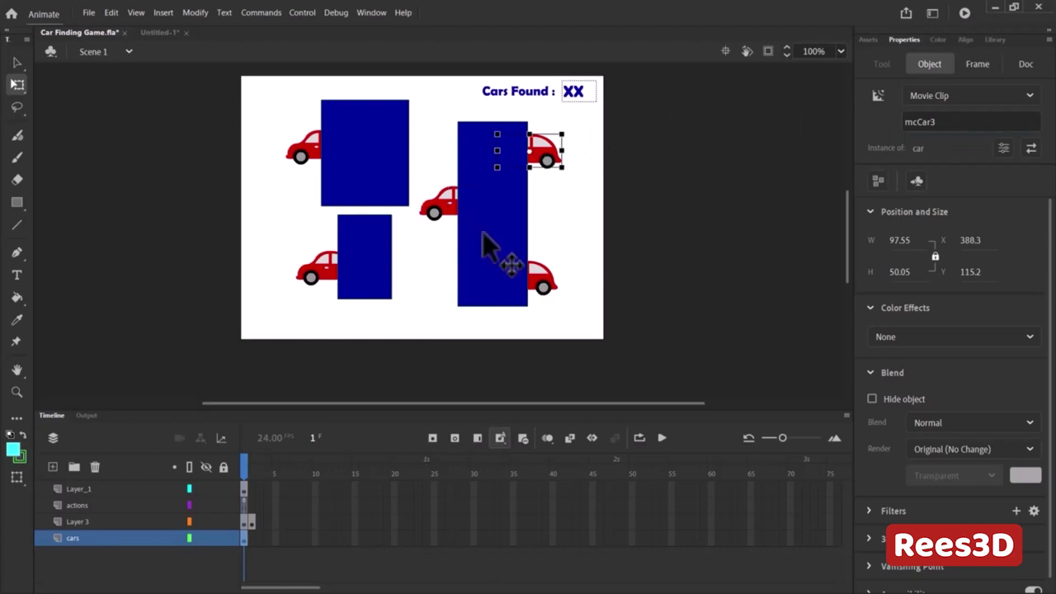
{"action": "left_click", "coordinate": [317, 275]}
{"action": "left_click", "coordinate": [545, 282]}
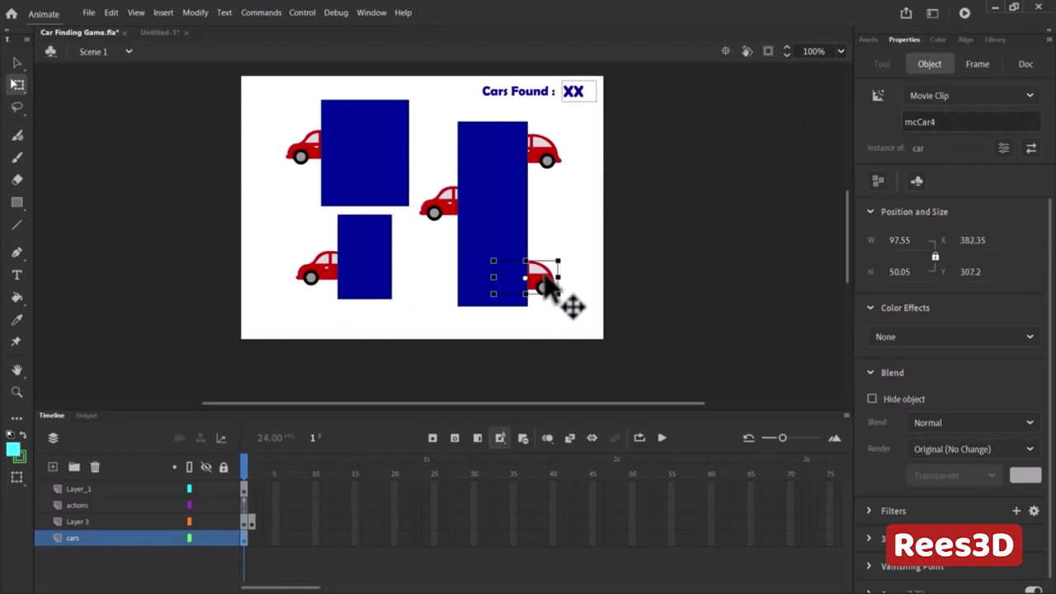
{"action": "left_click", "coordinate": [307, 157]}
{"action": "left_click", "coordinate": [544, 290]}
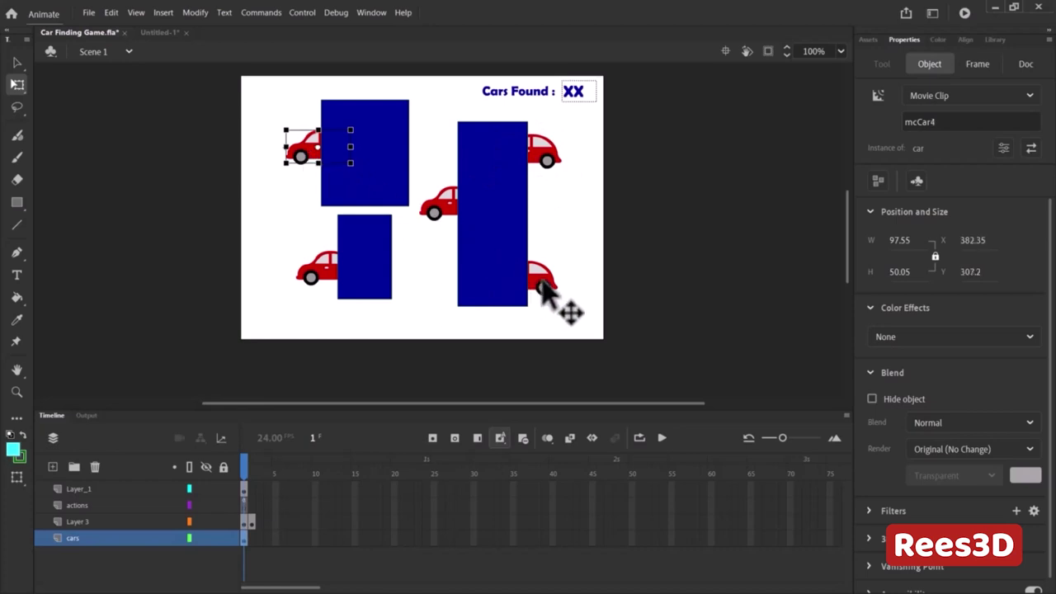
{"action": "left_click", "coordinate": [544, 157]}
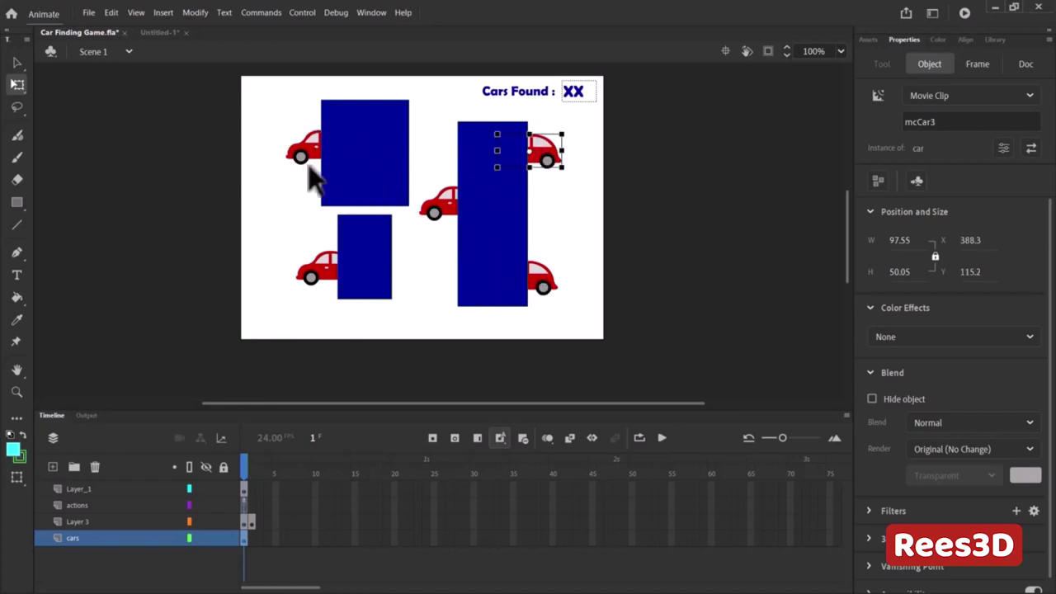
{"action": "left_click", "coordinate": [438, 207]}
{"action": "left_click", "coordinate": [320, 266]}
{"action": "left_click", "coordinate": [292, 159]}
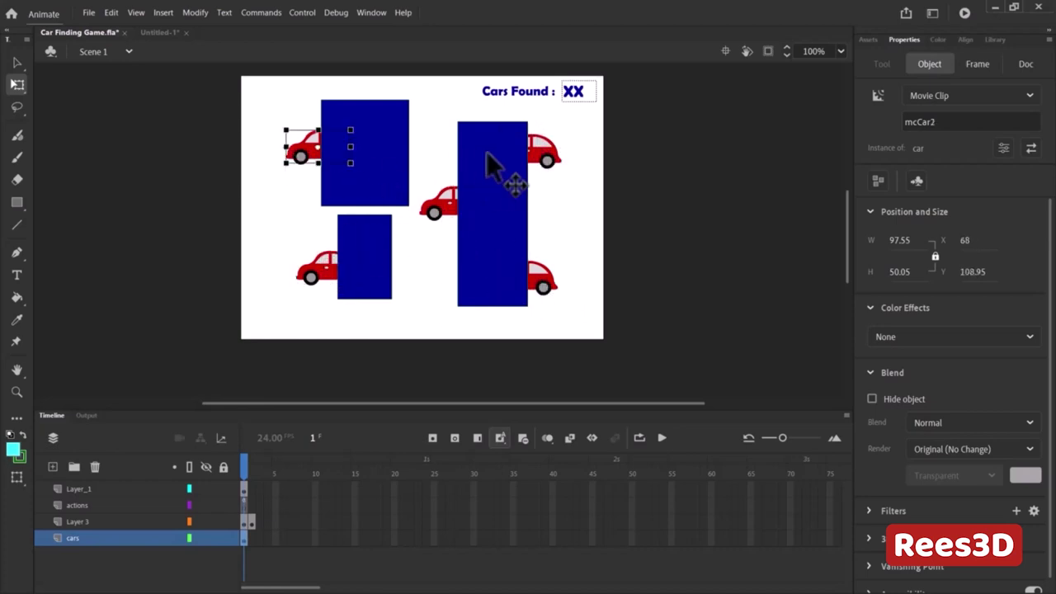
{"action": "left_click", "coordinate": [541, 157]}
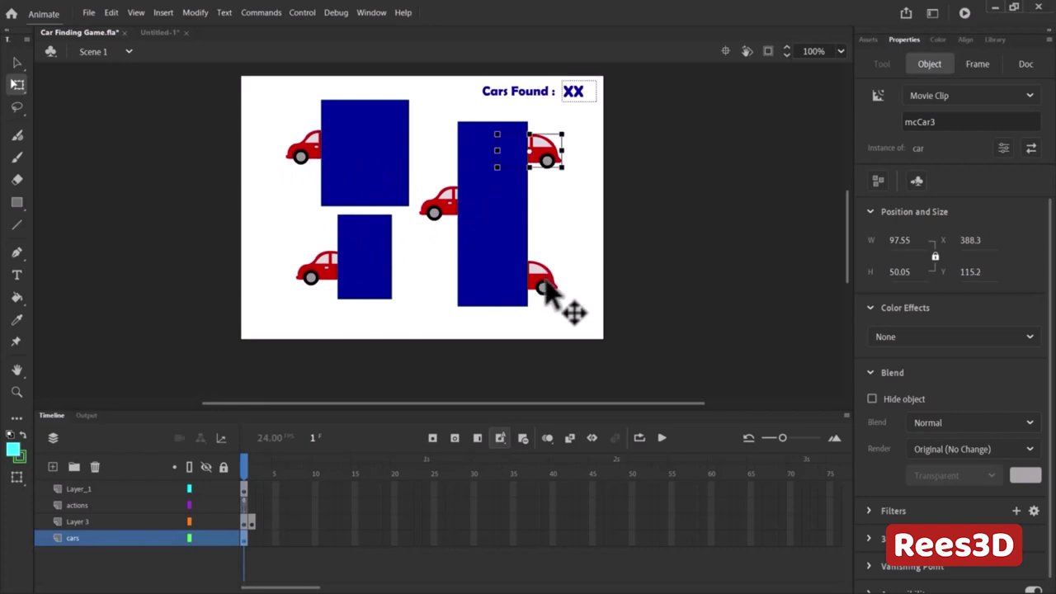
{"action": "left_click", "coordinate": [439, 205]}
{"action": "left_click", "coordinate": [318, 268]}
{"action": "left_click", "coordinate": [301, 149]}
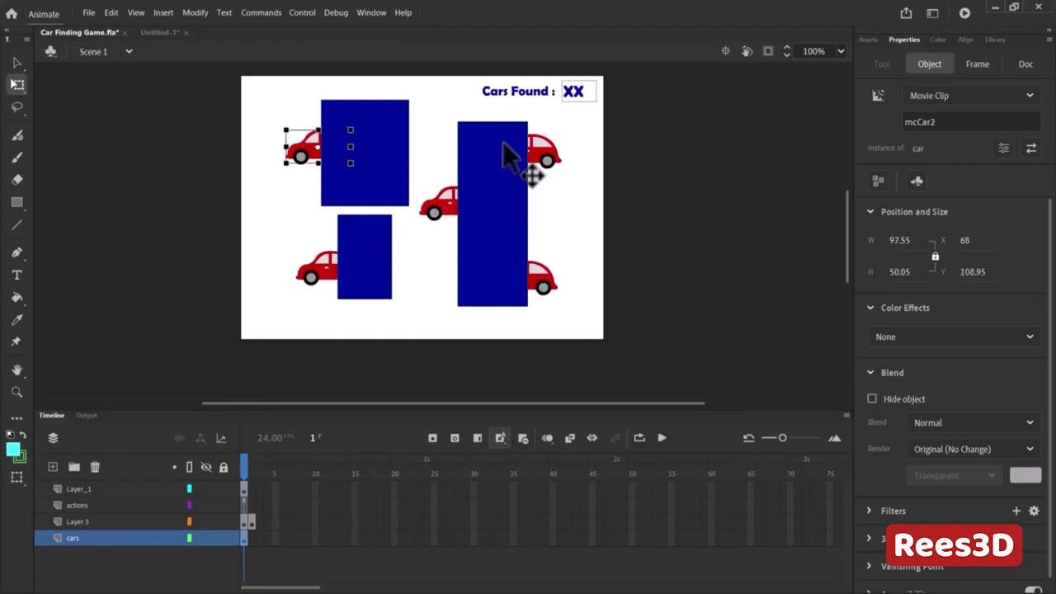
{"action": "left_click", "coordinate": [543, 153]}
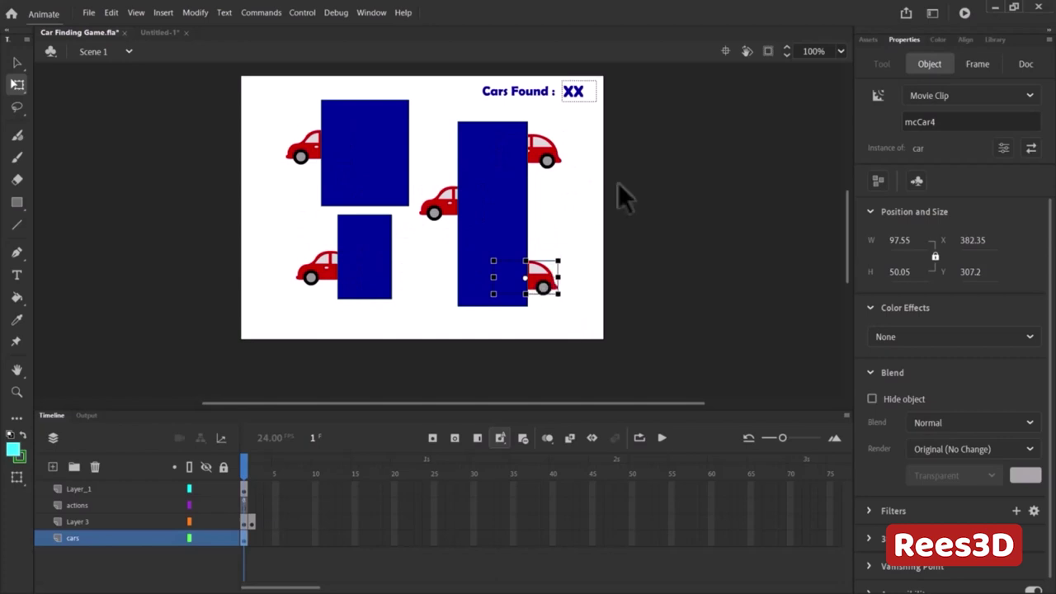
{"action": "left_click", "coordinate": [147, 32]}
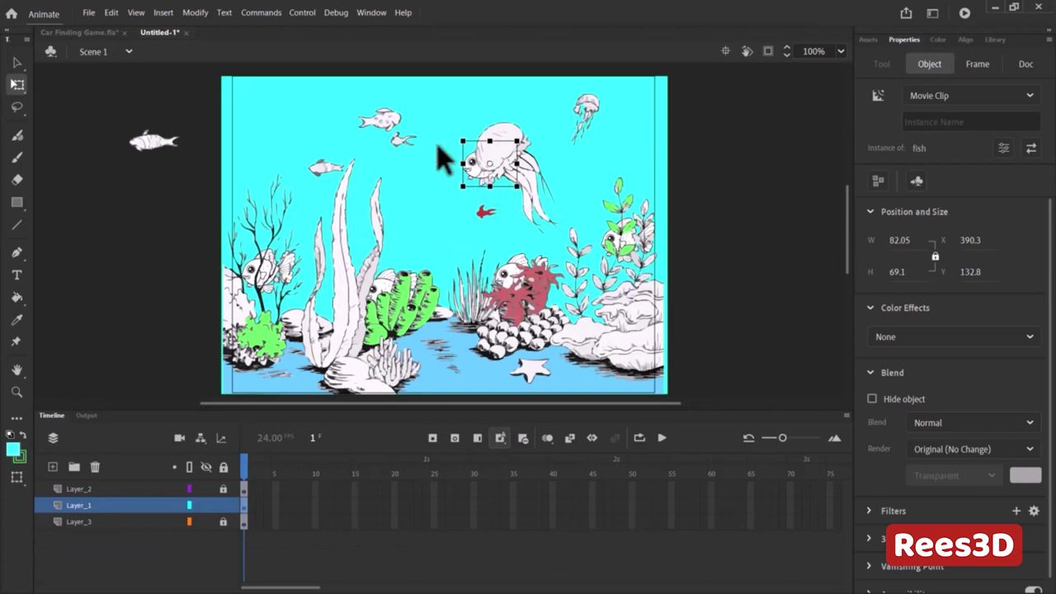
{"action": "left_click", "coordinate": [82, 32]}
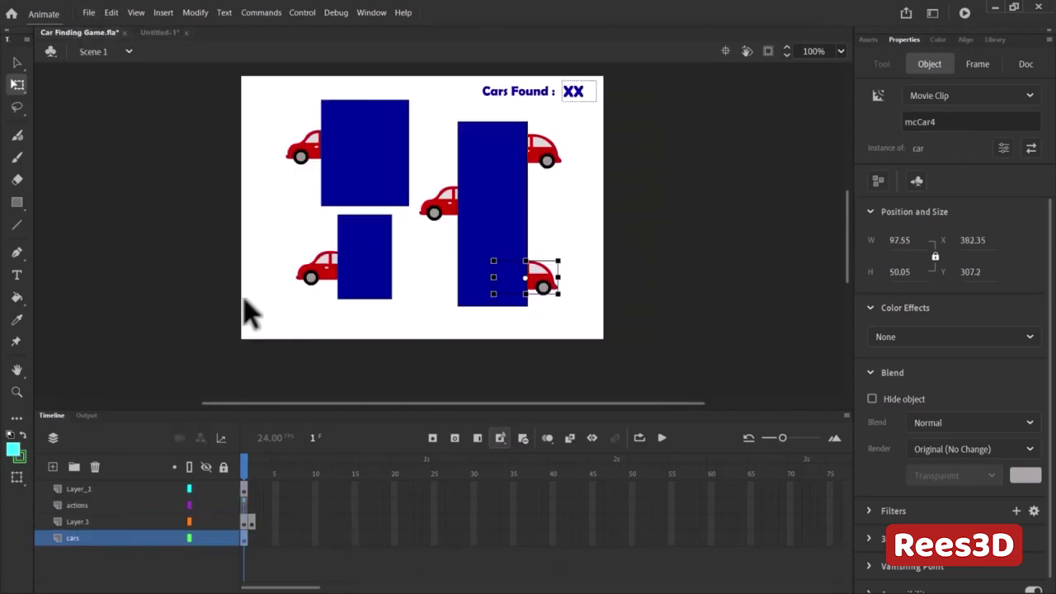
- Open the actions layer's frame 1 script and enlarge the Actions panel over the stage
{"action": "right_click", "coordinate": [245, 505]}
{"action": "left_click", "coordinate": [270, 498]}
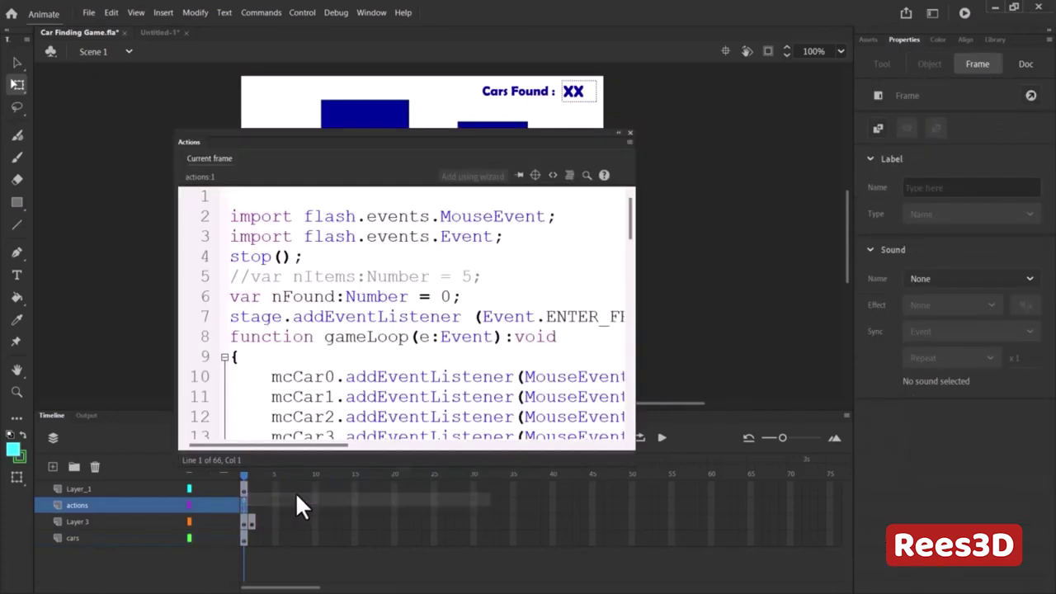
{"action": "left_click_drag", "start_coordinate": [456, 142], "coordinate": [410, 87]}
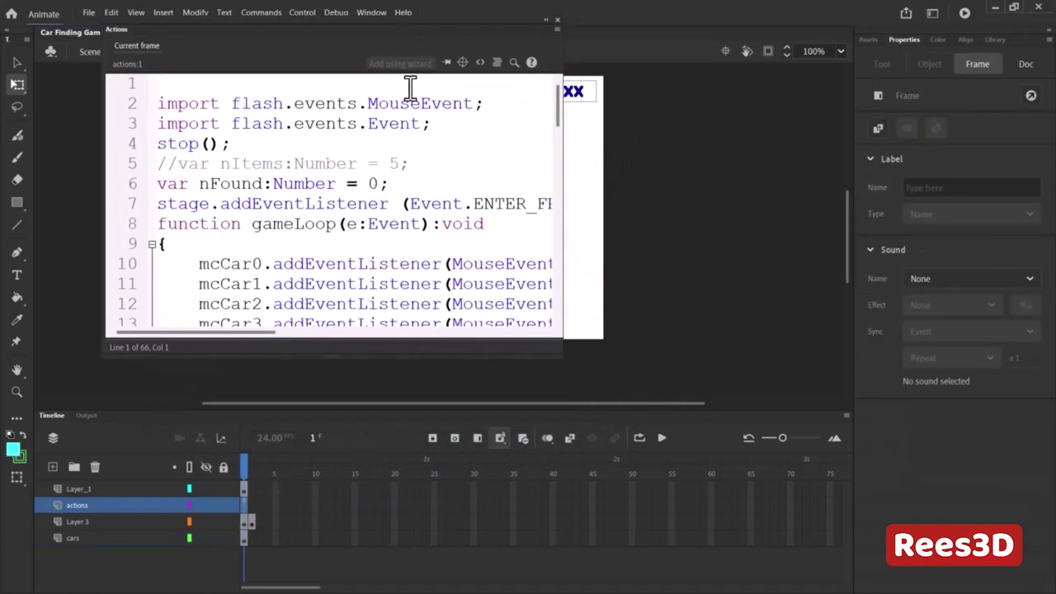
{"action": "left_click_drag", "start_coordinate": [558, 356], "coordinate": [882, 576]}
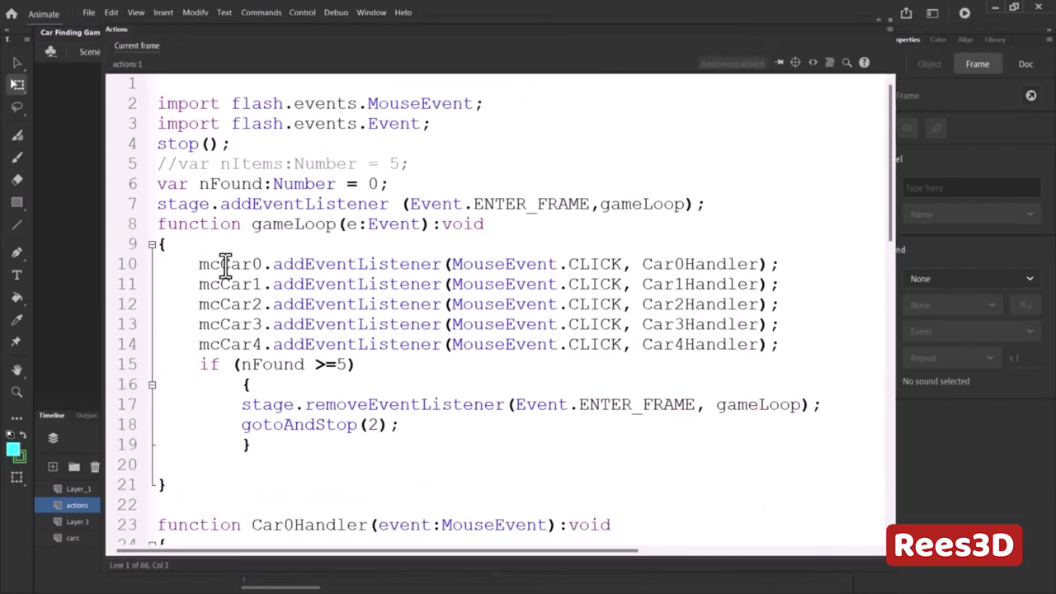
- Review the script and copy the instance name mcCar0 from line 10
{"action": "left_click_drag", "start_coordinate": [224, 265], "coordinate": [245, 304]}
{"action": "scroll", "coordinate": [248, 305], "scroll_direction": "down", "scroll_amount": 3}
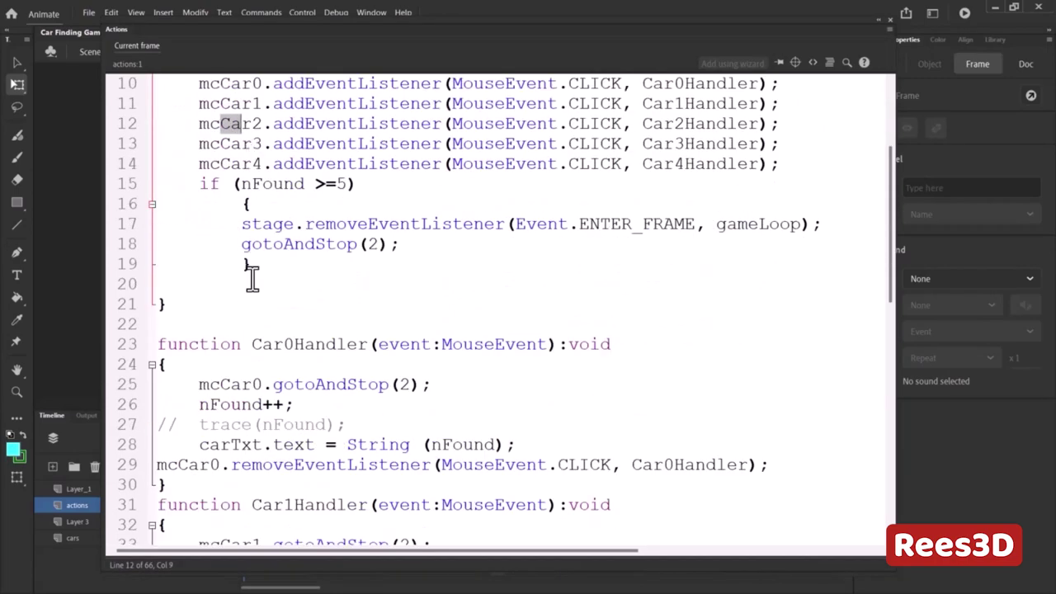
{"action": "scroll", "coordinate": [264, 256], "scroll_direction": "down", "scroll_amount": 2}
{"action": "scroll", "coordinate": [239, 329], "scroll_direction": "down", "scroll_amount": 9}
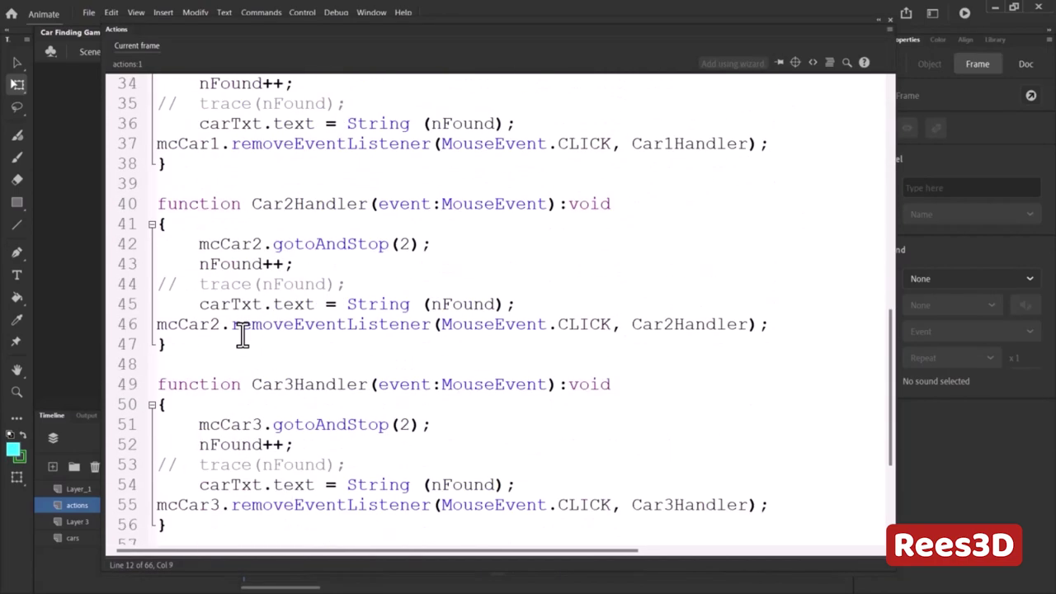
{"action": "scroll", "coordinate": [253, 336], "scroll_direction": "up", "scroll_amount": 14}
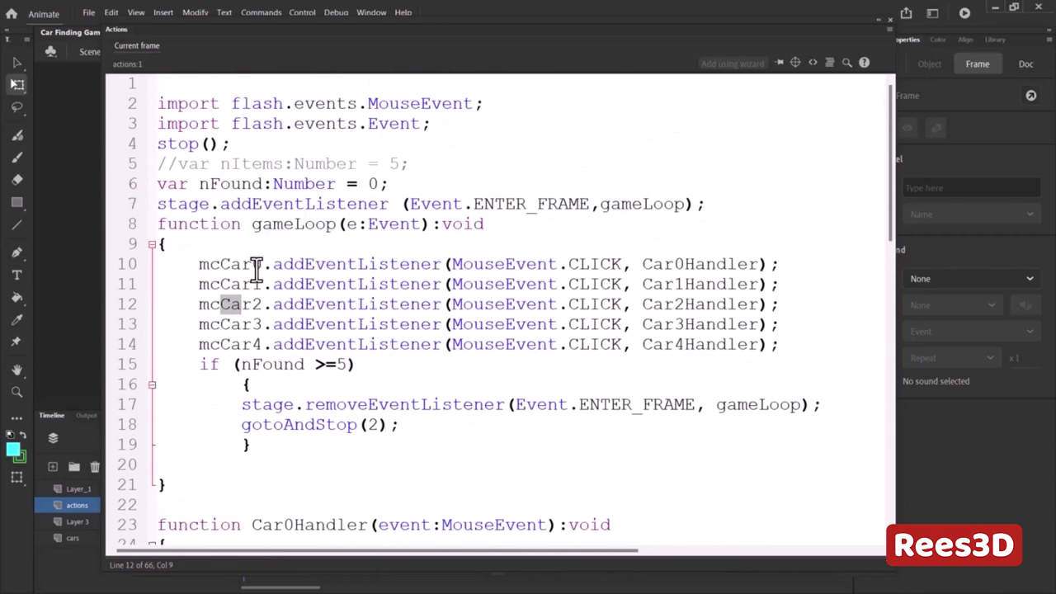
{"action": "left_click_drag", "start_coordinate": [200, 264], "coordinate": [263, 265]}
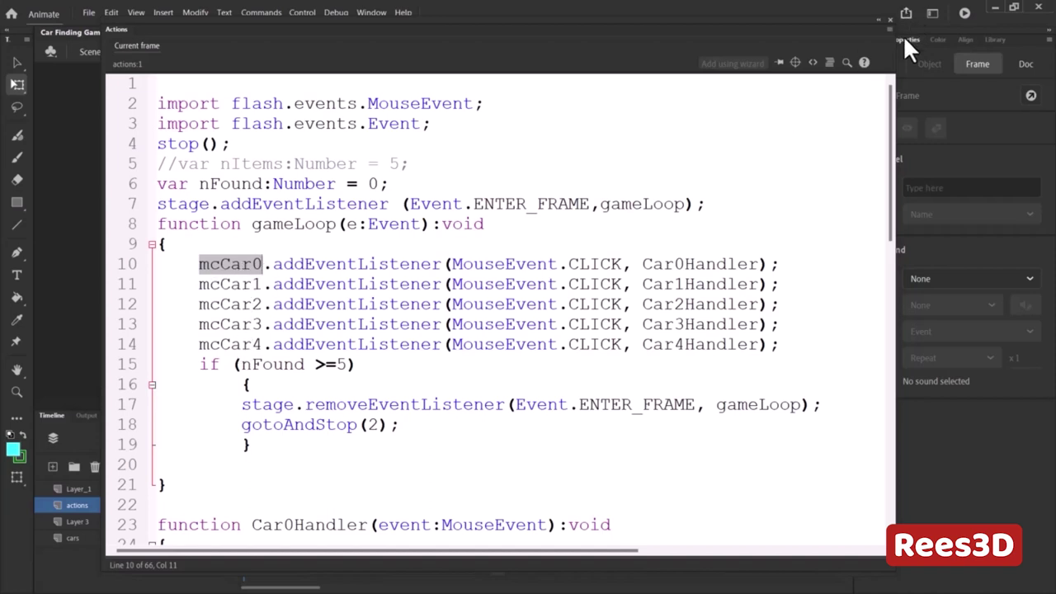
{"action": "right_click", "coordinate": [272, 285]}
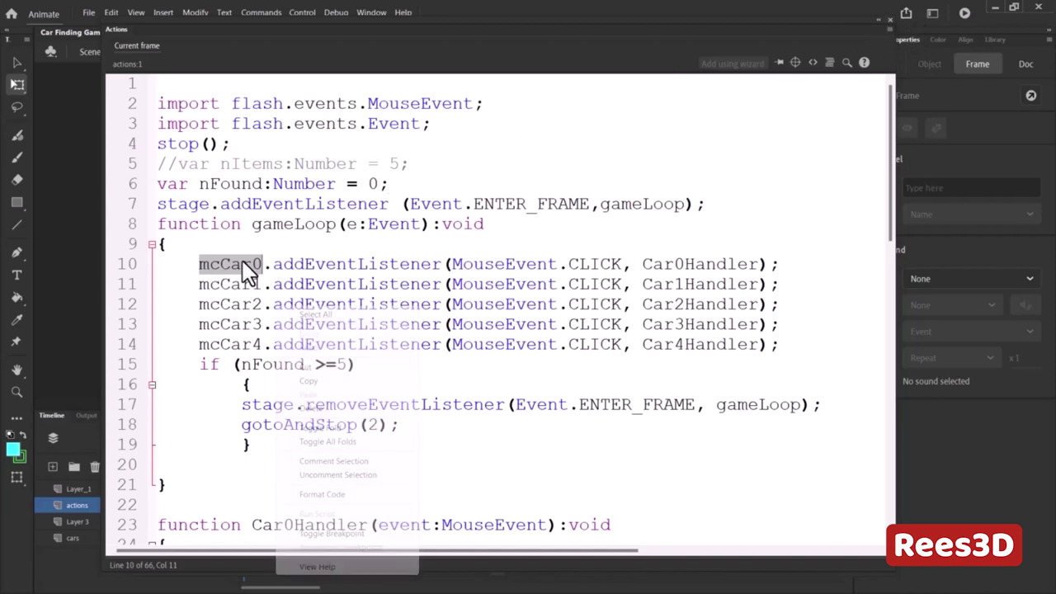
{"action": "left_click", "coordinate": [301, 377]}
- Collapse the code panel and switch to the underwater fish document
{"action": "left_click", "coordinate": [117, 28]}
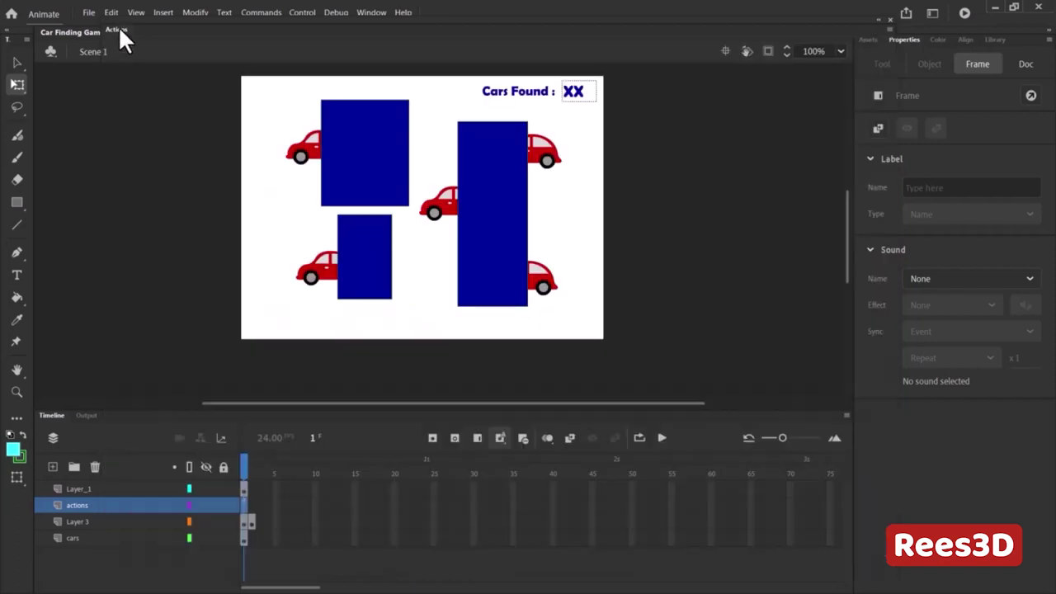
{"action": "left_click_drag", "start_coordinate": [120, 33], "coordinate": [105, 117]}
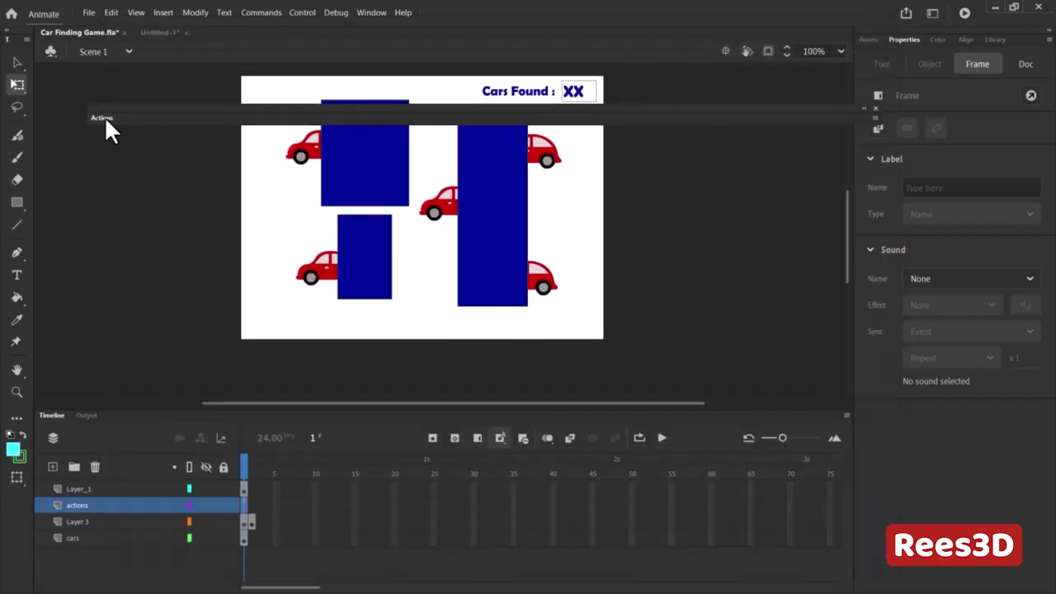
{"action": "left_click", "coordinate": [334, 210]}
{"action": "key", "text": "ctrl+Tab"}
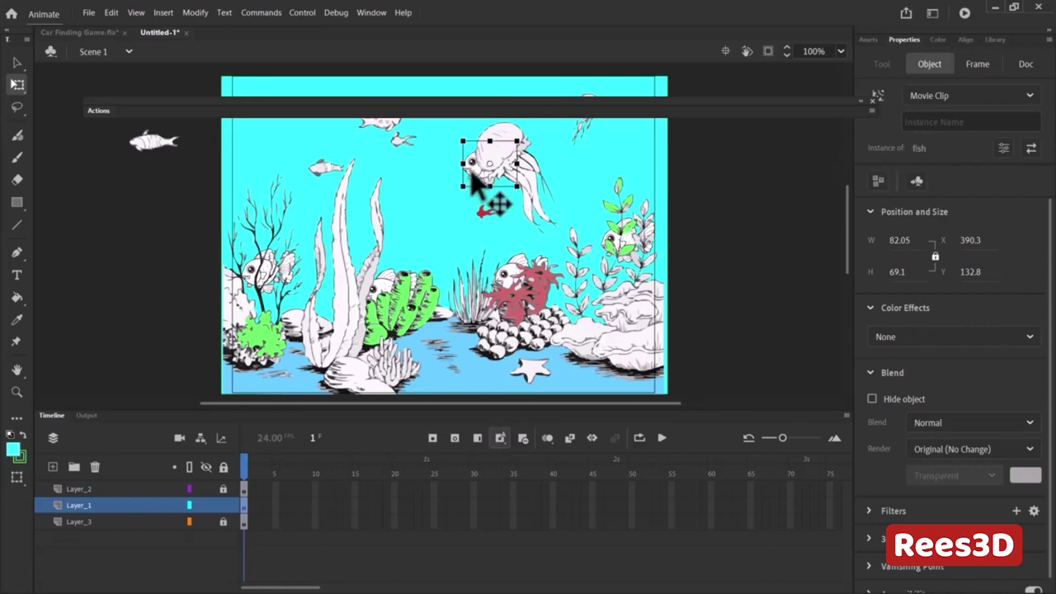
- Name the selected fish mcFish0, starting from the pasted mcCar0
{"action": "left_click", "coordinate": [929, 121]}
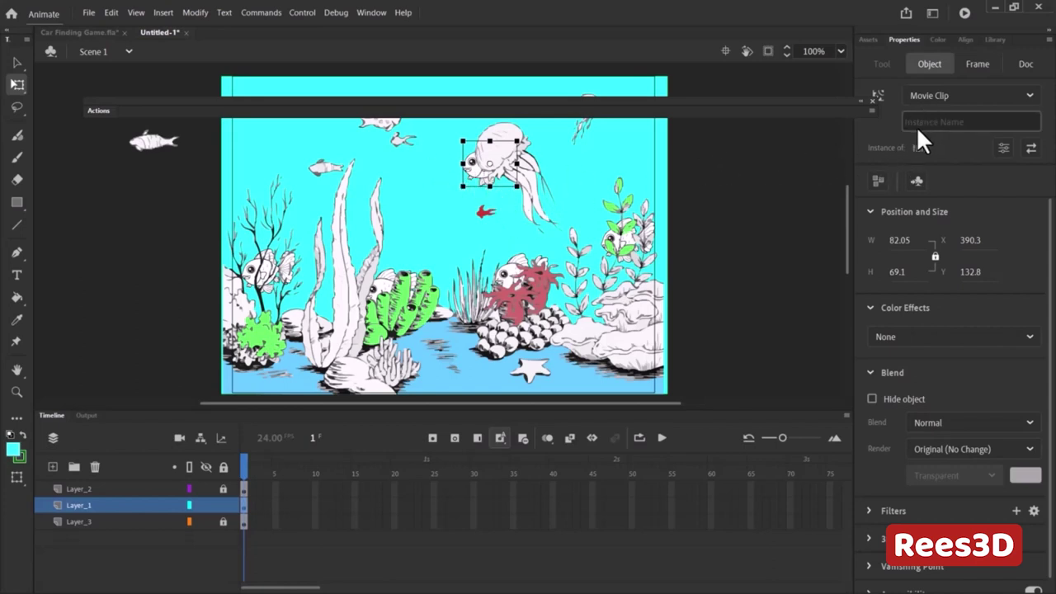
{"action": "type", "text": "mcCar0"}
{"action": "left_click", "coordinate": [951, 120]}
{"action": "key", "text": "Return"}
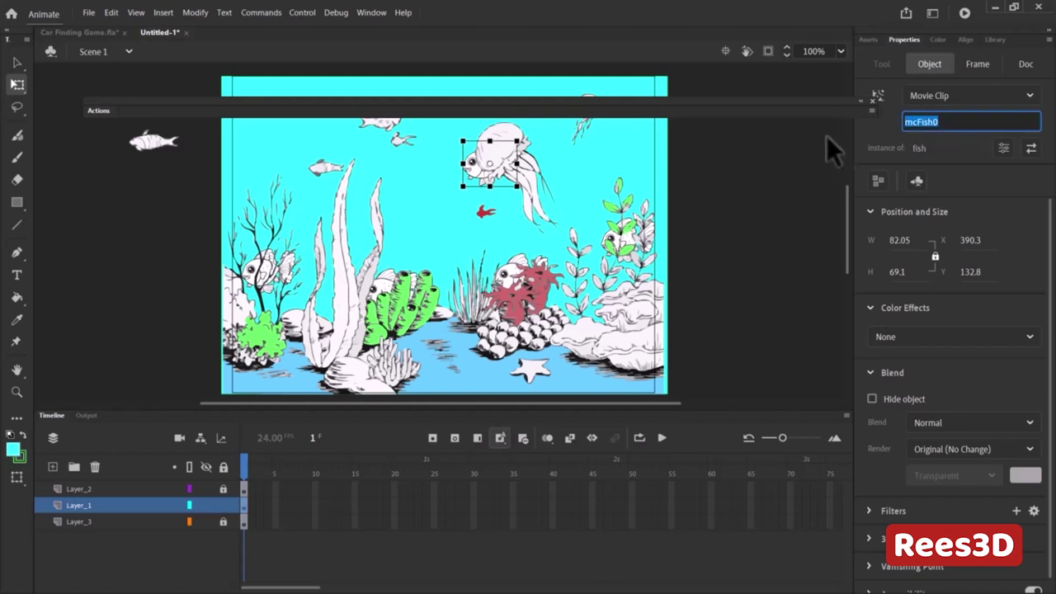
- Name the lower-left fish mcFish1
{"action": "left_click", "coordinate": [276, 272]}
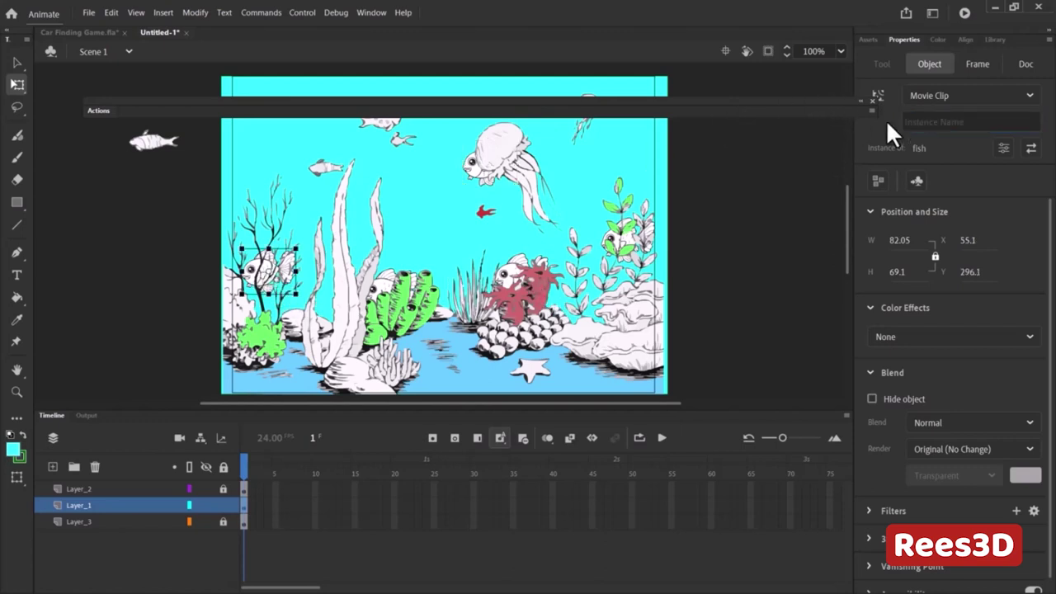
{"action": "left_click", "coordinate": [938, 120]}
{"action": "key", "text": "ctrl+v"}
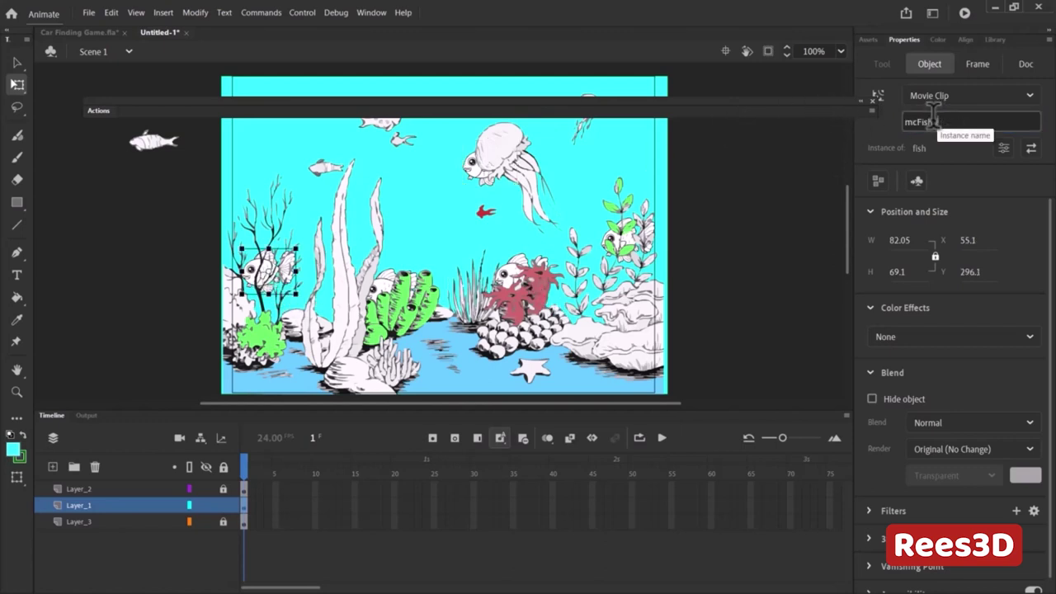
{"action": "key", "text": "Return"}
{"action": "left_click", "coordinate": [937, 121]}
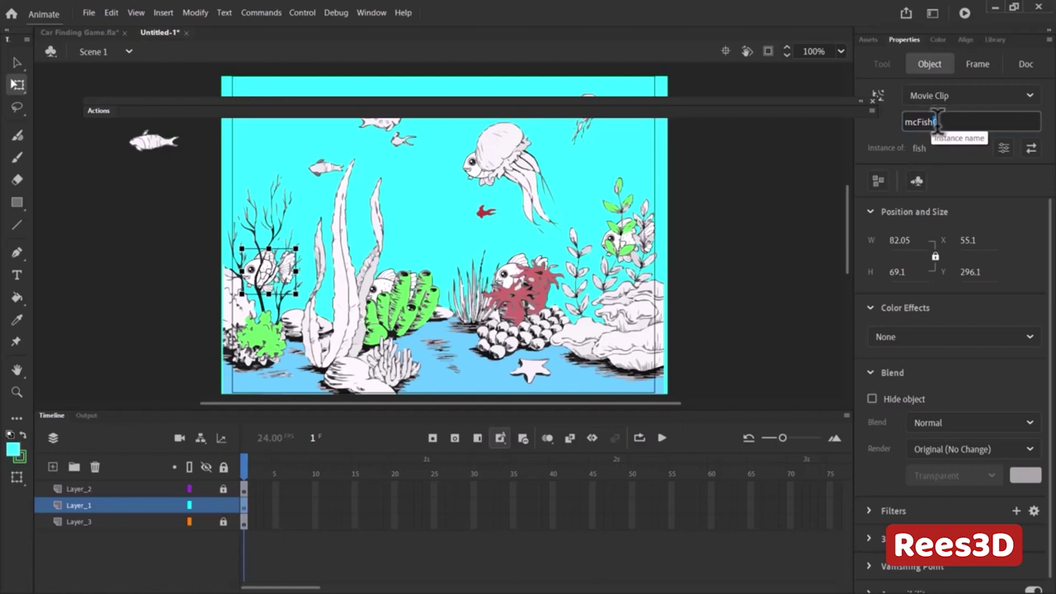
{"action": "type", "text": "1"}
{"action": "key", "text": "Return"}
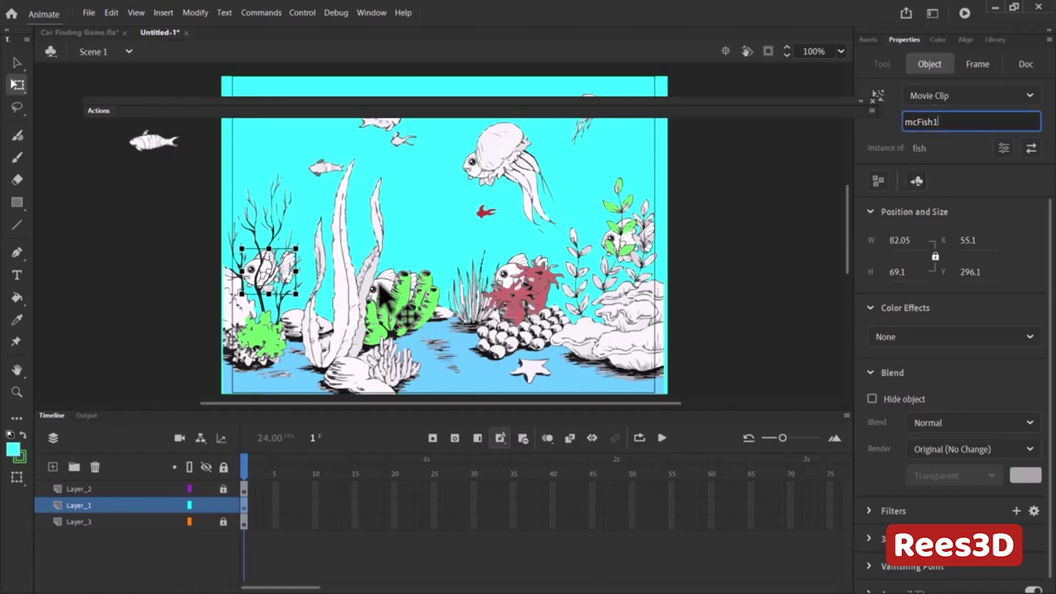
- Name the fish behind the green coral mcFish2
{"action": "left_click", "coordinate": [388, 293]}
{"action": "left_click", "coordinate": [948, 120]}
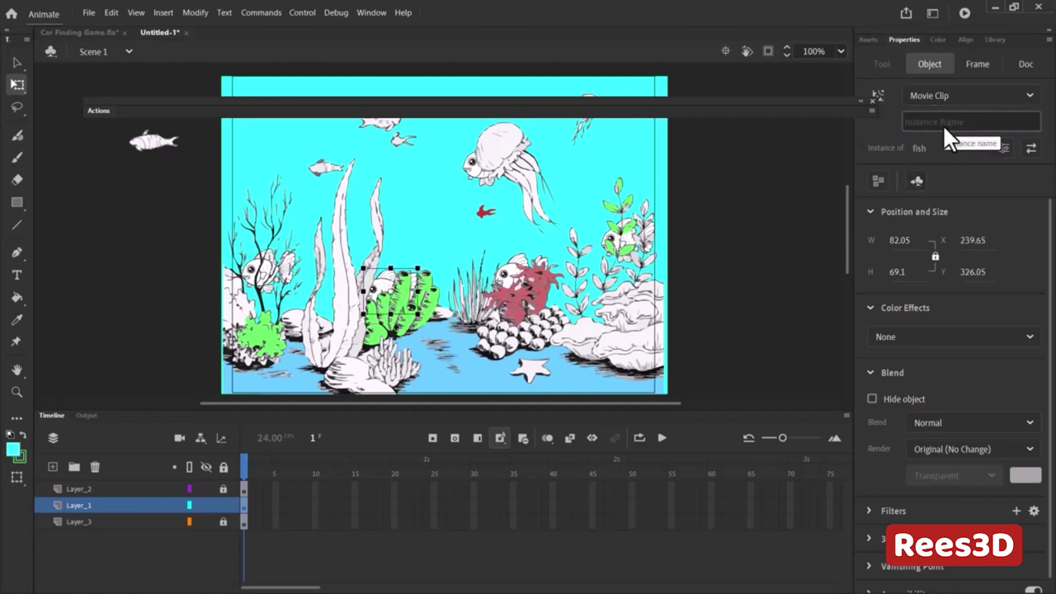
{"action": "key", "text": "ctrl+v"}
{"action": "left_click_drag", "start_coordinate": [934, 123], "coordinate": [948, 117]}
{"action": "type", "text": "3"}
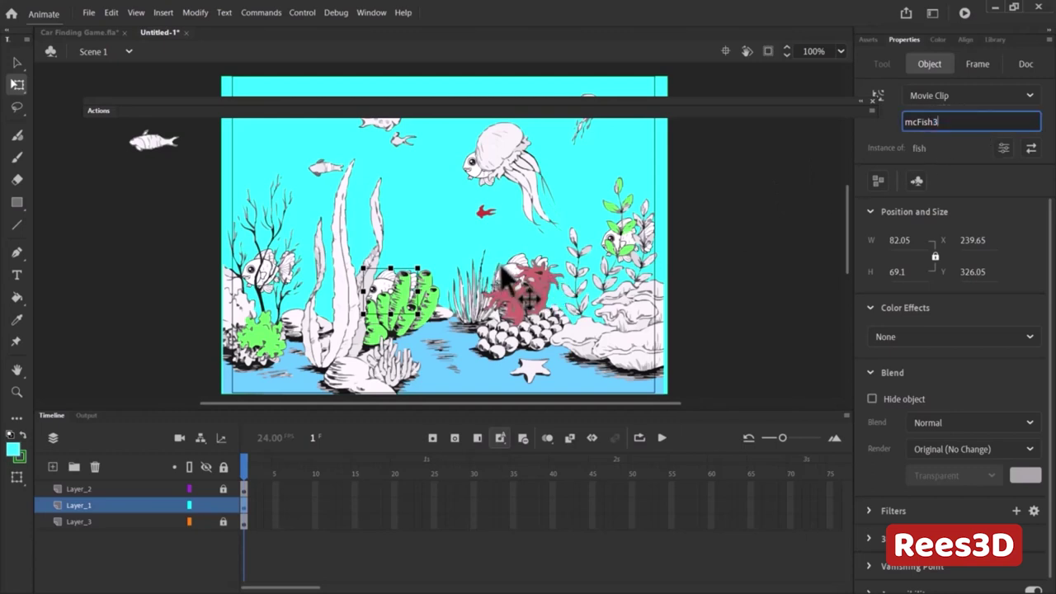
{"action": "key", "text": "BackSpace"}
{"action": "type", "text": "2"}
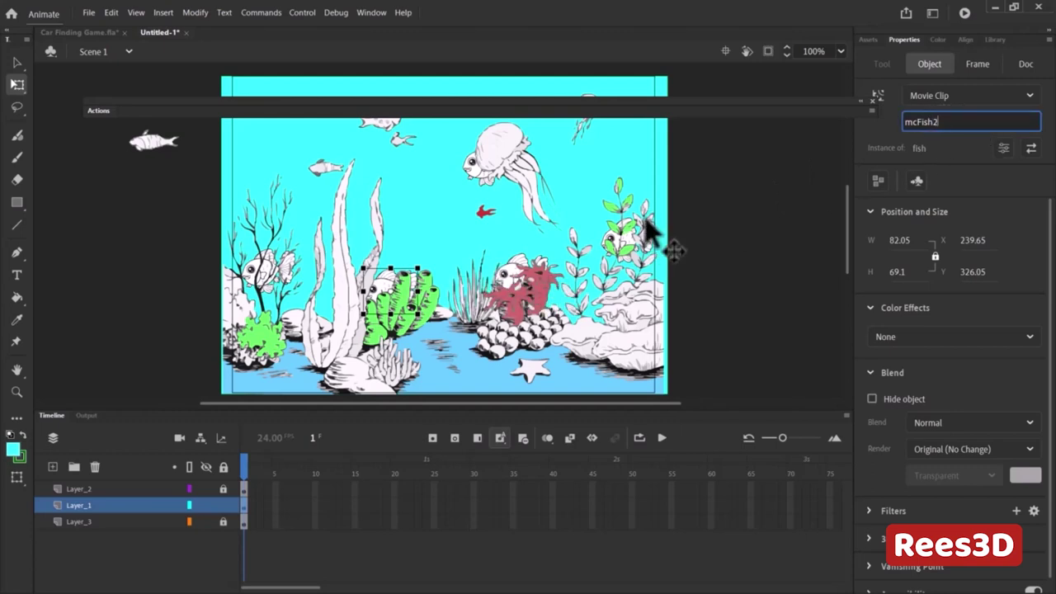
- Name the fish in the red coral mcFish3, then deselect
{"action": "left_click", "coordinate": [515, 284]}
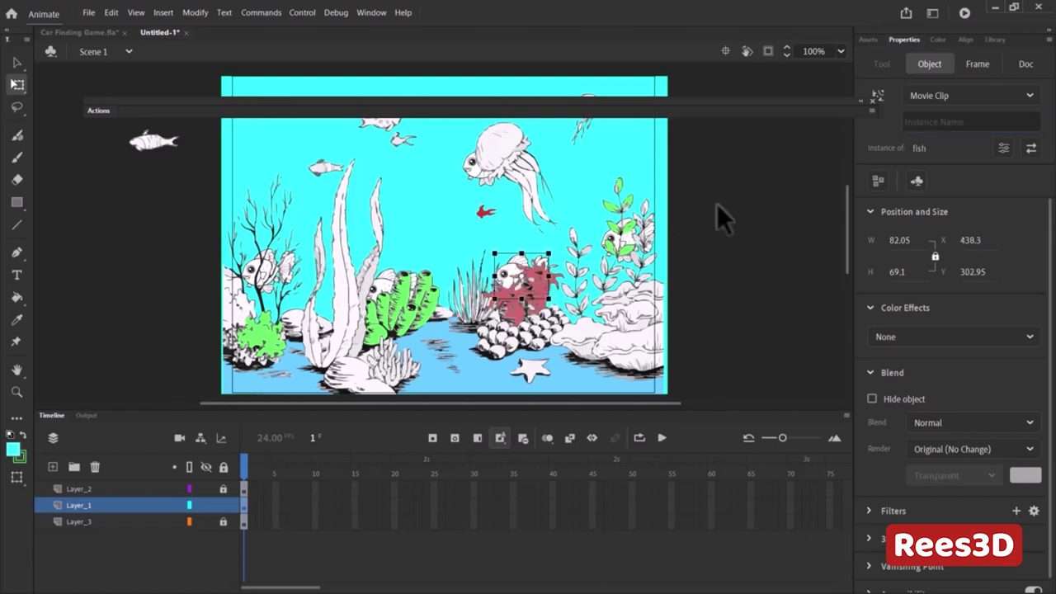
{"action": "key", "text": "ctrl+v"}
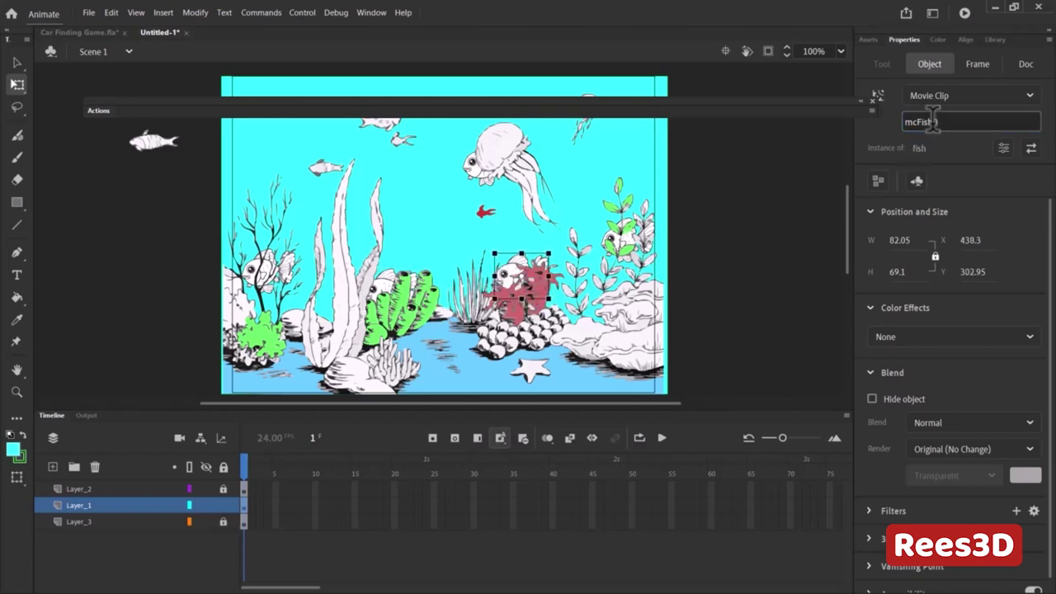
{"action": "left_click_drag", "start_coordinate": [931, 121], "coordinate": [940, 121]}
{"action": "type", "text": "3"}
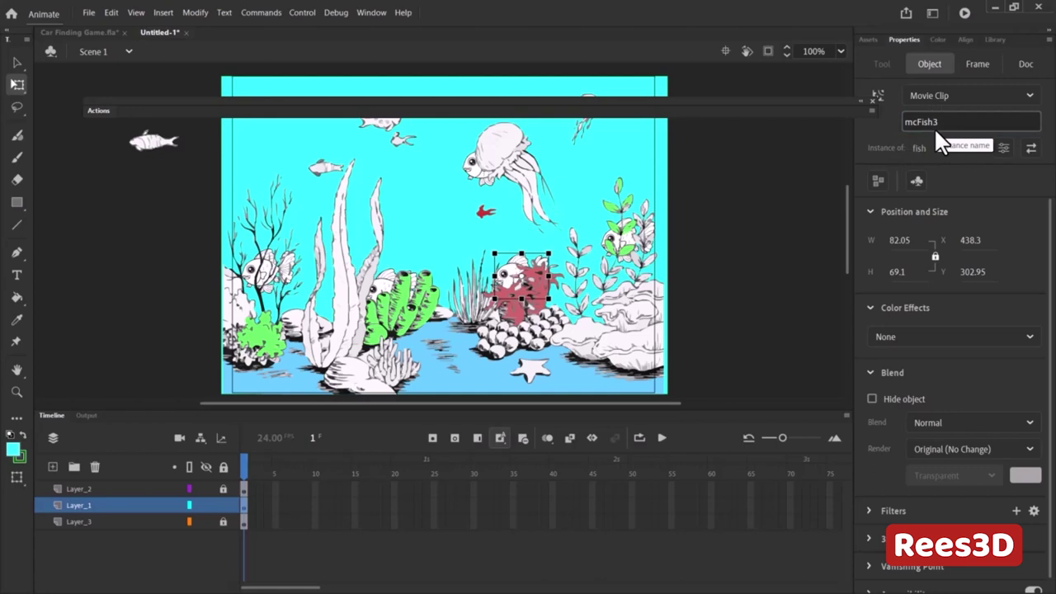
{"action": "left_click", "coordinate": [612, 242]}
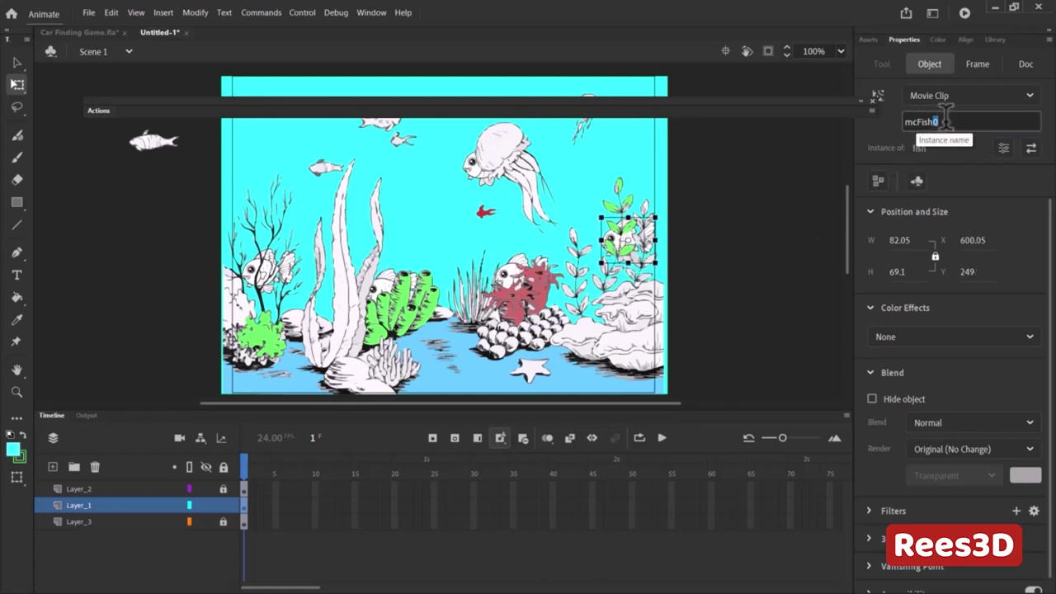
{"action": "left_click", "coordinate": [711, 289]}
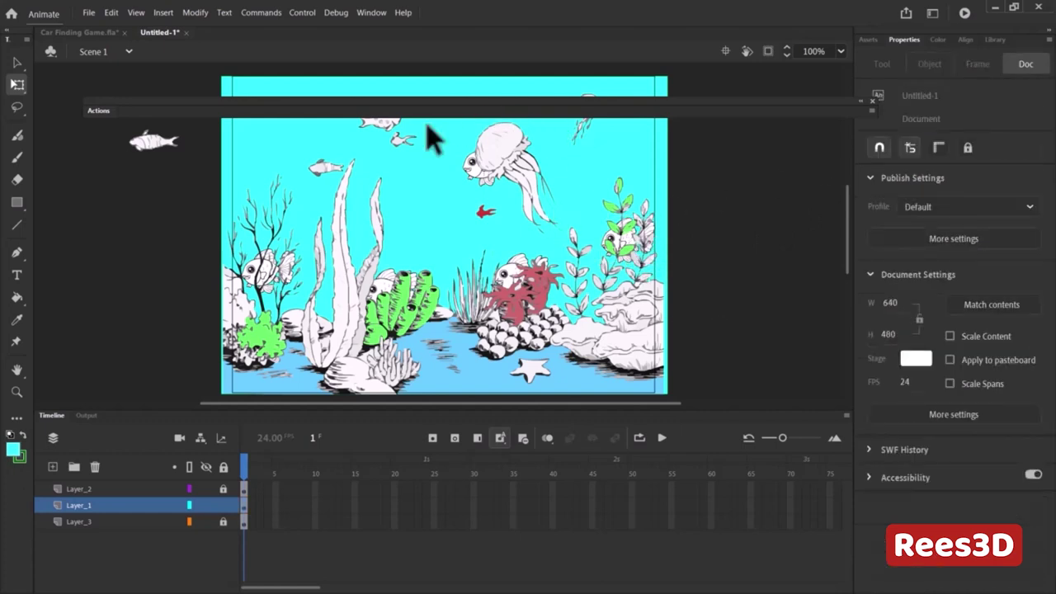
- Open the Car Finding Game's frame script, select all its code, and return to Untitled-1's script editor
{"action": "left_click", "coordinate": [84, 30]}
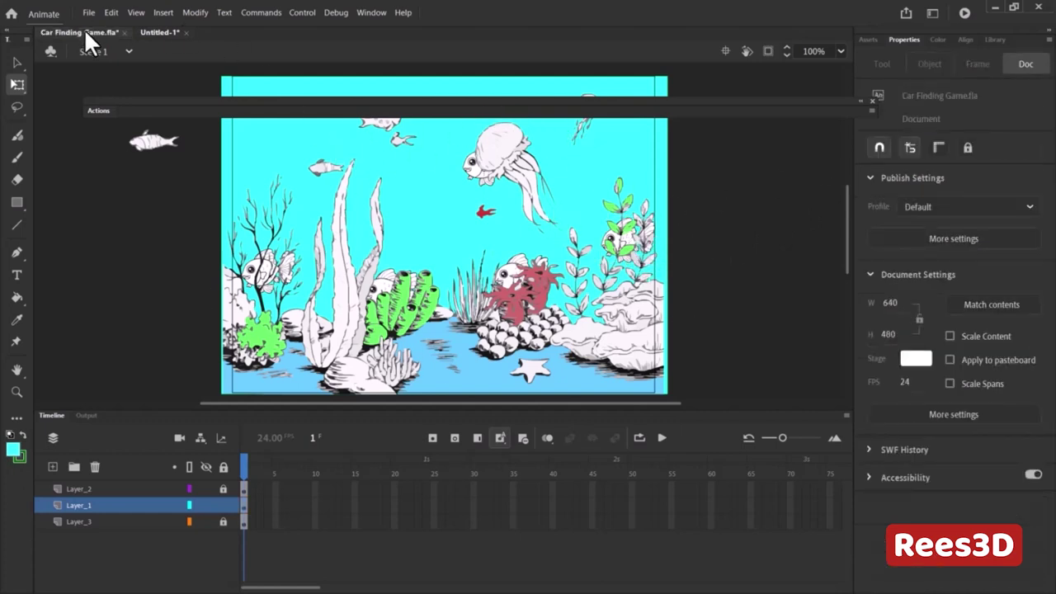
{"action": "right_click", "coordinate": [243, 503]}
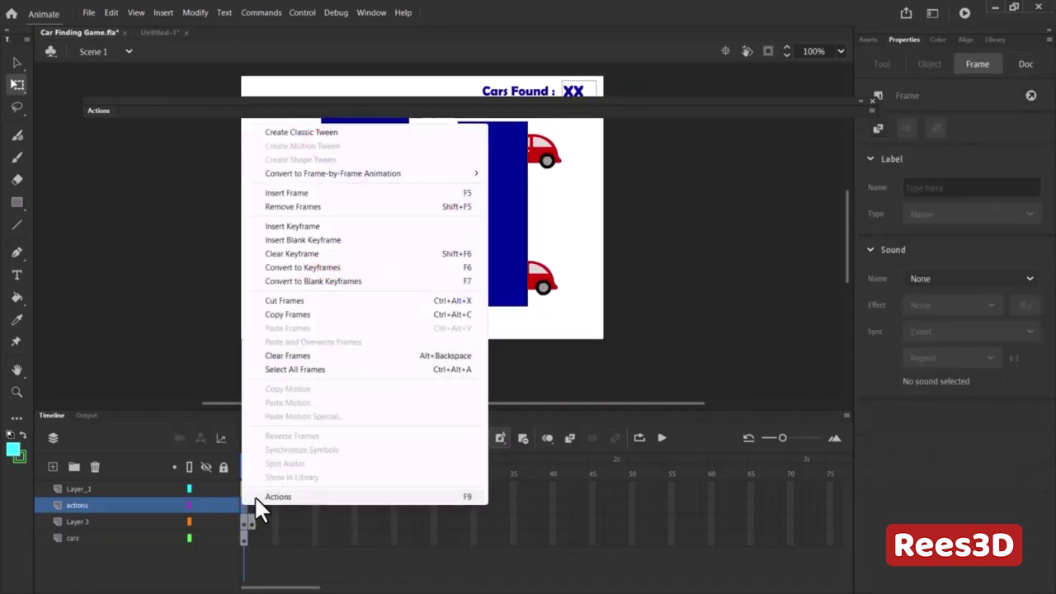
{"action": "left_click", "coordinate": [262, 495]}
{"action": "key", "text": "ctrl+a"}
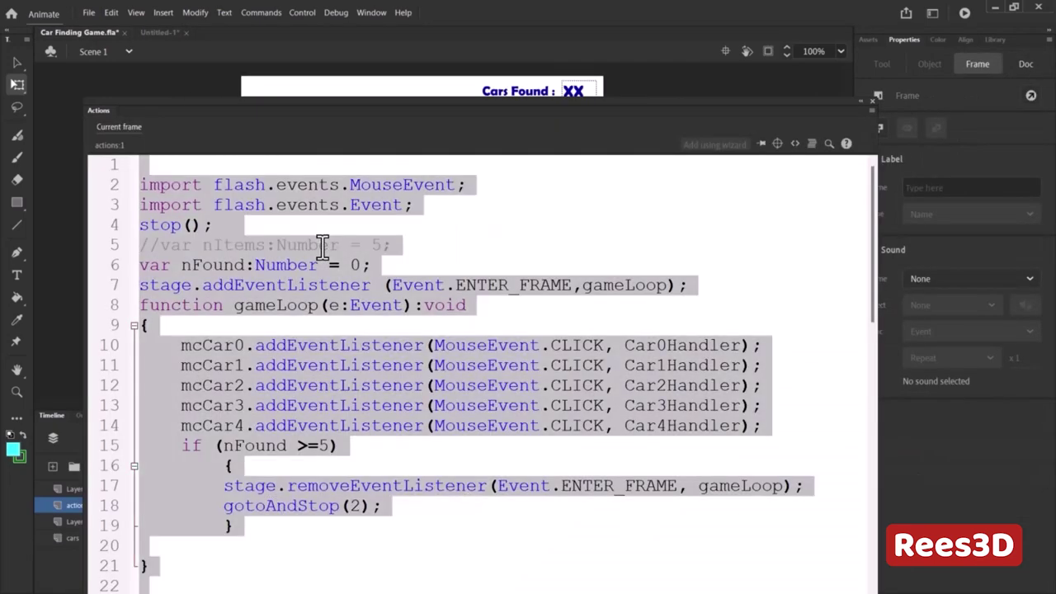
{"action": "left_click", "coordinate": [144, 33]}
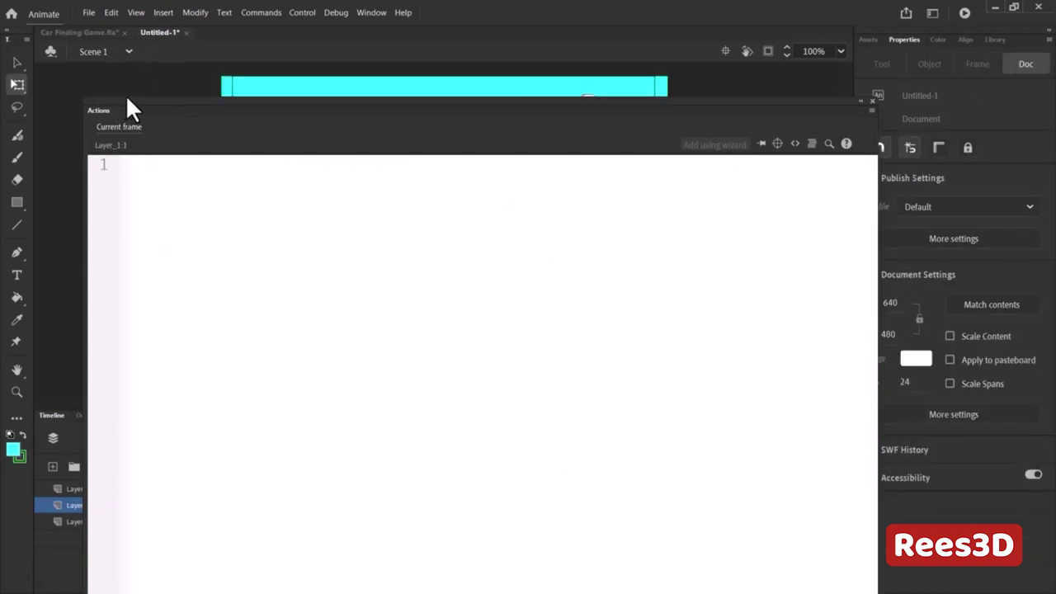
{"action": "left_click_drag", "start_coordinate": [146, 105], "coordinate": [494, 49]}
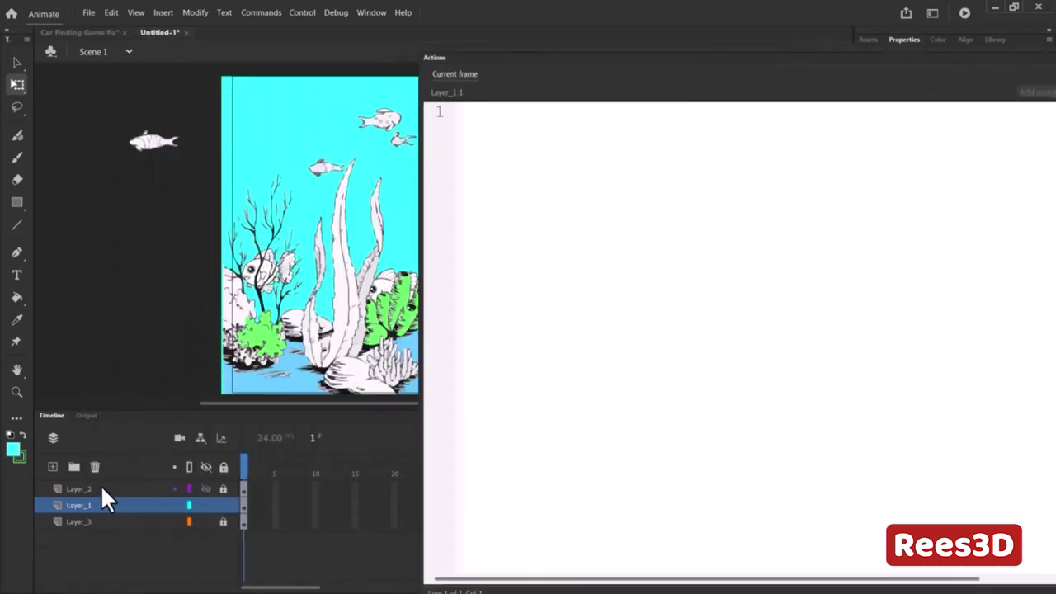
- Add a new Layer_4, lock Layer_1, and paste the car game's script into its frame
{"action": "left_click", "coordinate": [76, 489]}
{"action": "left_click", "coordinate": [52, 468]}
{"action": "left_click", "coordinate": [223, 521]}
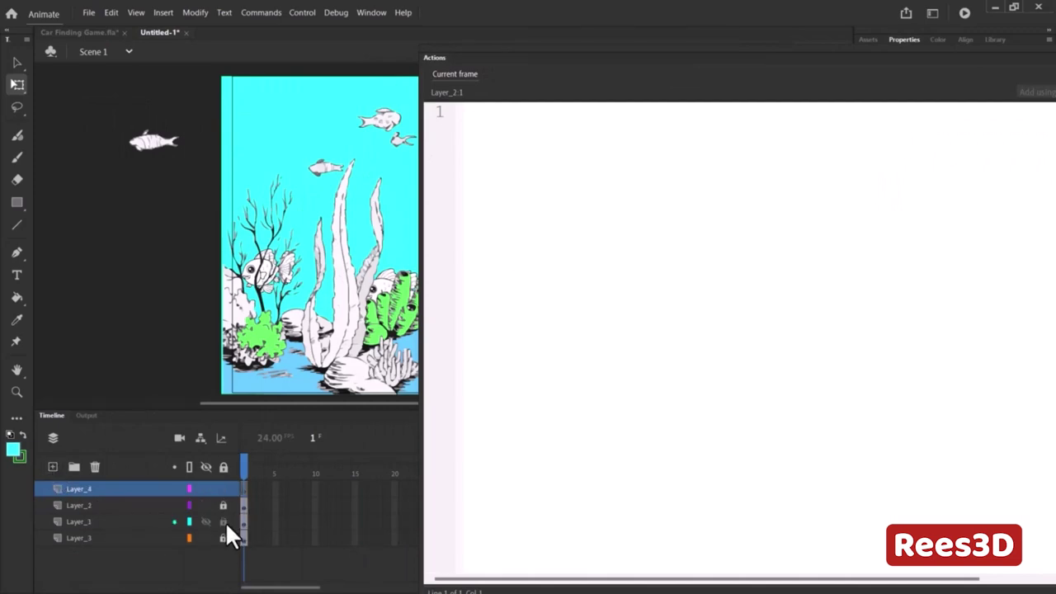
{"action": "left_click", "coordinate": [618, 220]}
{"action": "key", "text": "ctrl+v"}
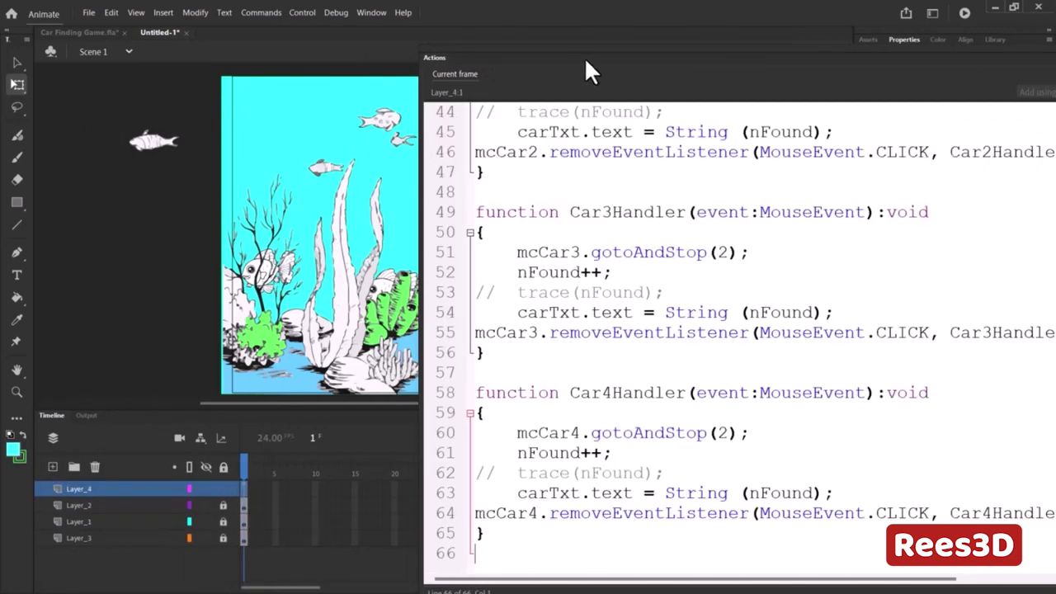
- Reposition the script panel and inspect the car game's carTxt counter text field
{"action": "left_click_drag", "start_coordinate": [588, 58], "coordinate": [418, 278]}
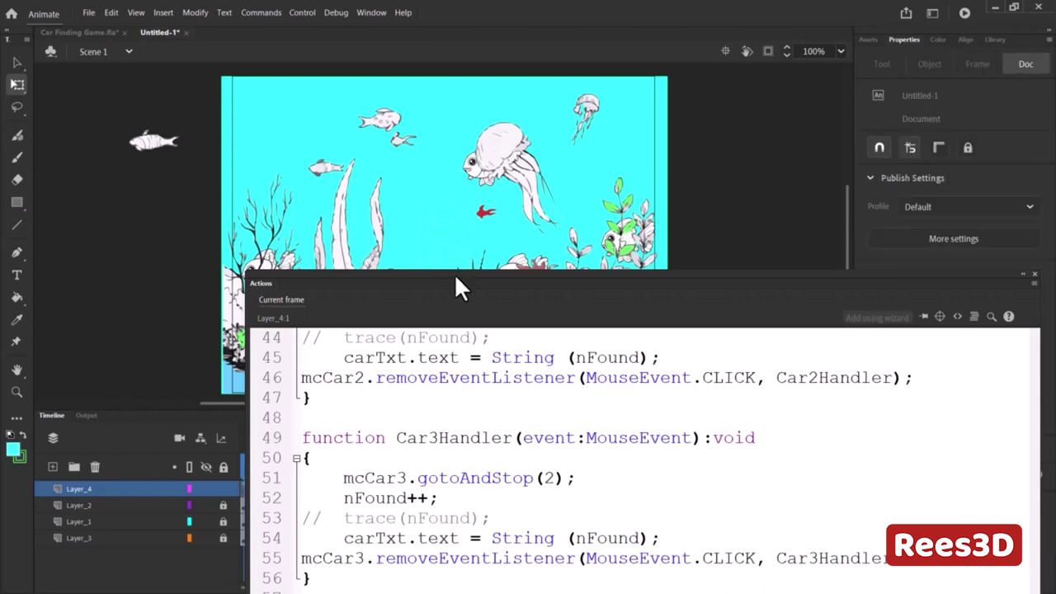
{"action": "left_click_drag", "start_coordinate": [453, 273], "coordinate": [611, 63]}
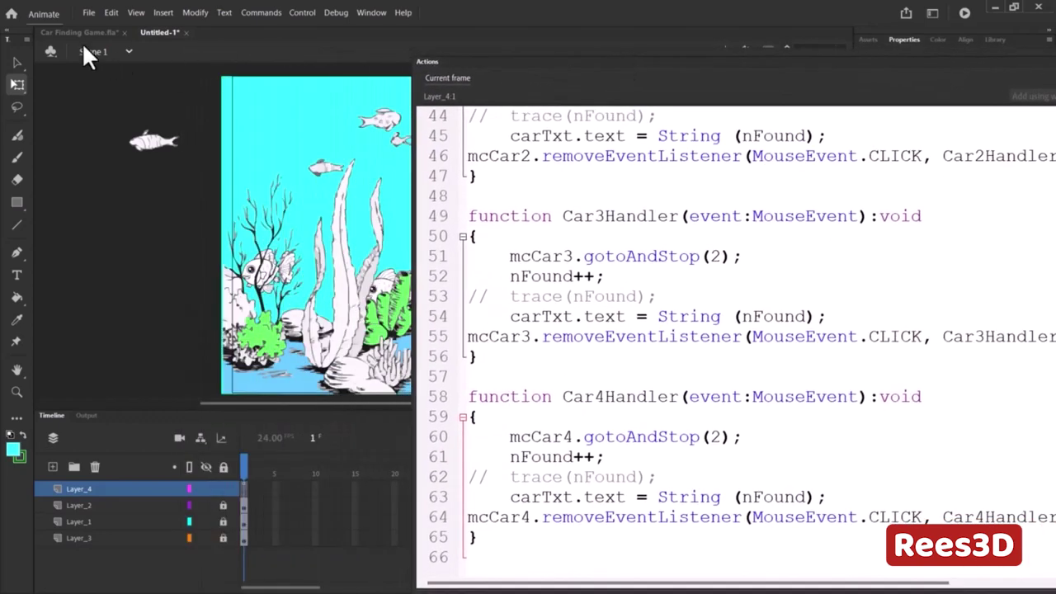
{"action": "key", "text": "ctrl+Tab"}
{"action": "left_click_drag", "start_coordinate": [480, 56], "coordinate": [325, 272]}
{"action": "left_click", "coordinate": [577, 95]}
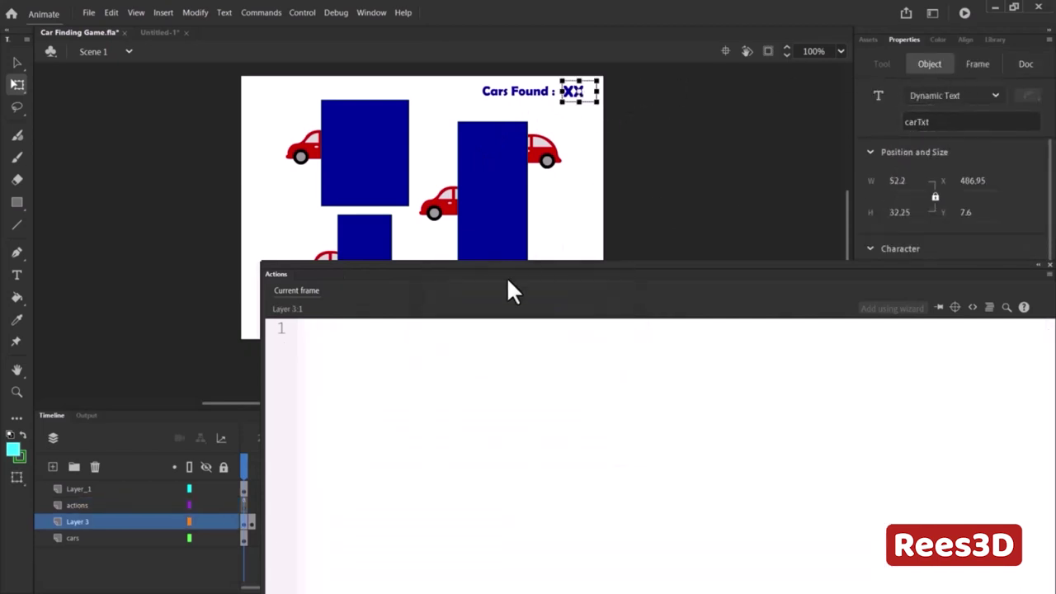
{"action": "left_click_drag", "start_coordinate": [462, 273], "coordinate": [162, 56]}
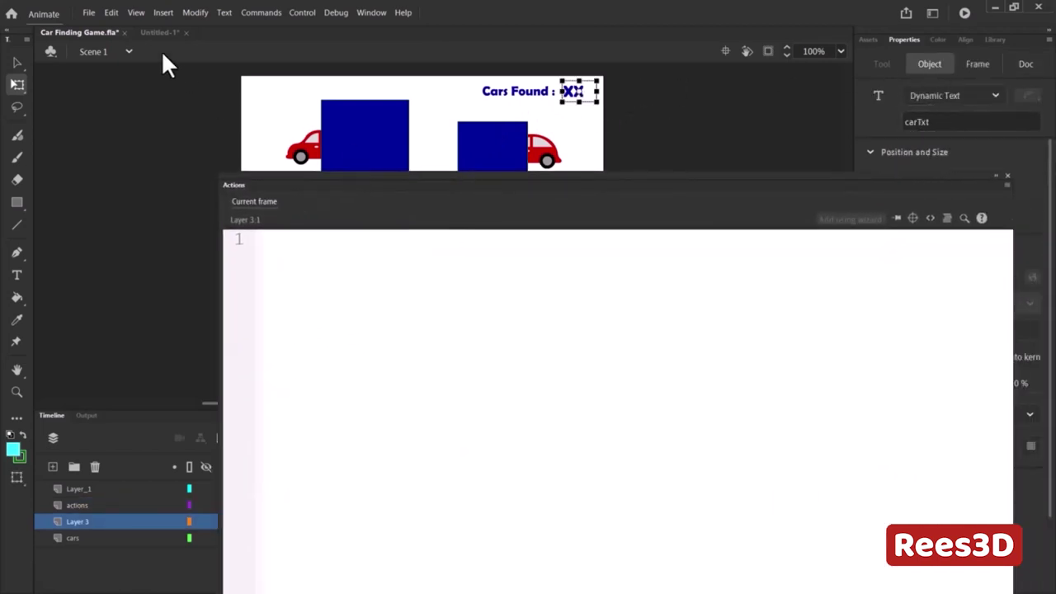
{"action": "left_click", "coordinate": [220, 76]}
{"action": "key", "text": "ctrl+Tab"}
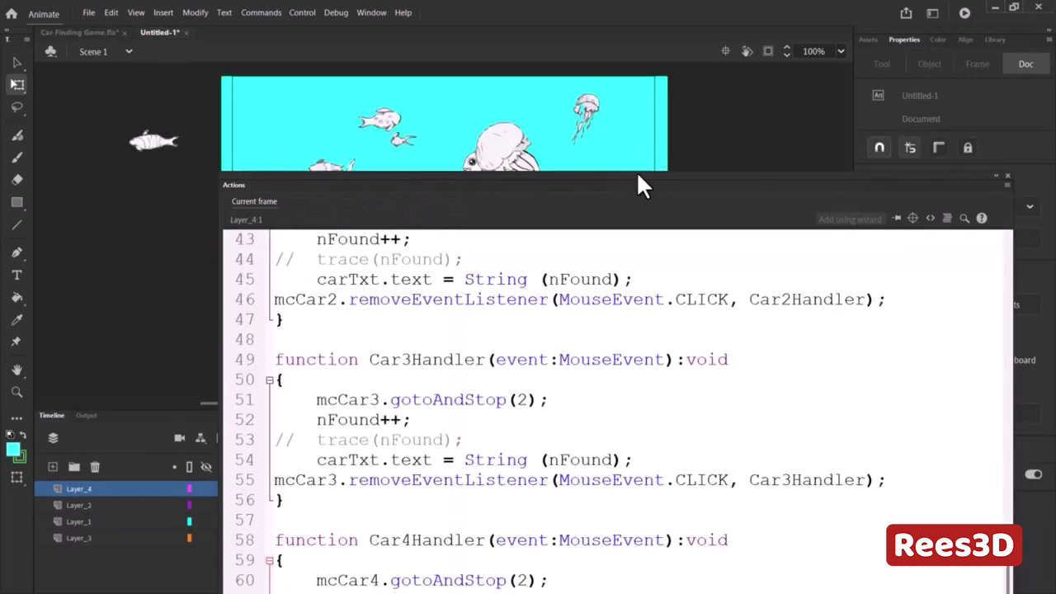
{"action": "left_click_drag", "start_coordinate": [636, 173], "coordinate": [580, 355]}
{"action": "left_click", "coordinate": [16, 277]}
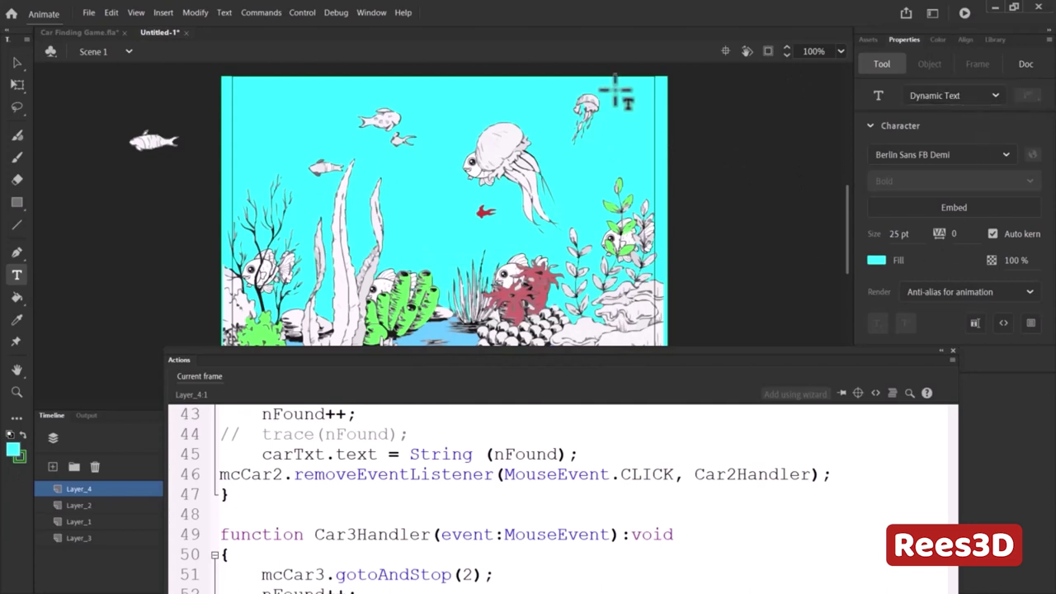
- Draw a dynamic text box at the stage's top right and name it fishTxt
{"action": "left_click_drag", "start_coordinate": [601, 76], "coordinate": [651, 110]}
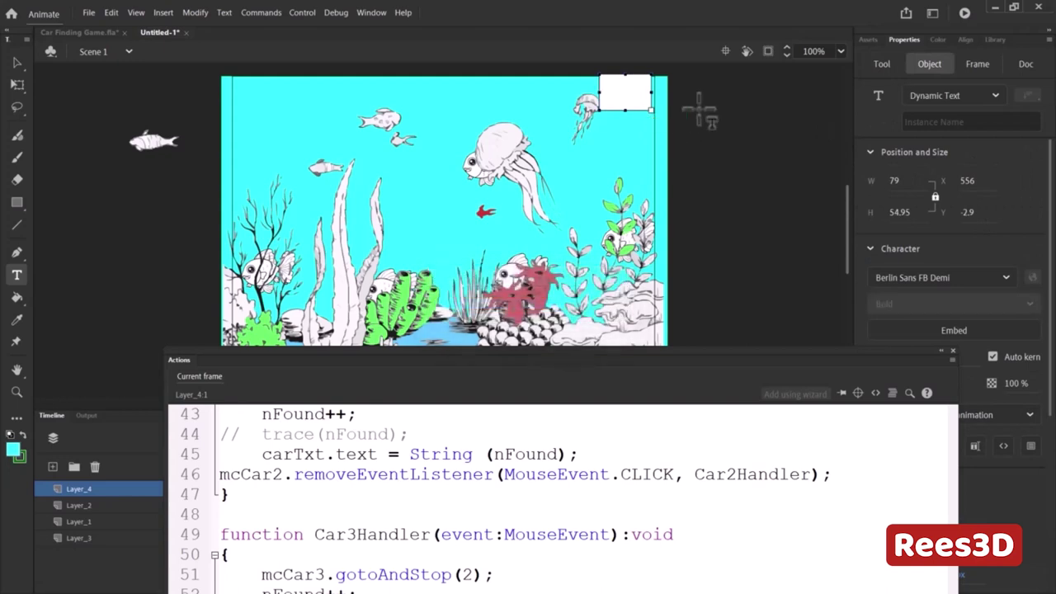
{"action": "left_click", "coordinate": [960, 122]}
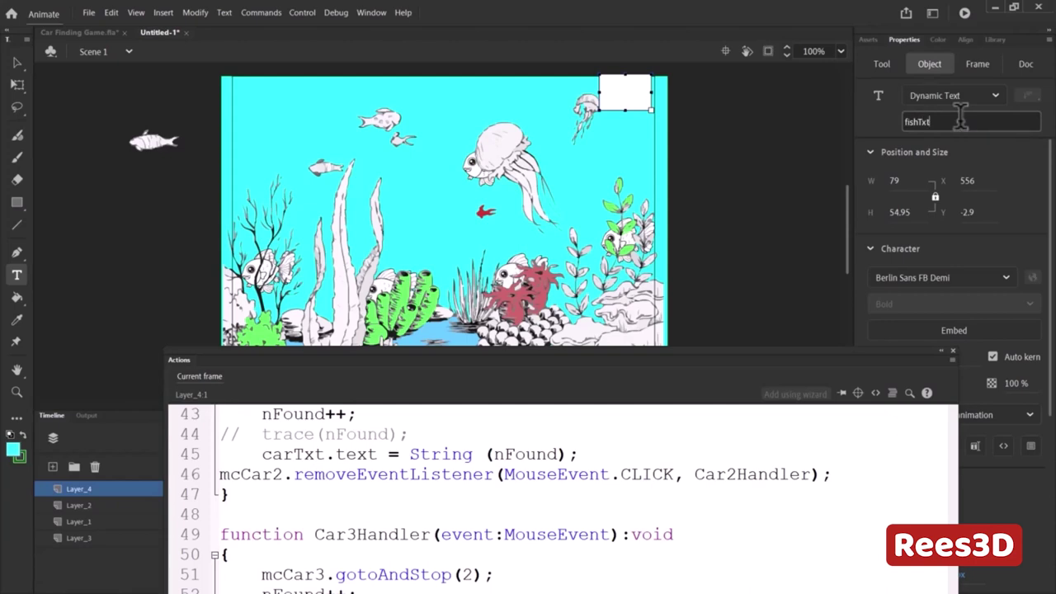
{"action": "key", "text": "Return"}
{"action": "left_click", "coordinate": [676, 141]}
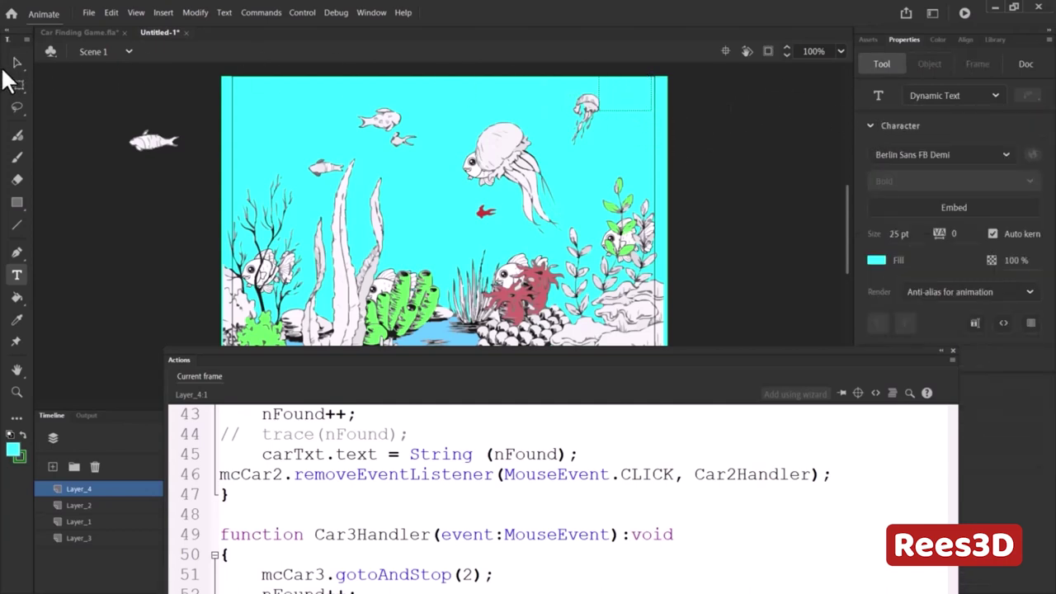
- Set the fishTxt text box's rendering to Use device fonts
{"action": "left_click", "coordinate": [16, 62]}
{"action": "left_click", "coordinate": [640, 106]}
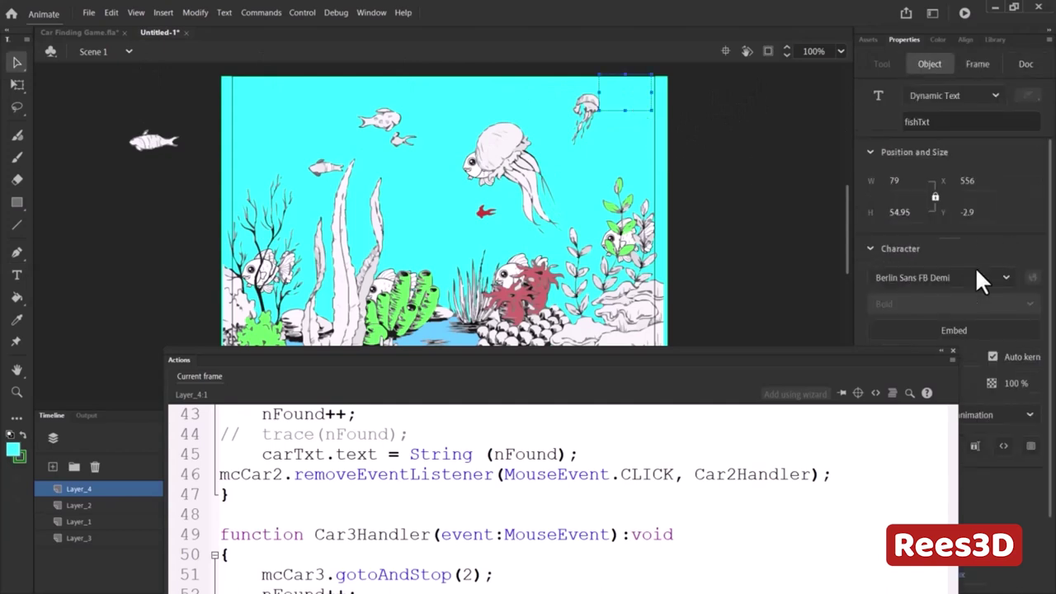
{"action": "left_click_drag", "start_coordinate": [798, 351], "coordinate": [571, 244]}
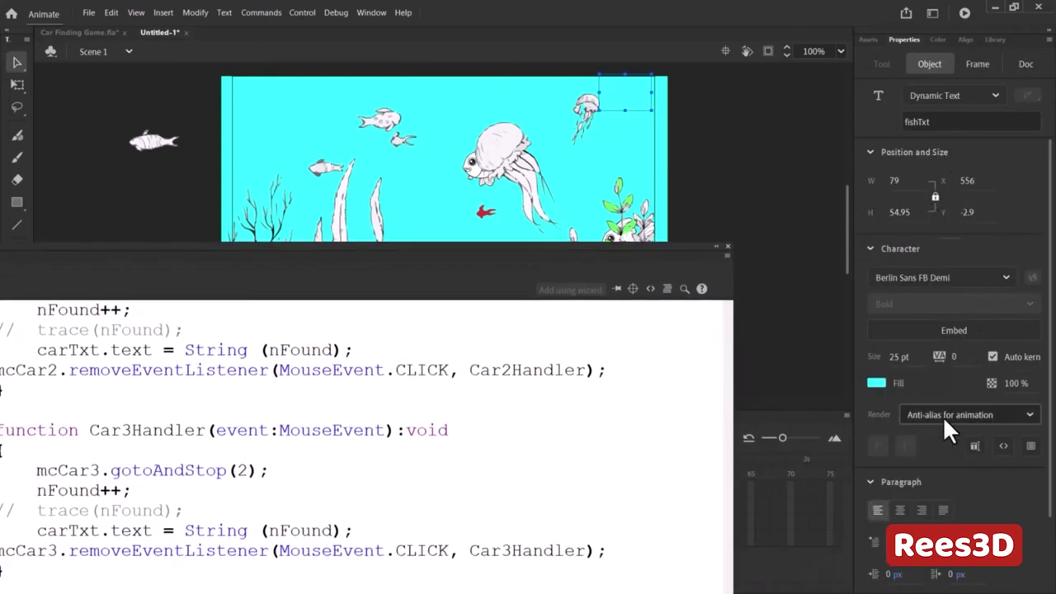
{"action": "left_click", "coordinate": [943, 416]}
{"action": "left_click", "coordinate": [932, 412]}
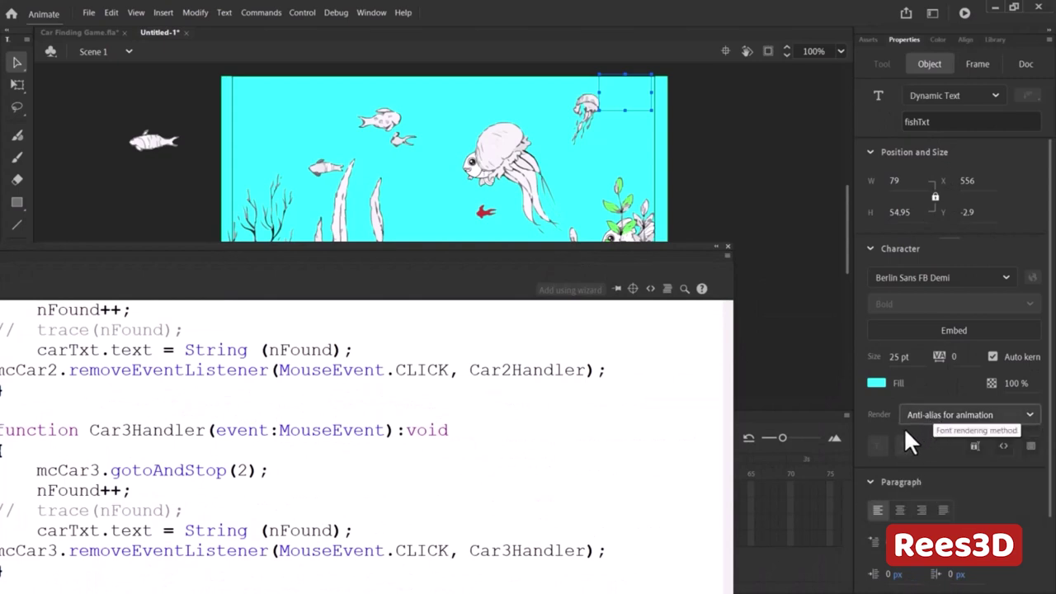
{"action": "left_click", "coordinate": [904, 422]}
{"action": "left_click", "coordinate": [957, 444]}
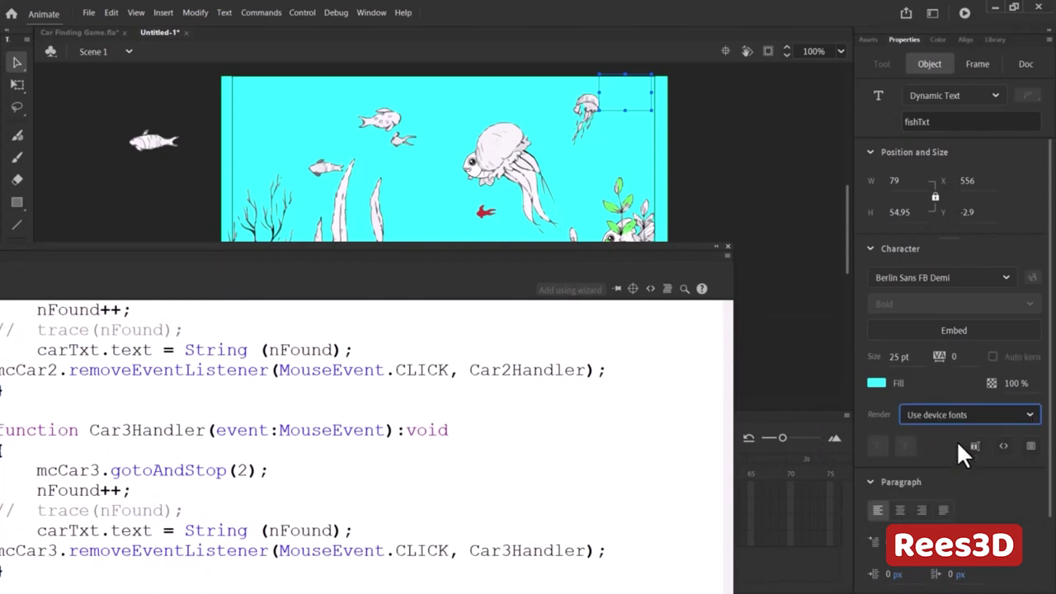